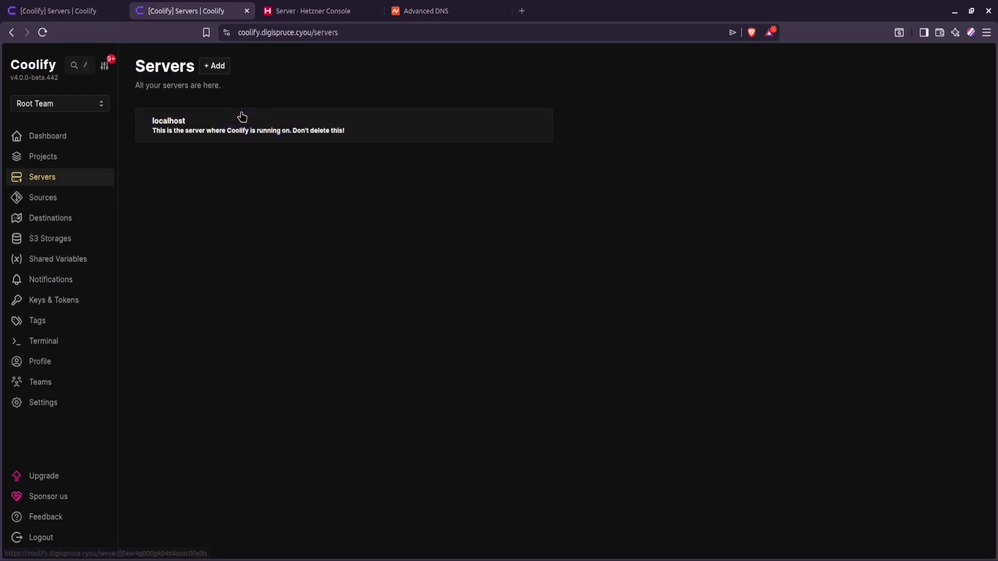
Step: Open the new server form, examine its name, IP address, port, user and private key fields, and close it
{"action": "left_click", "coordinate": [212, 72]}
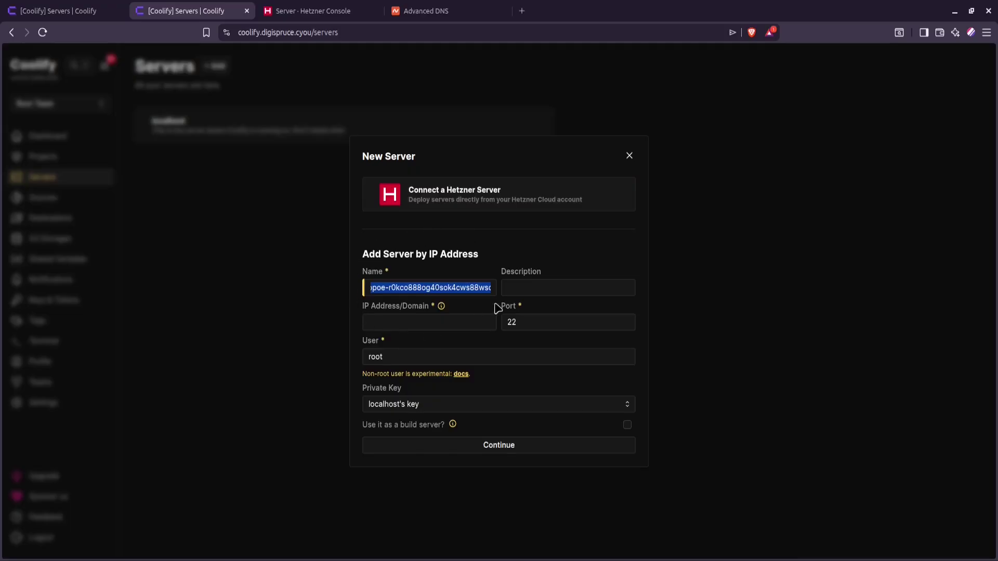
{"action": "left_click", "coordinate": [467, 278]}
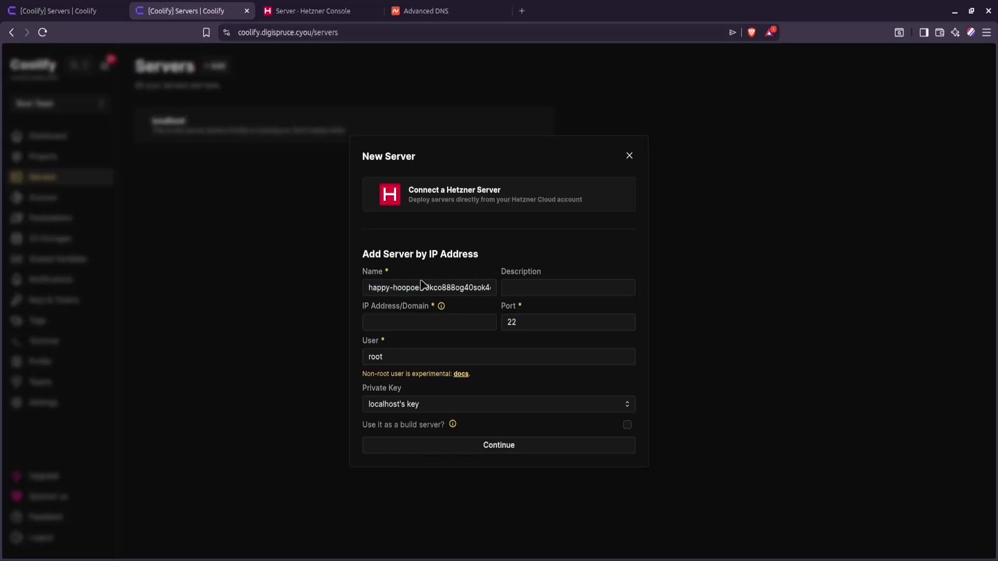
{"action": "left_click_drag", "start_coordinate": [365, 283], "coordinate": [494, 288]}
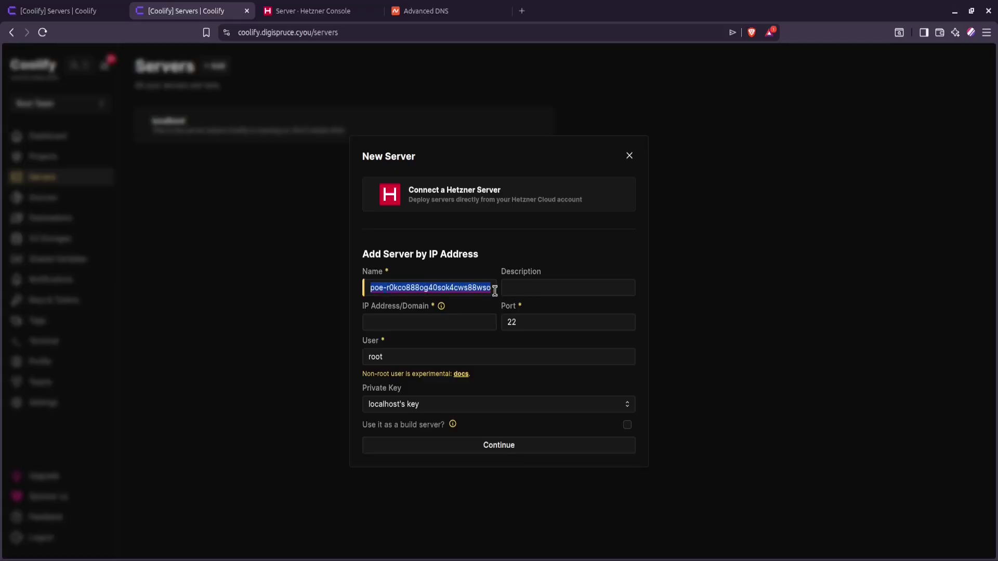
{"action": "left_click", "coordinate": [429, 318]}
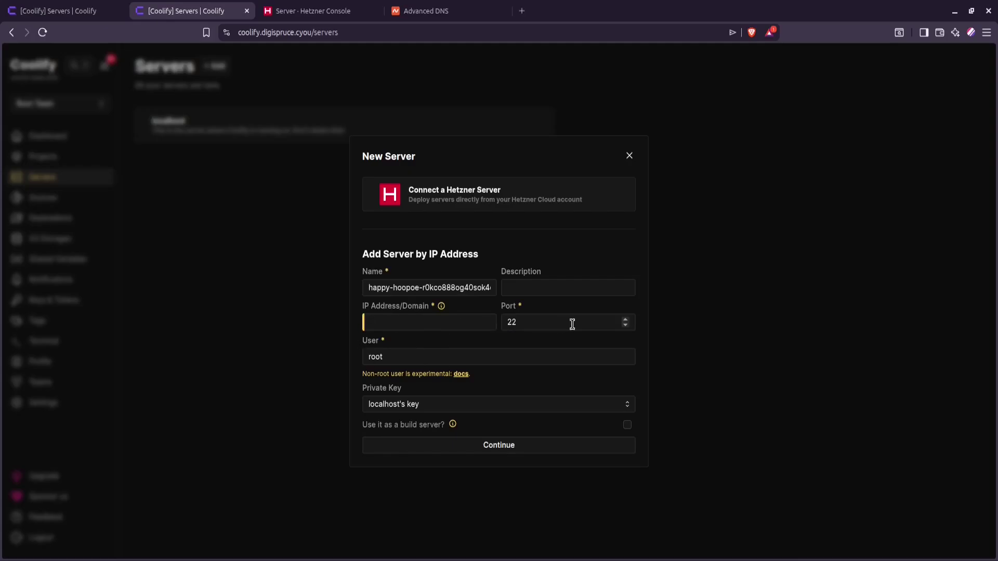
{"action": "double_click", "coordinate": [539, 322]}
{"action": "left_click", "coordinate": [424, 355]}
{"action": "left_click", "coordinate": [473, 411]}
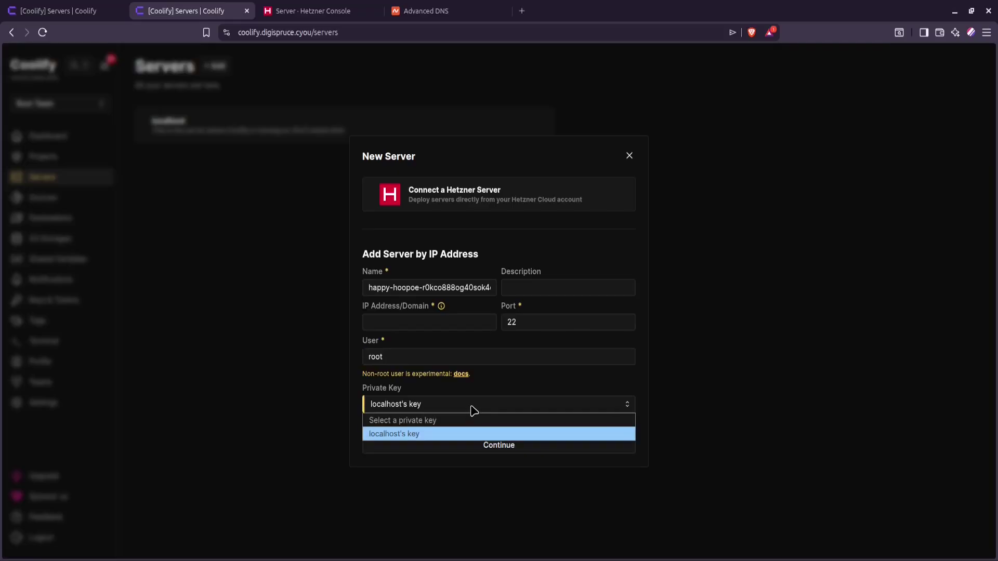
{"action": "left_click", "coordinate": [470, 412]}
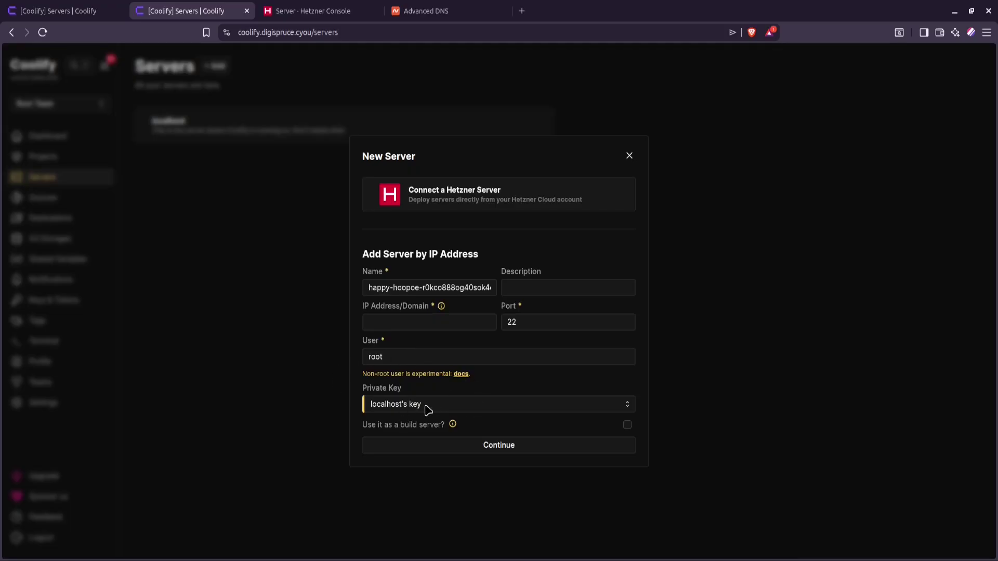
{"action": "left_click", "coordinate": [686, 172]}
{"action": "left_click", "coordinate": [630, 155]}
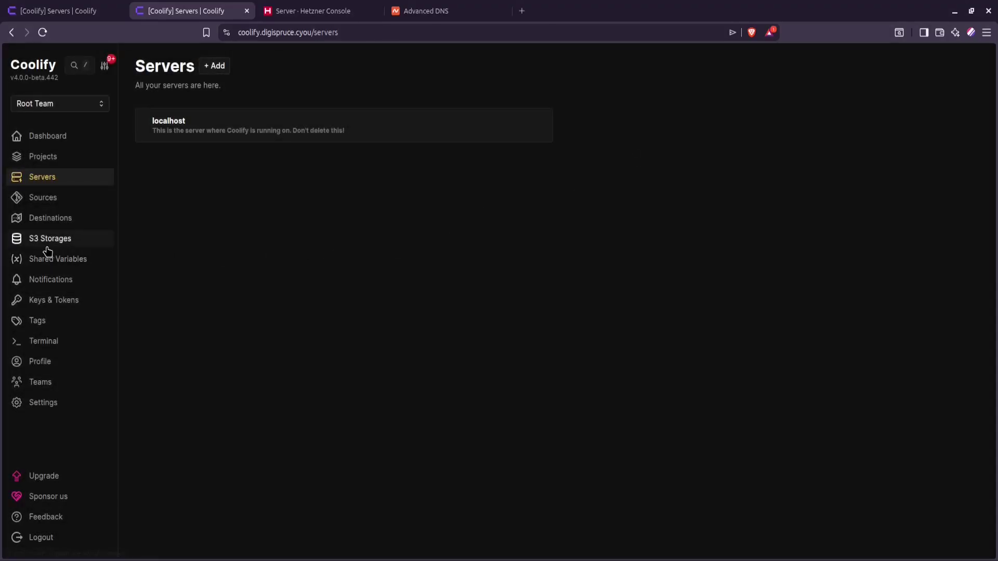
Step: Add a new private key under Keys & Tokens and generate it as an ED25519 SSH key
{"action": "left_click", "coordinate": [52, 303]}
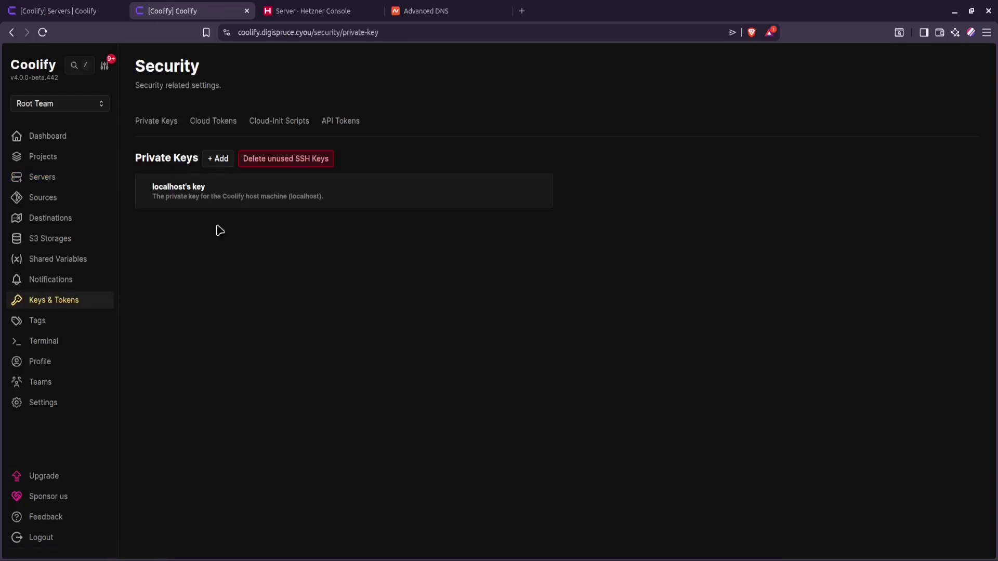
{"action": "left_click", "coordinate": [218, 159]}
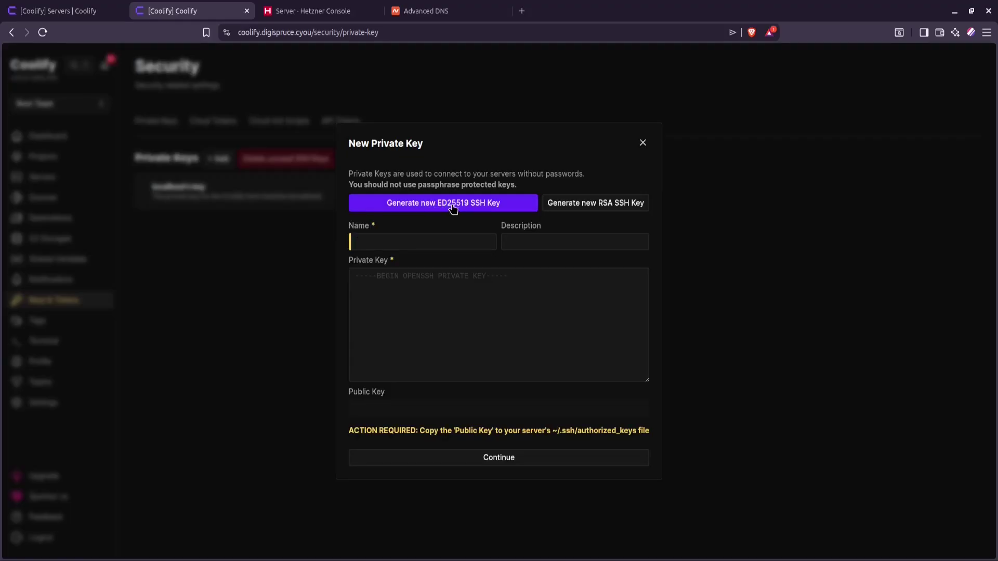
{"action": "left_click", "coordinate": [478, 205]}
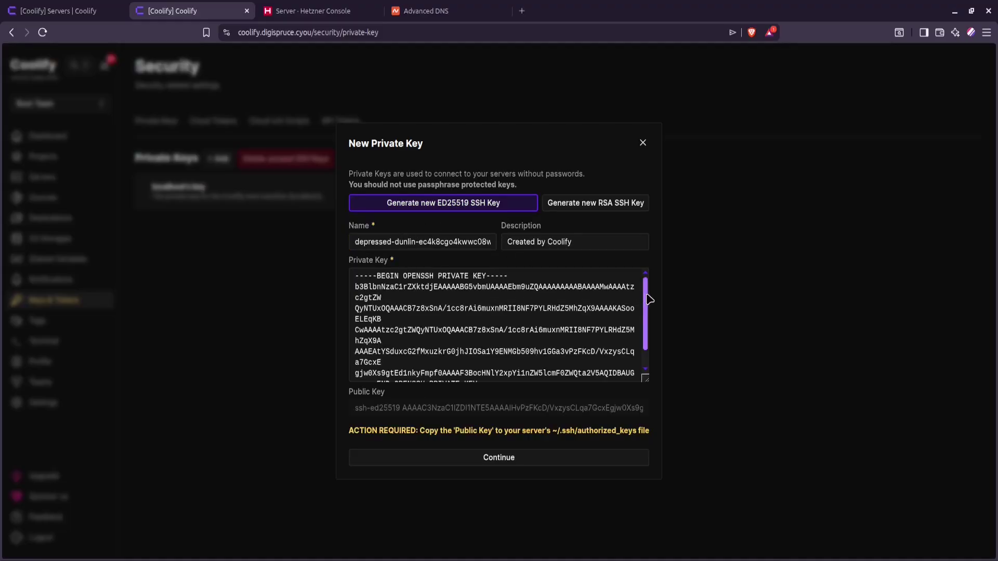
{"action": "mouse_move", "coordinate": [646, 297]}
{"action": "left_mouse_down"}
{"action": "mouse_move", "coordinate": [647, 311]}
{"action": "mouse_move", "coordinate": [653, 292]}
{"action": "mouse_move", "coordinate": [658, 345]}
{"action": "mouse_move", "coordinate": [652, 297]}
{"action": "left_mouse_up"}
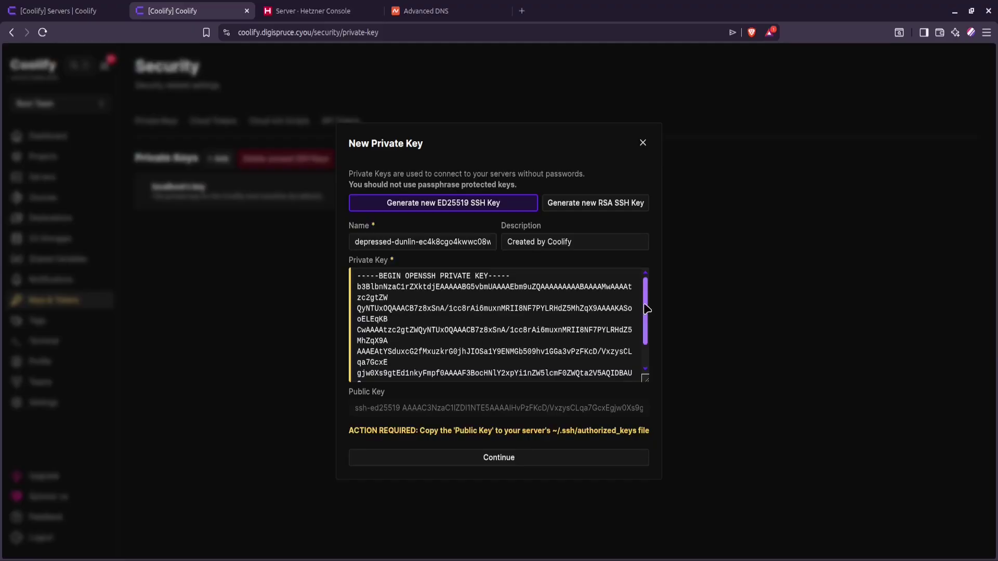
{"action": "scroll", "coordinate": [648, 306], "scroll_direction": "down", "scroll_amount": 1}
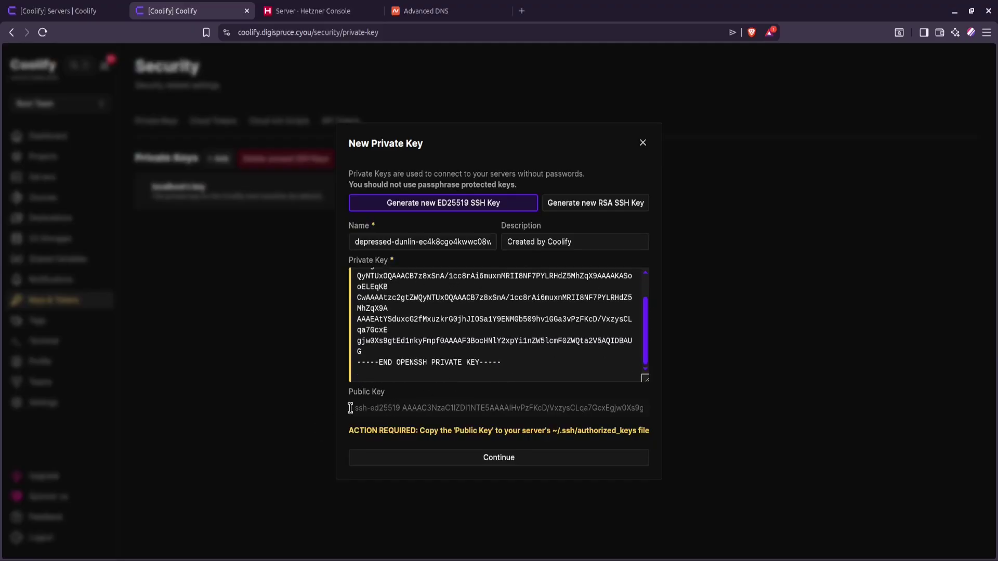
Step: Copy the complete public key of the newly generated SSH key pair
{"action": "left_click_drag", "start_coordinate": [356, 408], "coordinate": [655, 414]}
{"action": "left_click", "coordinate": [649, 409]}
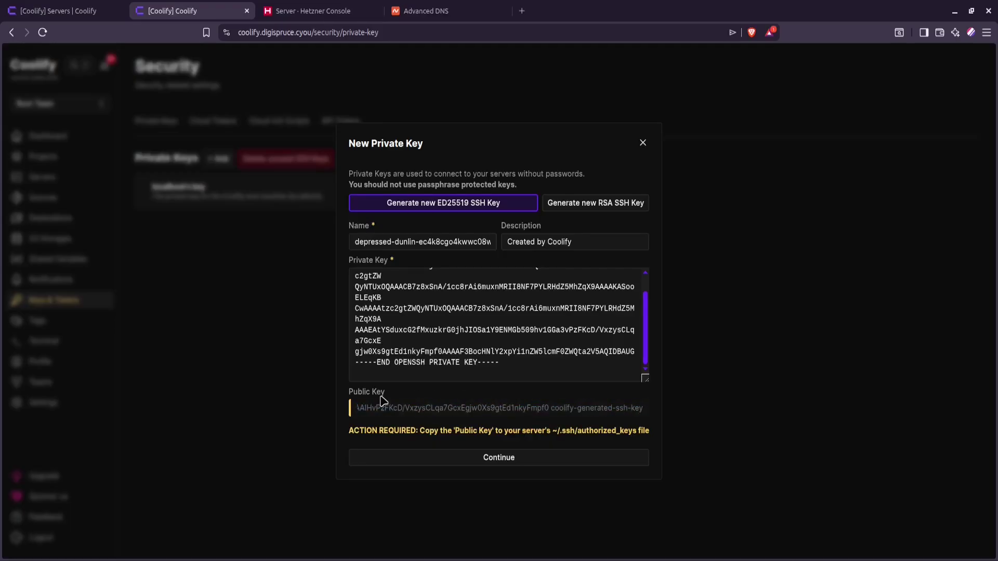
{"action": "left_click_drag", "start_coordinate": [356, 408], "coordinate": [587, 422]}
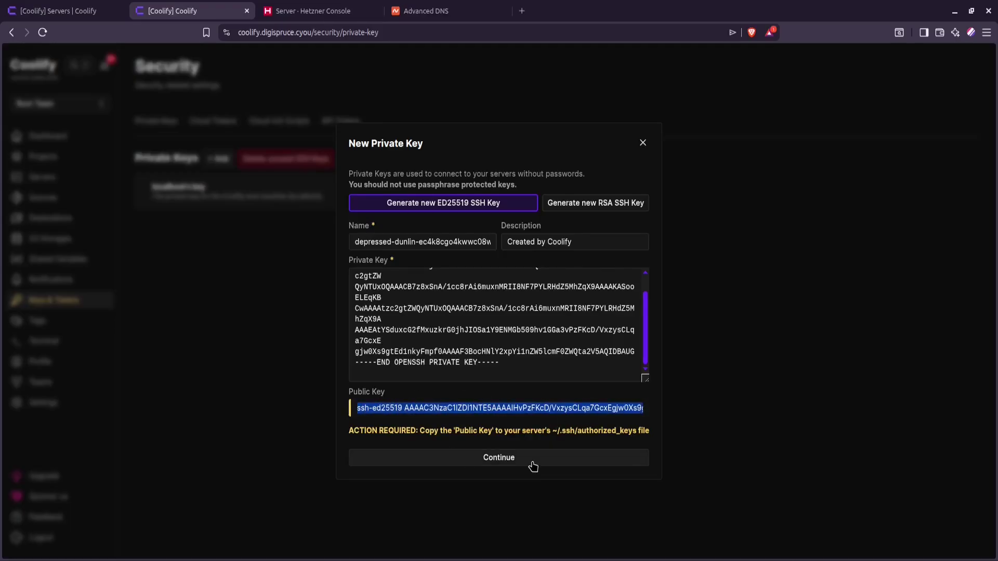
{"action": "left_click", "coordinate": [475, 412]}
{"action": "key", "text": "ctrl+a"}
{"action": "right_click", "coordinate": [475, 412]}
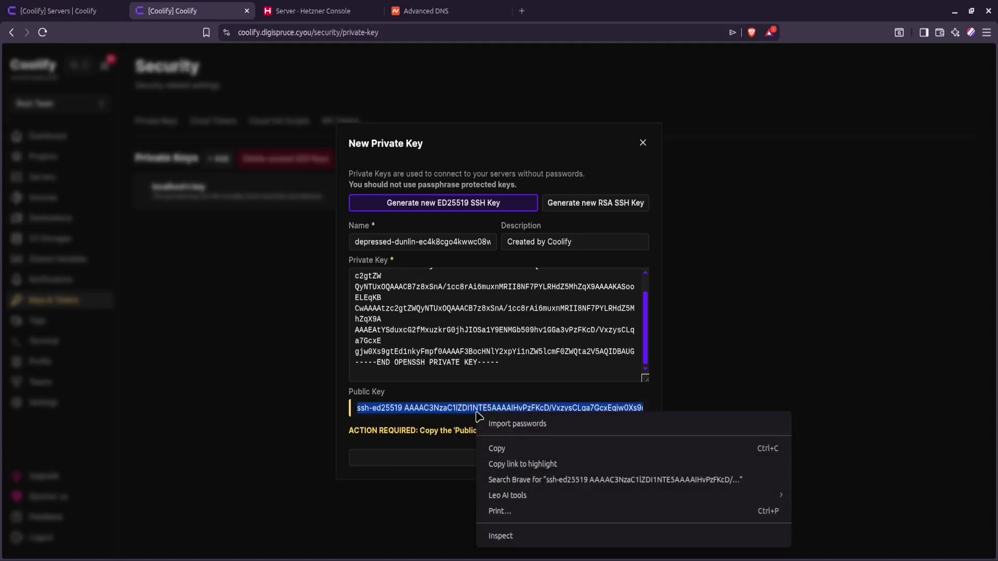
{"action": "left_click", "coordinate": [499, 449]}
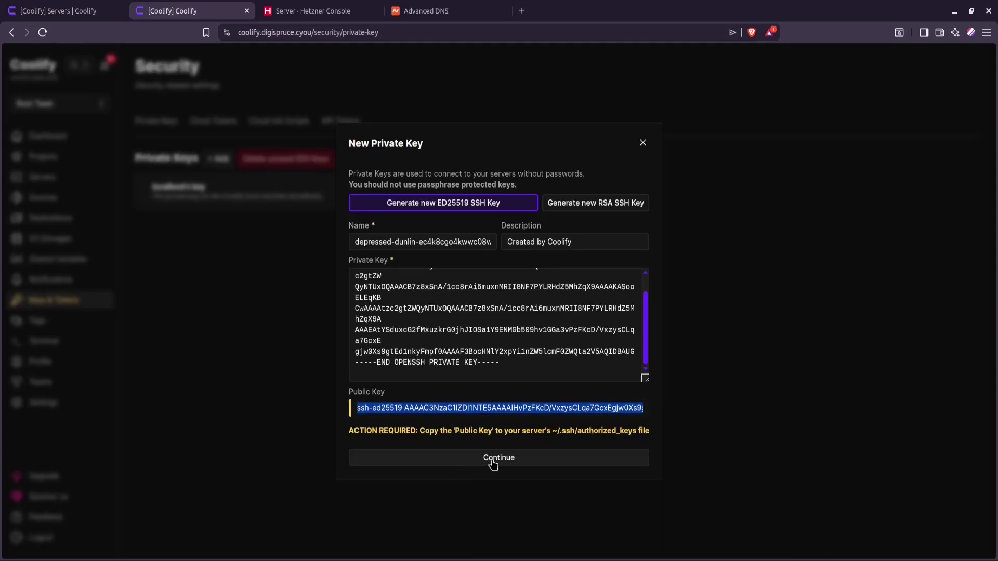
Step: Name the new private key db-server-key and save it
{"action": "triple_click", "coordinate": [436, 245]}
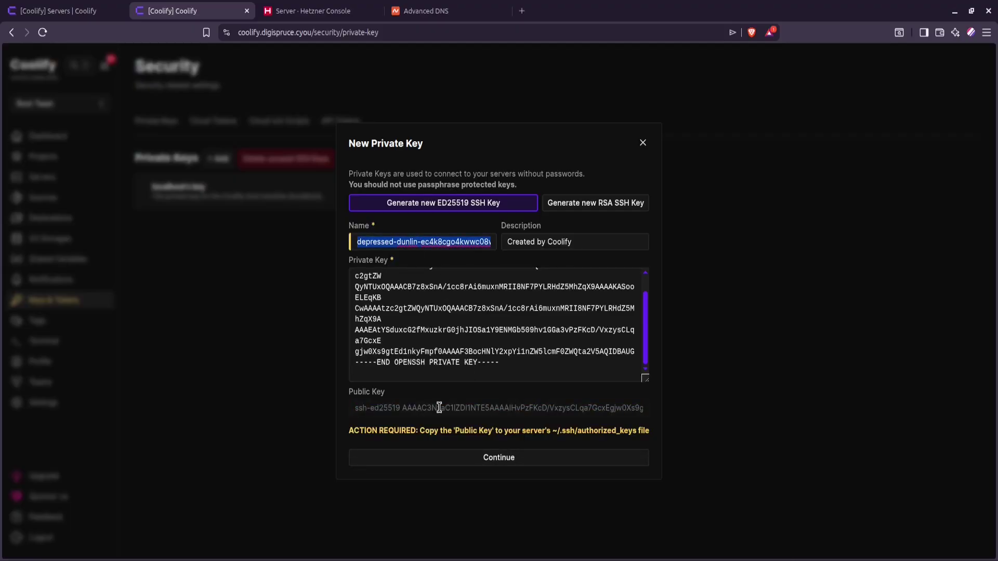
{"action": "type", "text": "db-server-key"}
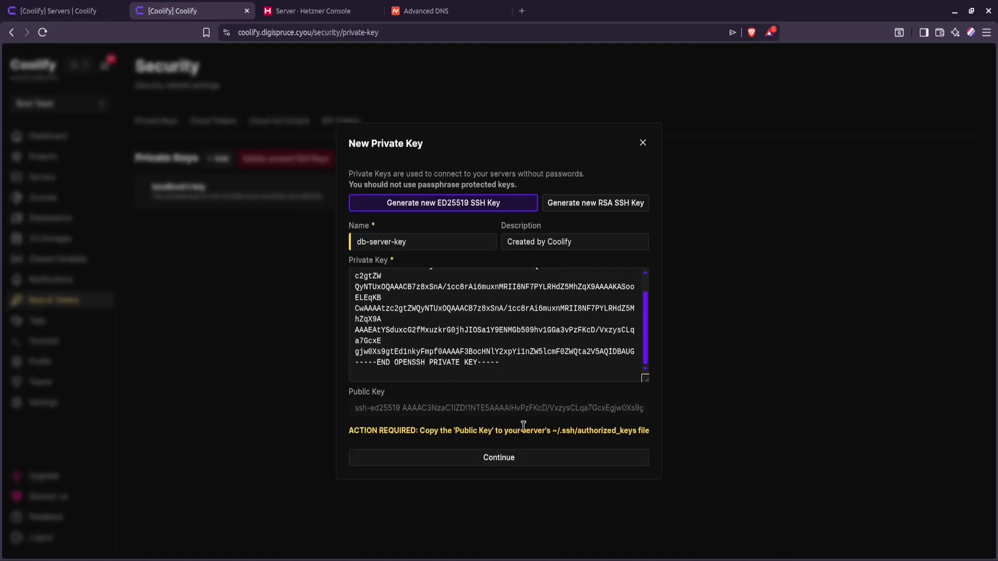
{"action": "left_click", "coordinate": [504, 459]}
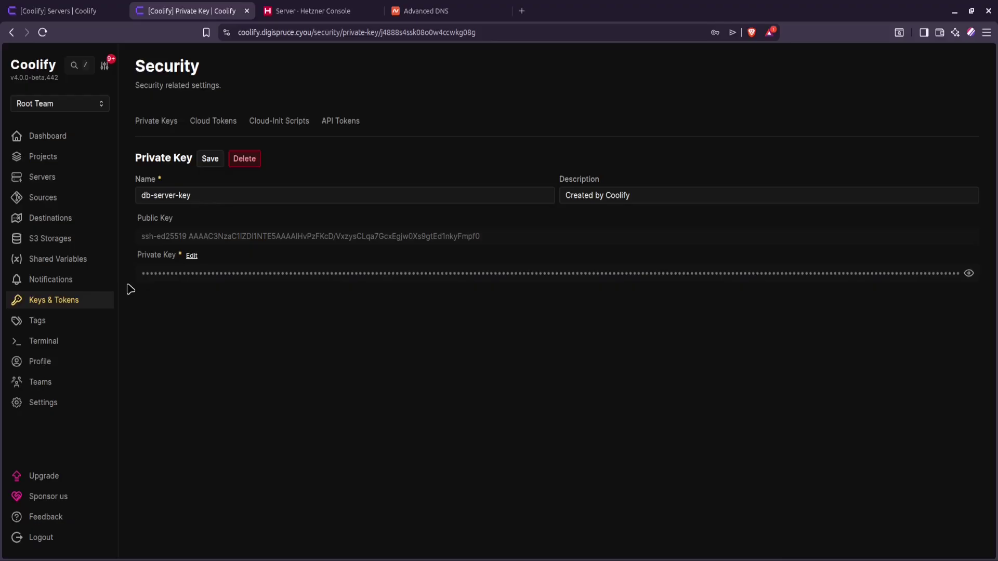
Step: Start adding a server by IP address, naming it db-server and choosing db-server-key as its private key
{"action": "left_click", "coordinate": [42, 180]}
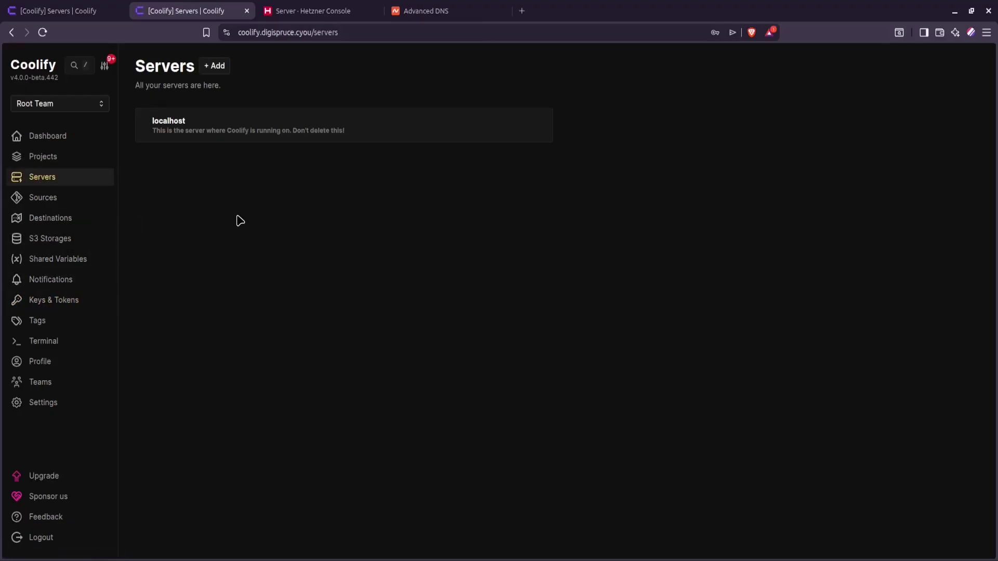
{"action": "left_click", "coordinate": [222, 68]}
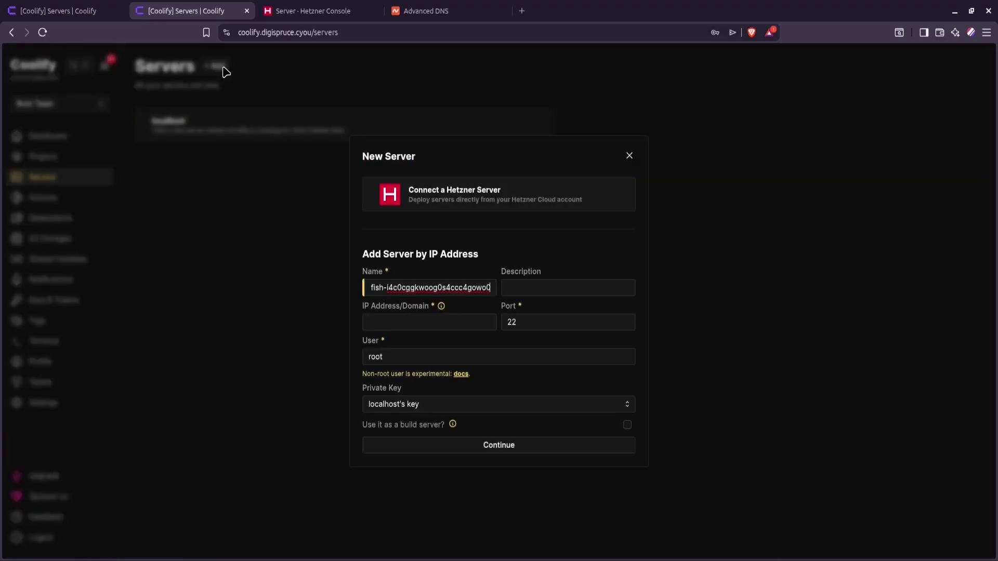
{"action": "triple_click", "coordinate": [439, 288]}
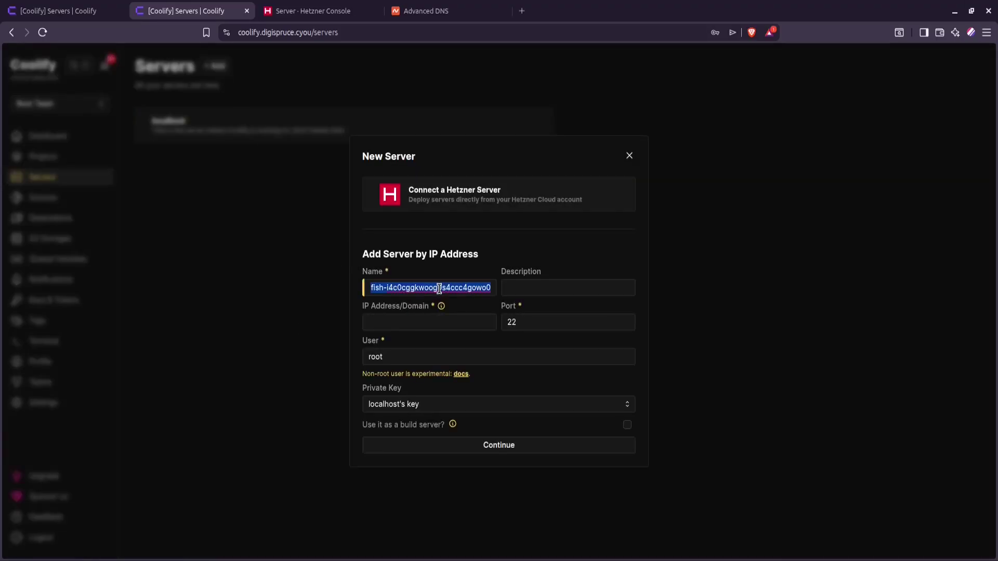
{"action": "type", "text": "db-server"}
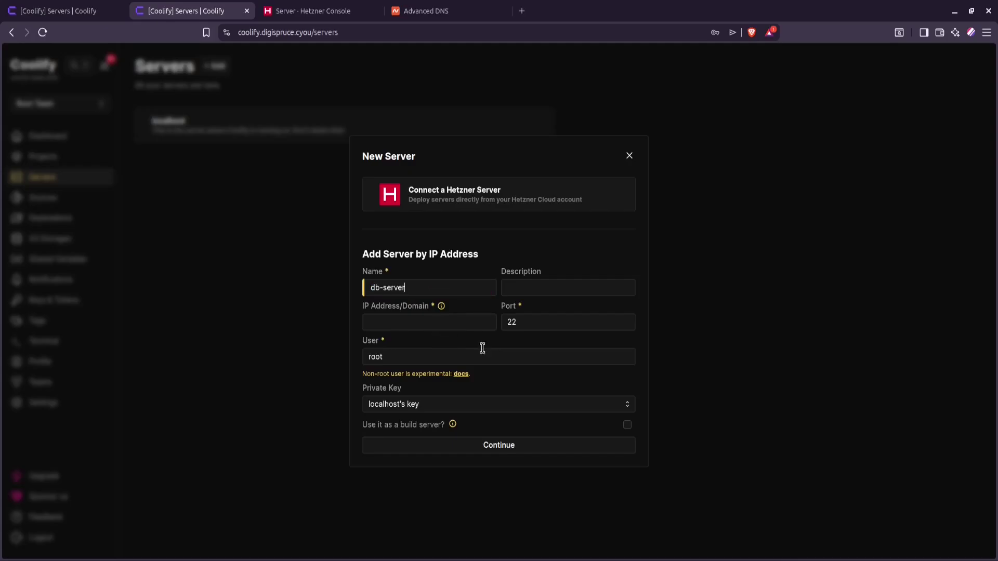
{"action": "left_click", "coordinate": [562, 410]}
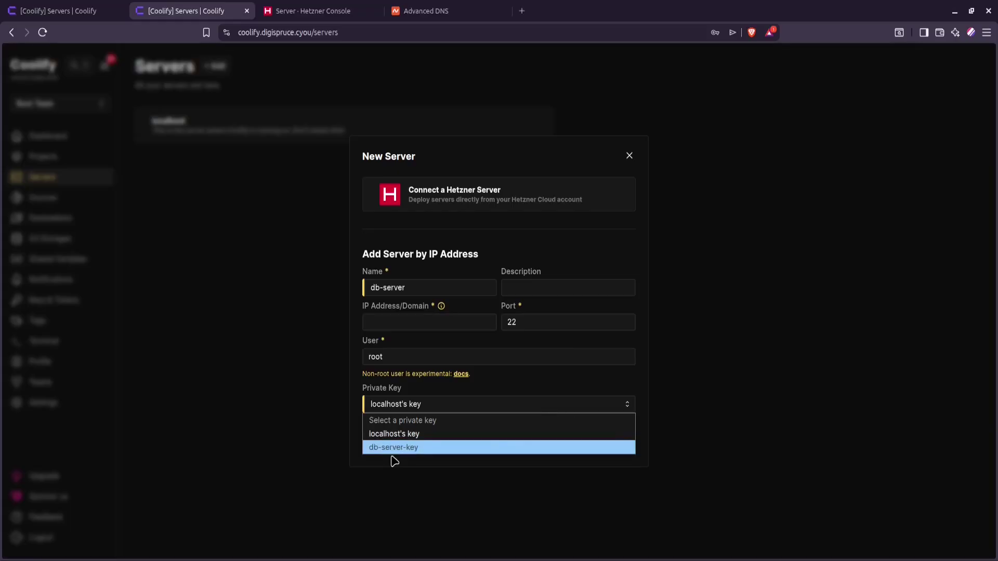
{"action": "left_click", "coordinate": [407, 453]}
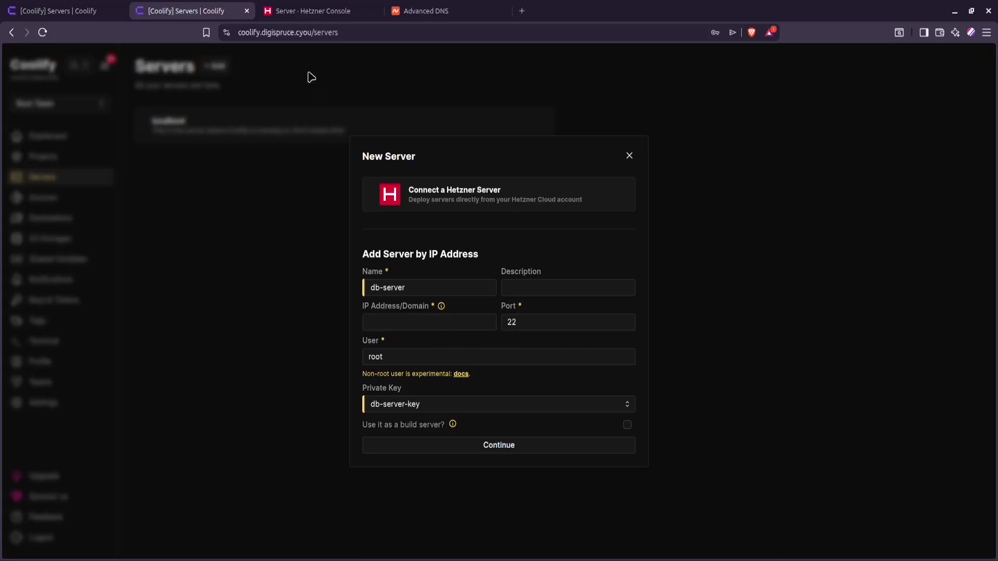
Step: Switch to the Hetzner Console and start creating a server with the Cost-Optimized type
{"action": "left_click", "coordinate": [310, 16]}
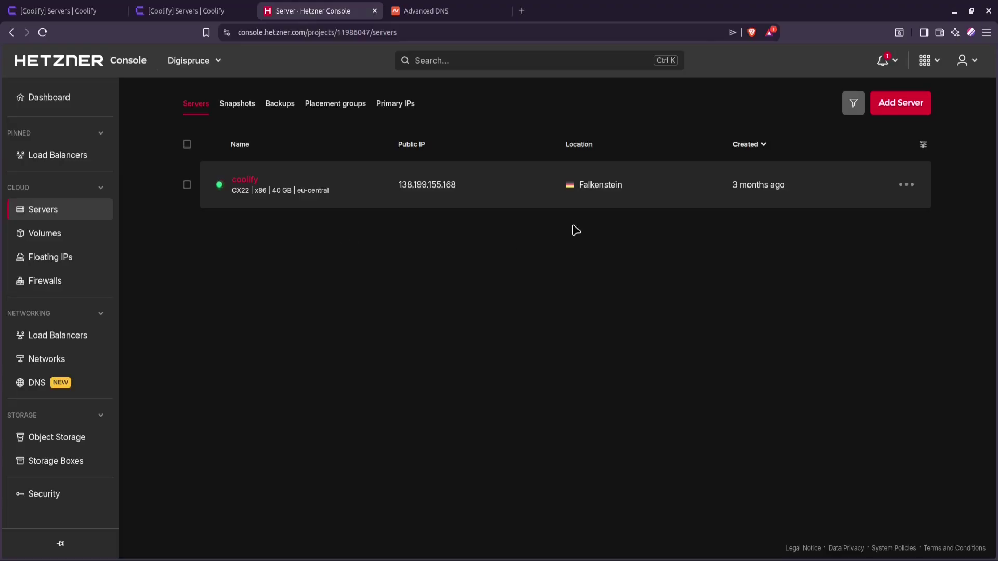
{"action": "left_click", "coordinate": [894, 115]}
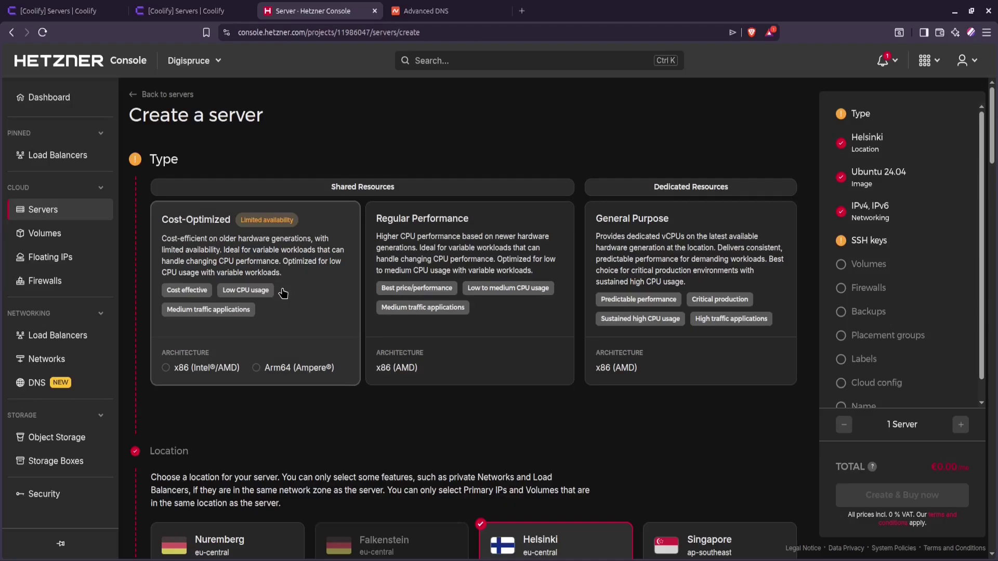
{"action": "scroll", "coordinate": [327, 332], "scroll_direction": "down", "scroll_amount": 1}
{"action": "left_click", "coordinate": [284, 231]}
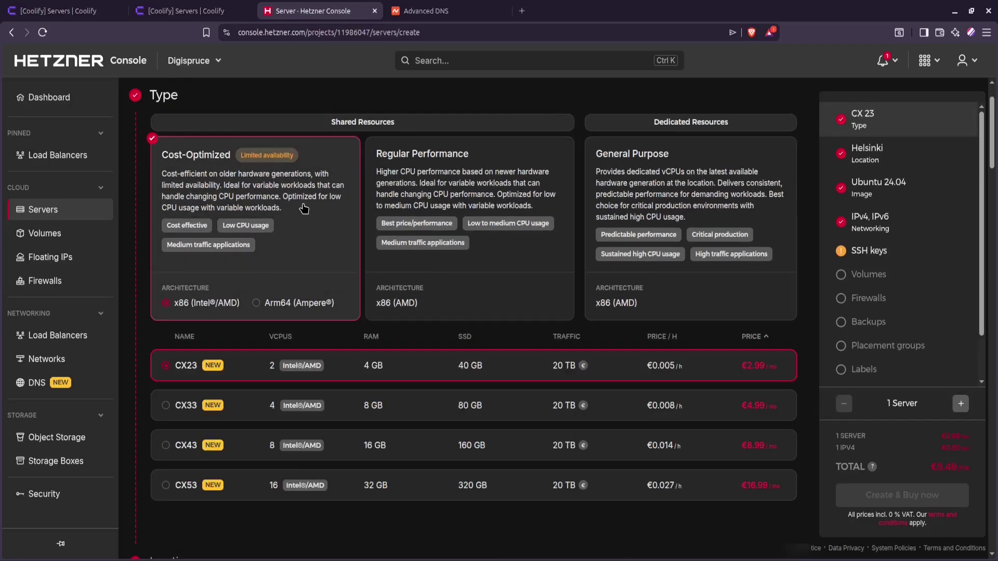
Step: Set the new server's location to Nuremberg and select the existing SSH key for authentication
{"action": "scroll", "coordinate": [343, 286], "scroll_direction": "down", "scroll_amount": 2}
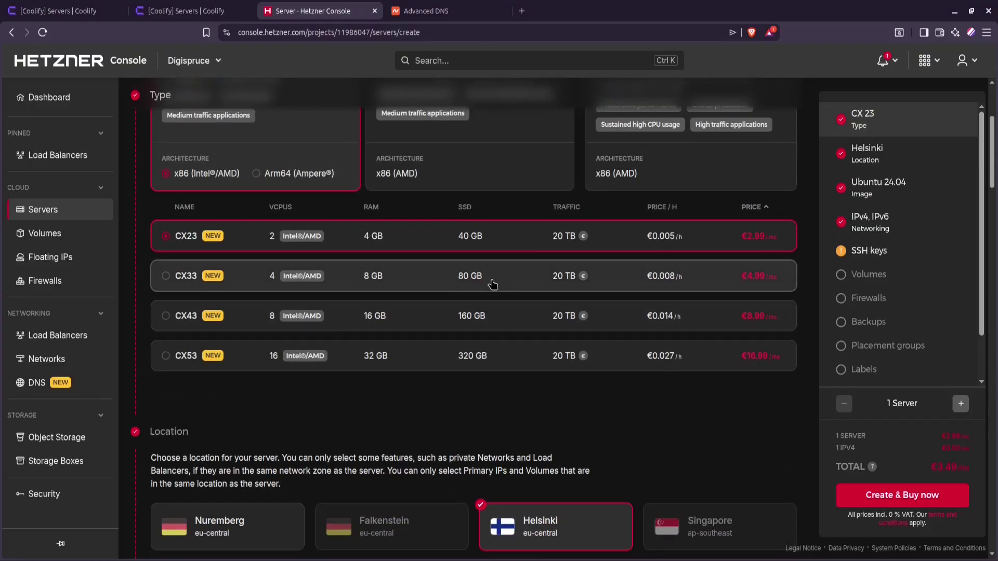
{"action": "scroll", "coordinate": [414, 252], "scroll_direction": "down", "scroll_amount": 3}
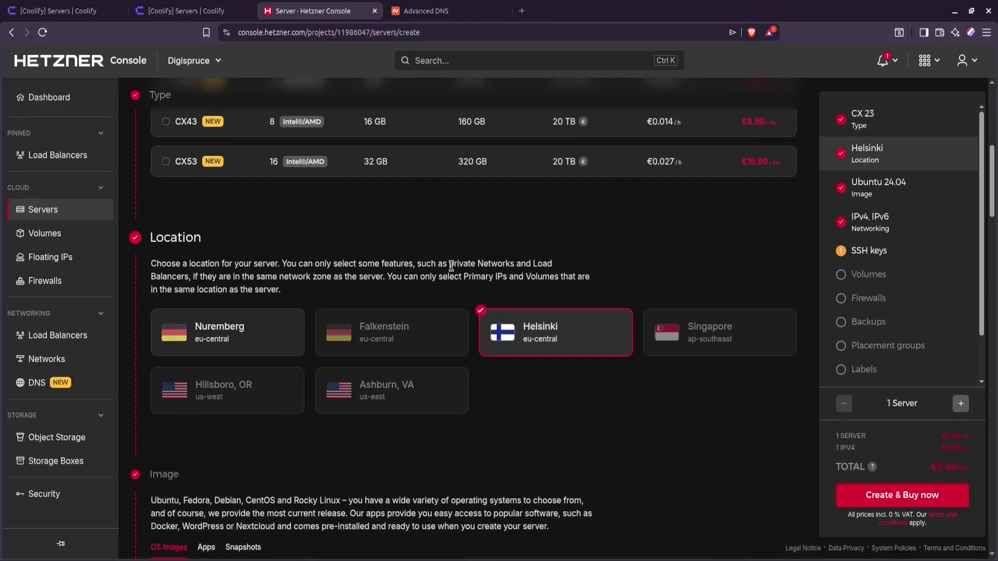
{"action": "left_click", "coordinate": [268, 348]}
{"action": "scroll", "coordinate": [311, 312], "scroll_direction": "down", "scroll_amount": 8}
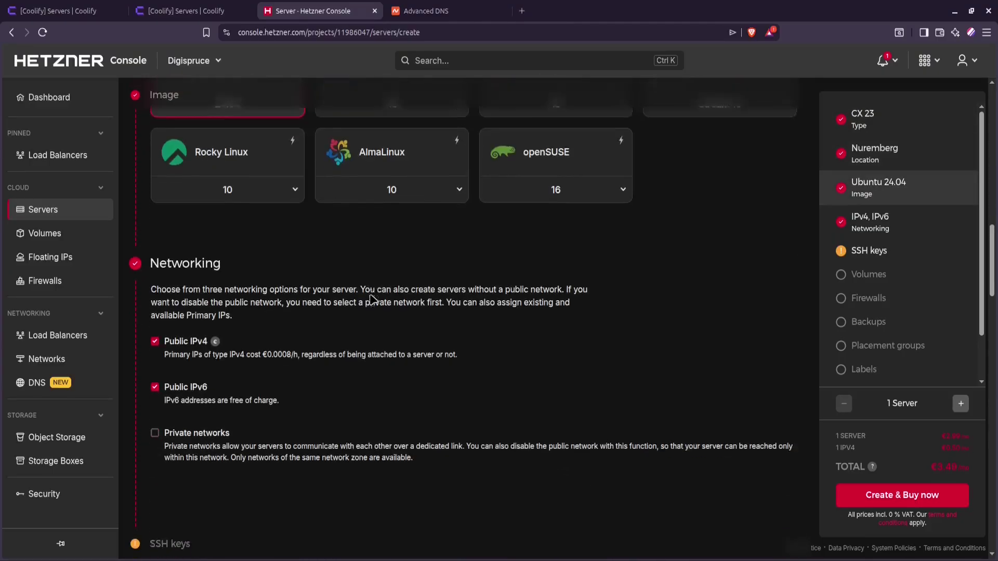
{"action": "scroll", "coordinate": [366, 299], "scroll_direction": "down", "scroll_amount": 5}
{"action": "left_click", "coordinate": [186, 359]}
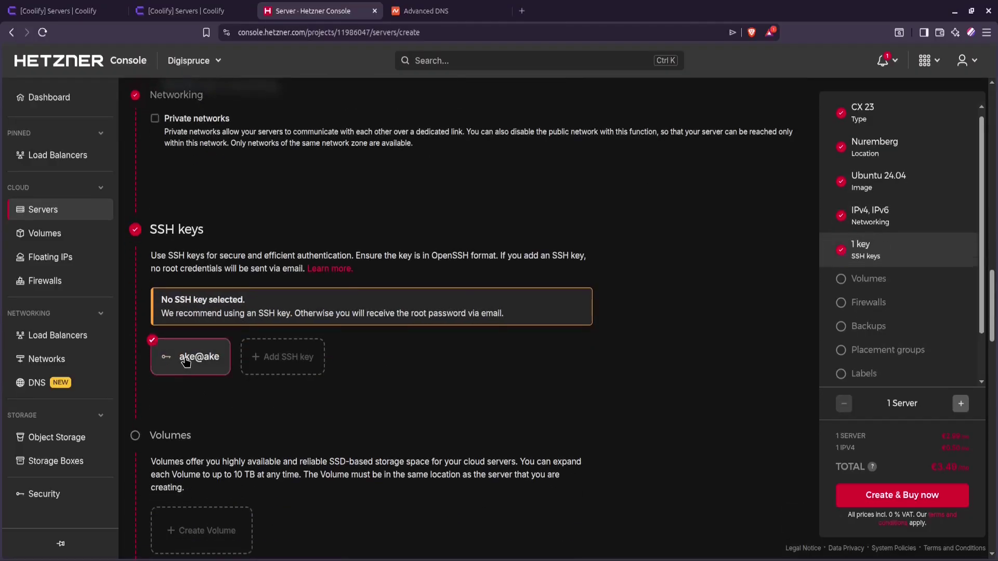
Step: Name the new server db-server and create it, leaving volumes, firewalls, backups and placement groups unset
{"action": "scroll", "coordinate": [345, 305], "scroll_direction": "down", "scroll_amount": 5}
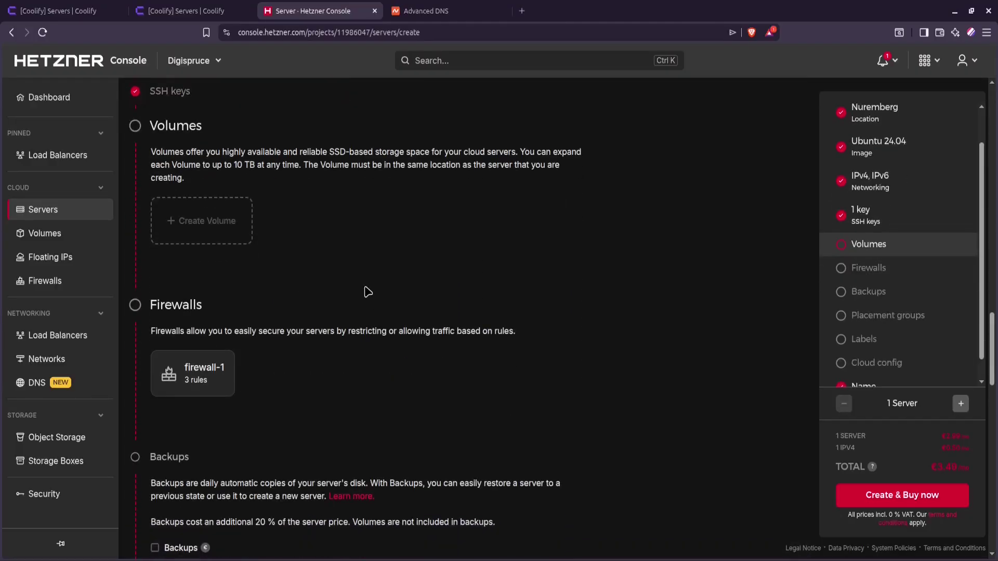
{"action": "scroll", "coordinate": [367, 291], "scroll_direction": "down", "scroll_amount": 5}
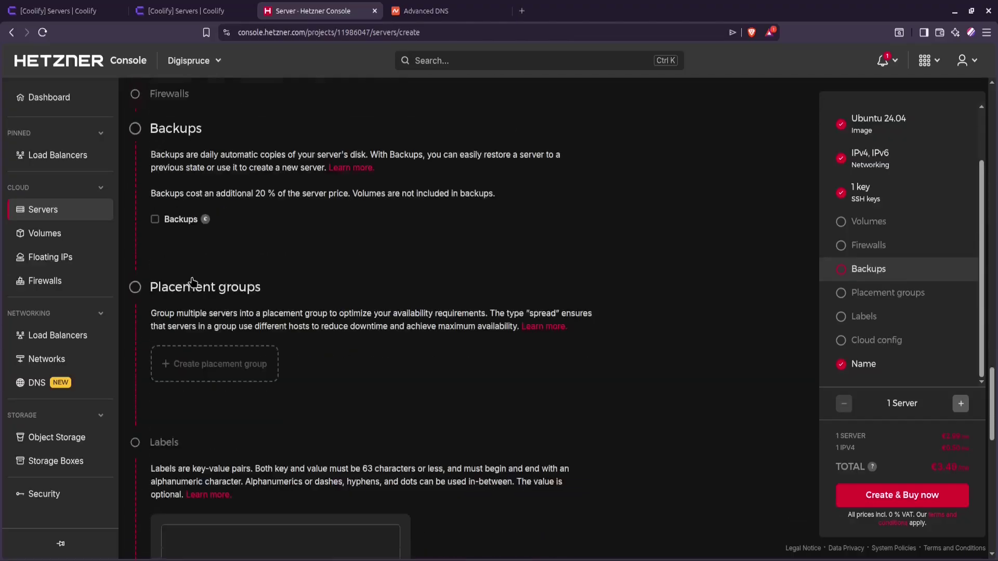
{"action": "scroll", "coordinate": [310, 363], "scroll_direction": "down", "scroll_amount": 7}
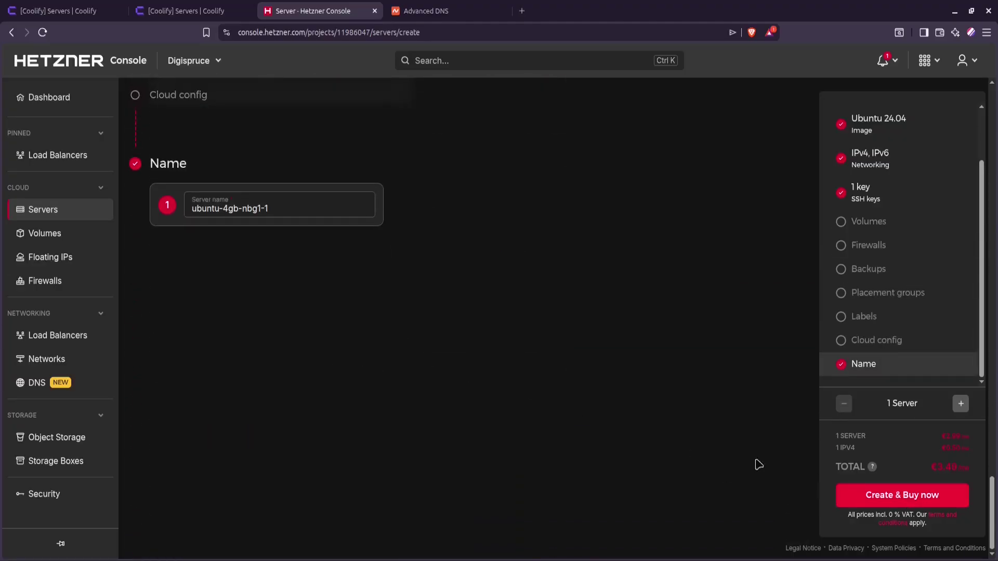
{"action": "triple_click", "coordinate": [313, 210]}
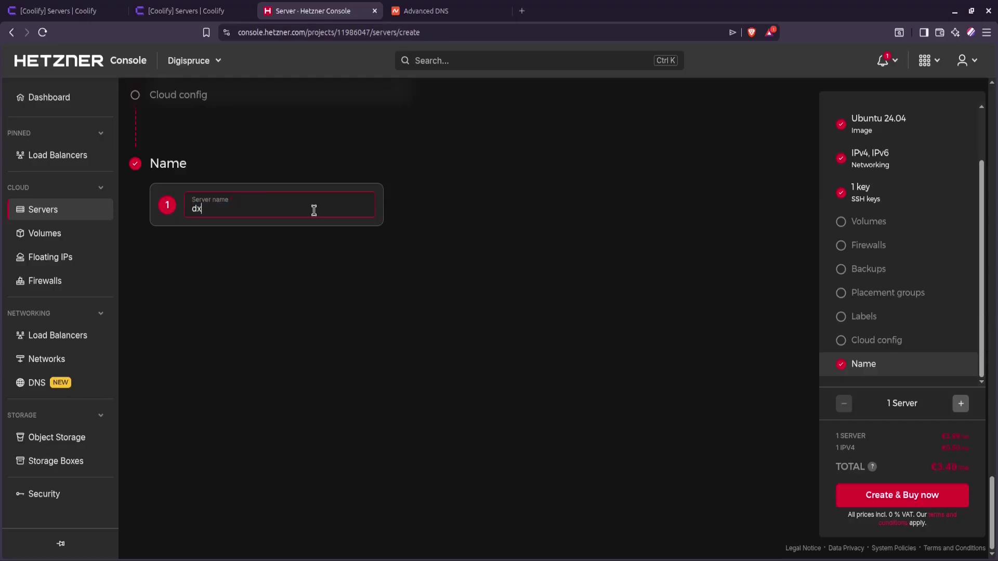
{"action": "type", "text": "b-server"}
{"action": "left_click", "coordinate": [888, 499]}
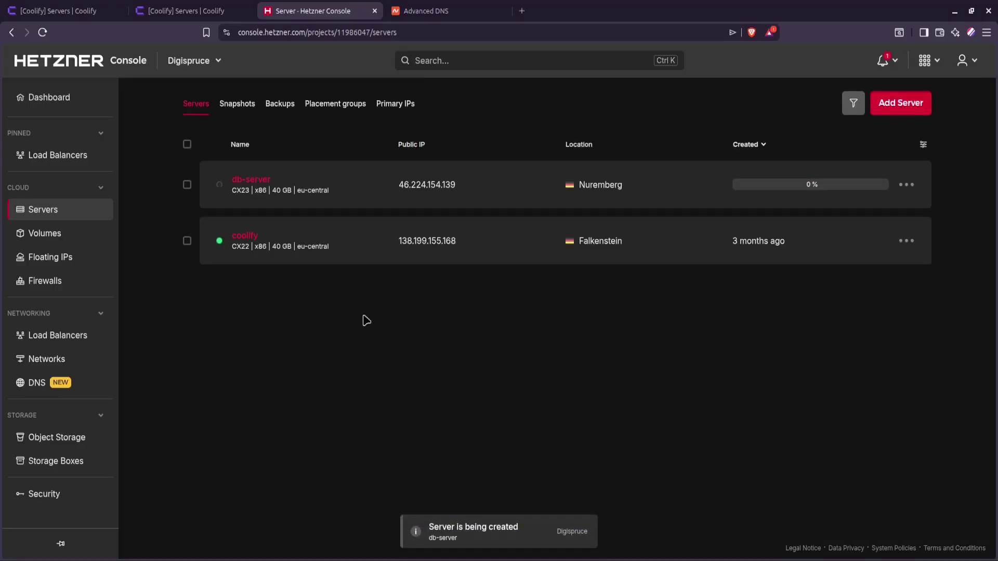
Step: Copy db-server's public IP, enter 46.224.154.139 as the IP address in Coolify's new server form and submit it
{"action": "left_click", "coordinate": [420, 189]}
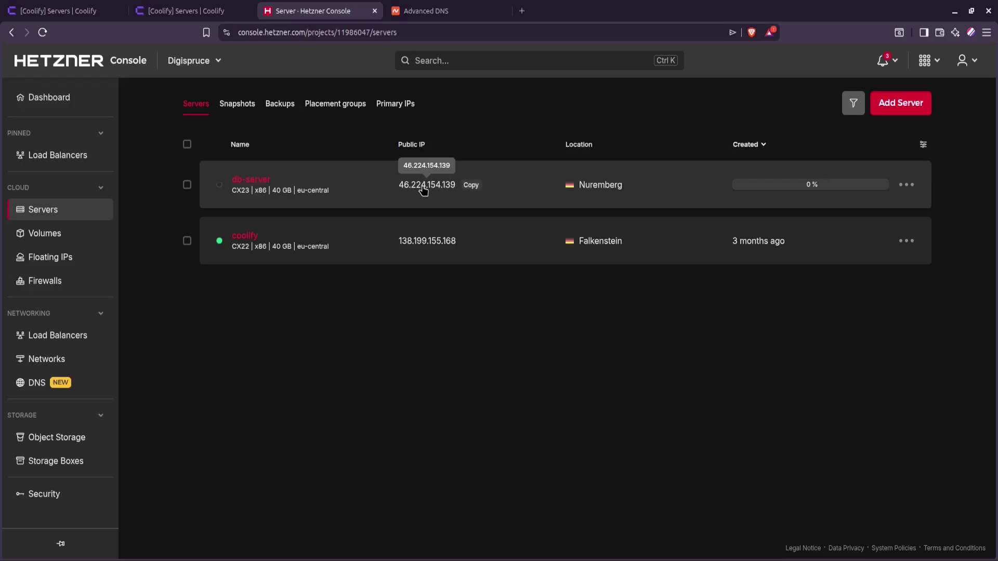
{"action": "left_click", "coordinate": [183, 11]}
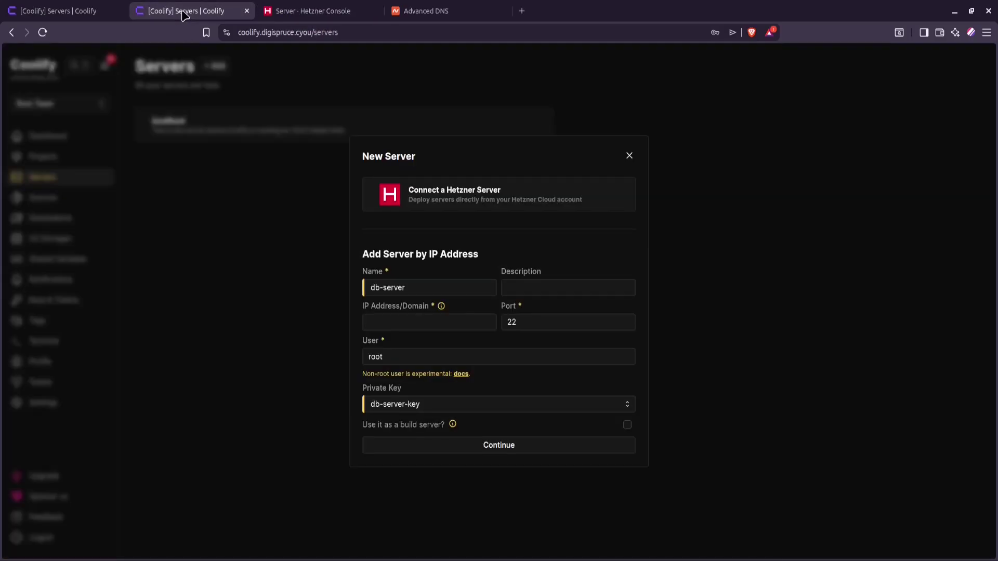
{"action": "left_click", "coordinate": [435, 322]}
{"action": "key", "text": "ctrl+v"}
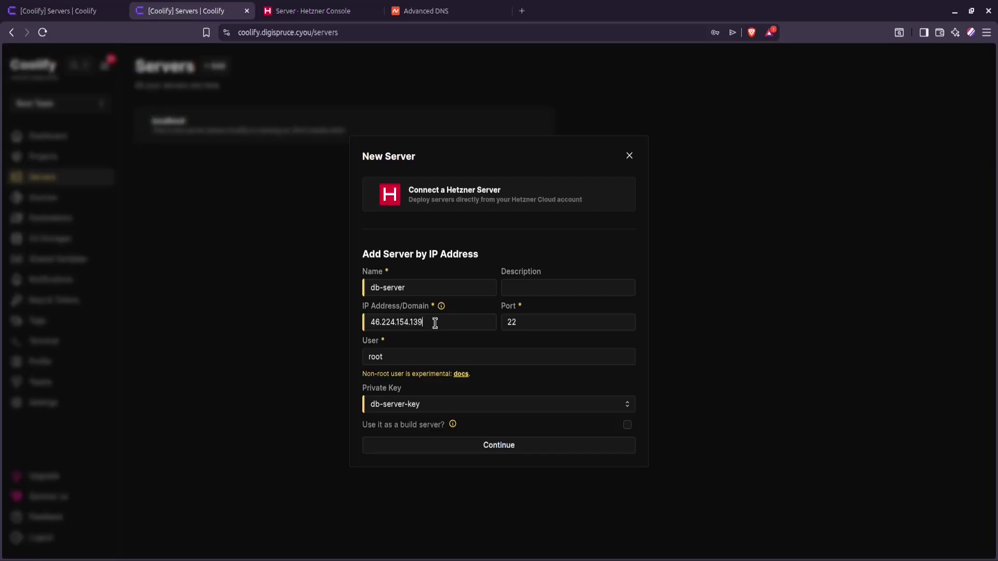
{"action": "left_click", "coordinate": [508, 451]}
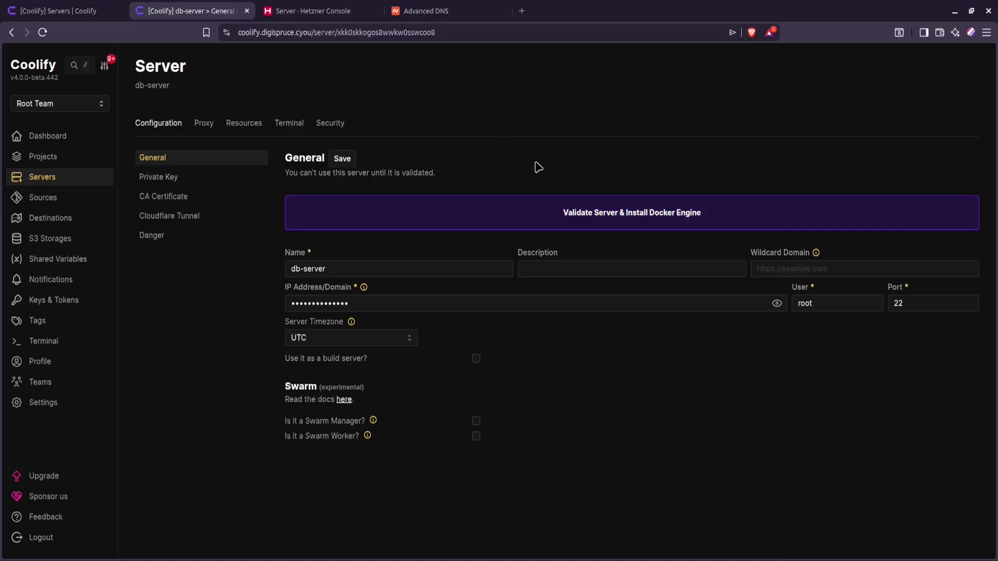
Step: Try to validate db-server and install the Docker Engine, examine the validation error and close the report
{"action": "left_click", "coordinate": [606, 220]}
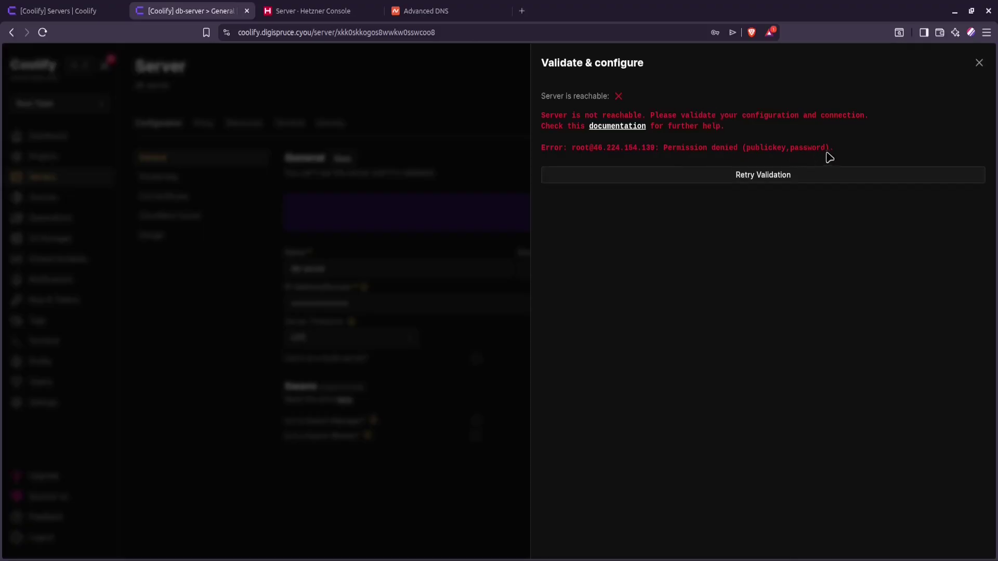
{"action": "left_click_drag", "start_coordinate": [825, 148], "coordinate": [746, 147]}
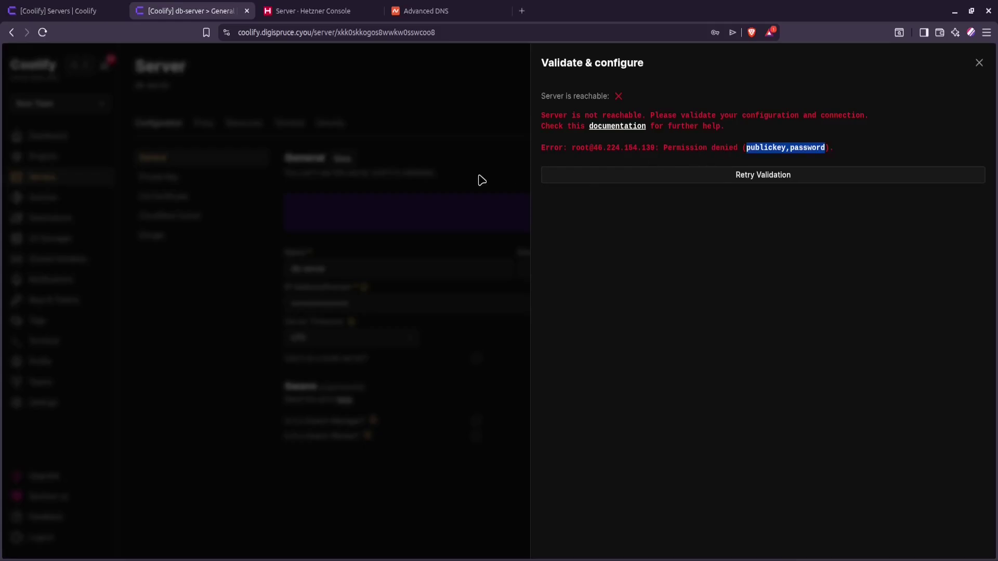
{"action": "left_click", "coordinate": [979, 63]}
{"action": "left_click", "coordinate": [322, 13]}
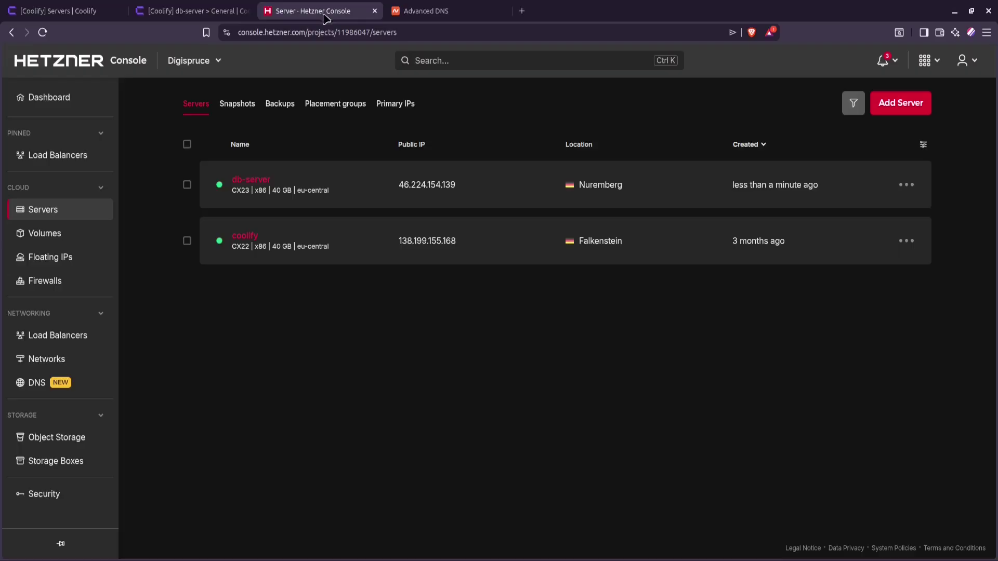
{"action": "left_click", "coordinate": [448, 191]}
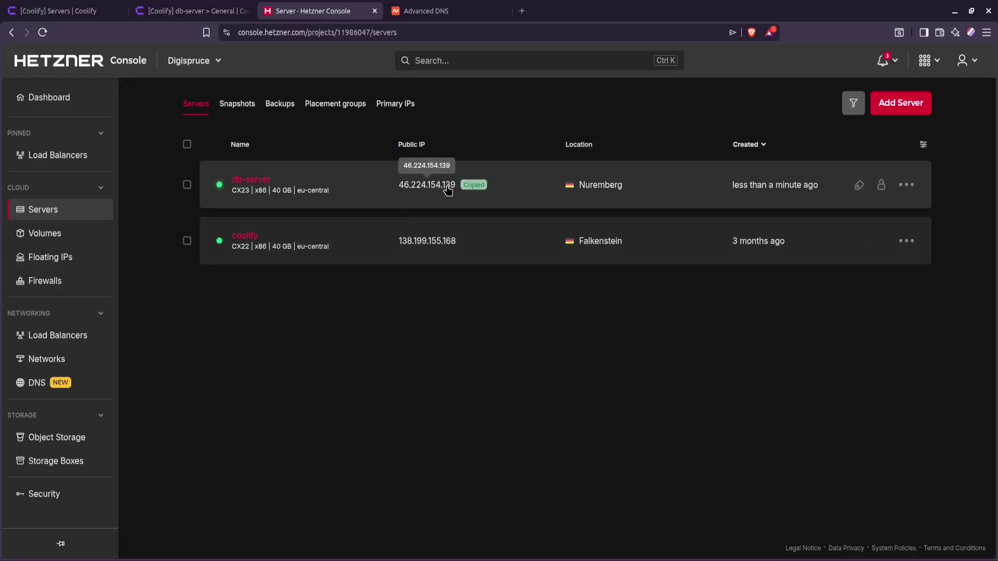
{"action": "left_click", "coordinate": [213, 18]}
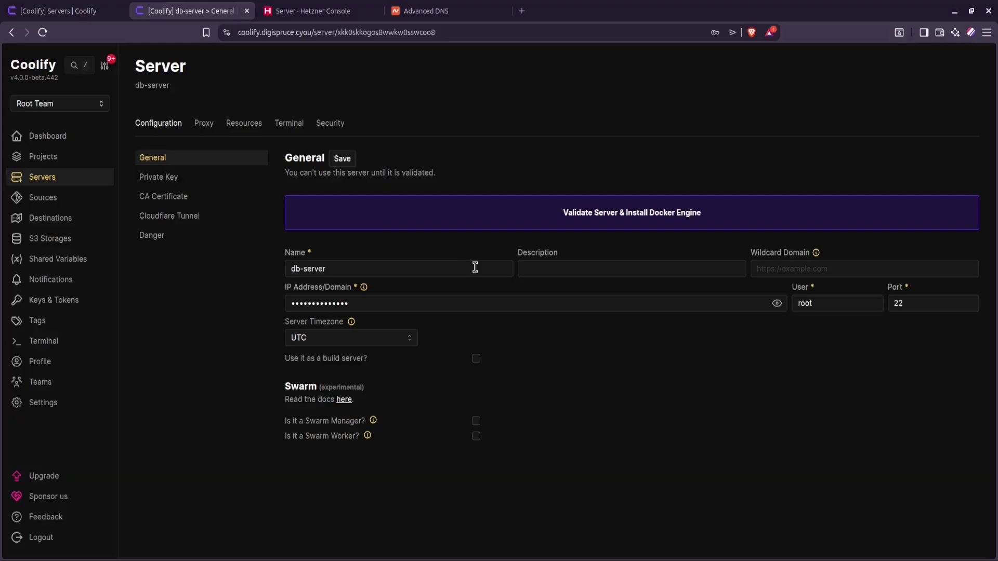
{"action": "key", "text": "ctrl+alt+t"}
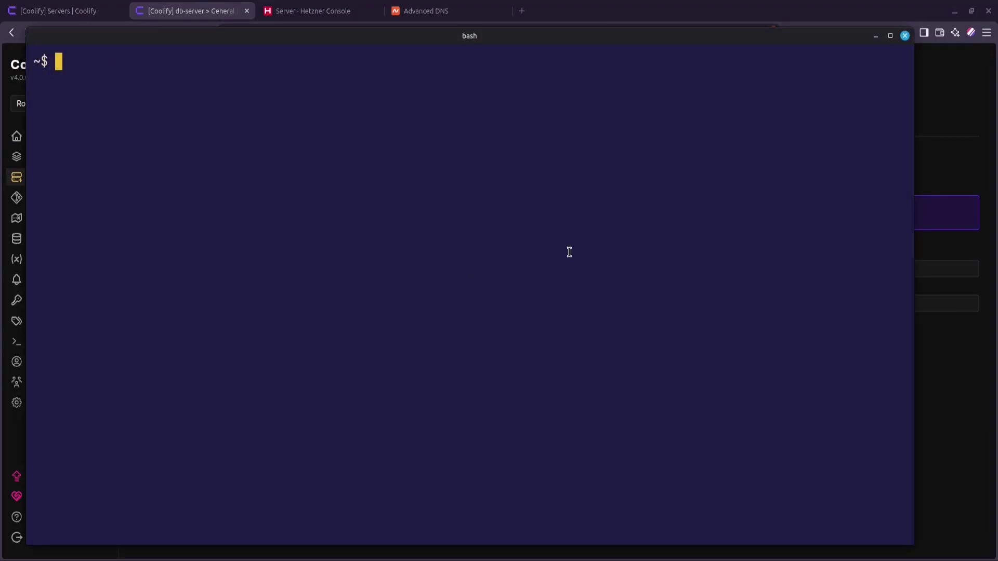
{"action": "type", "text": "ssh root@"}
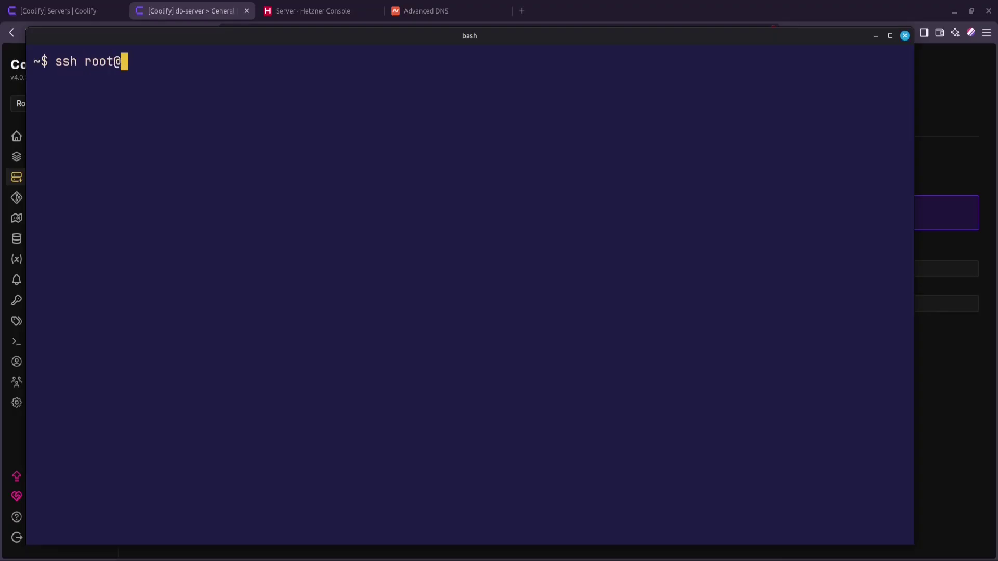
{"action": "key", "text": "ctrl+shift+v"}
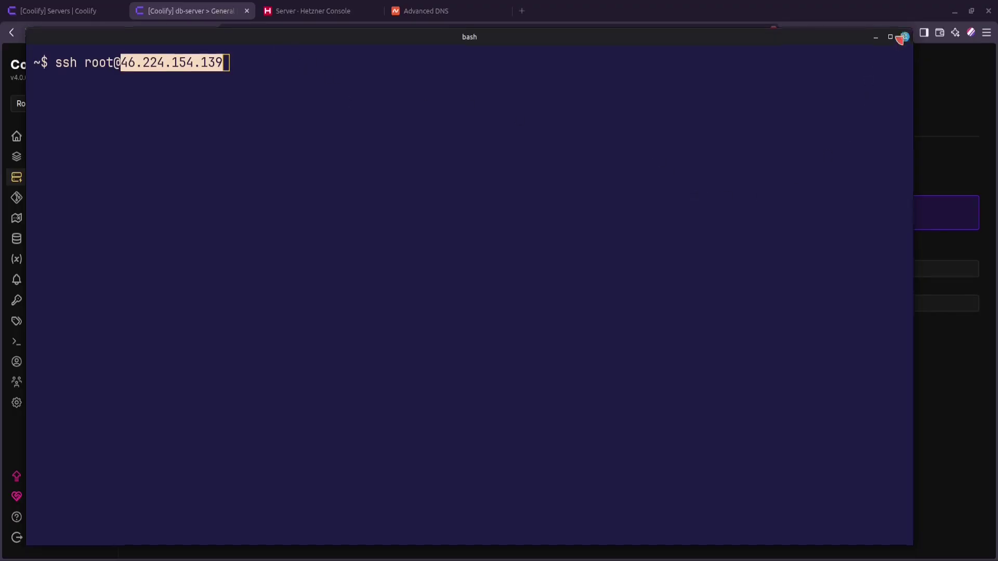
{"action": "left_click_drag", "start_coordinate": [908, 32], "coordinate": [746, 131]}
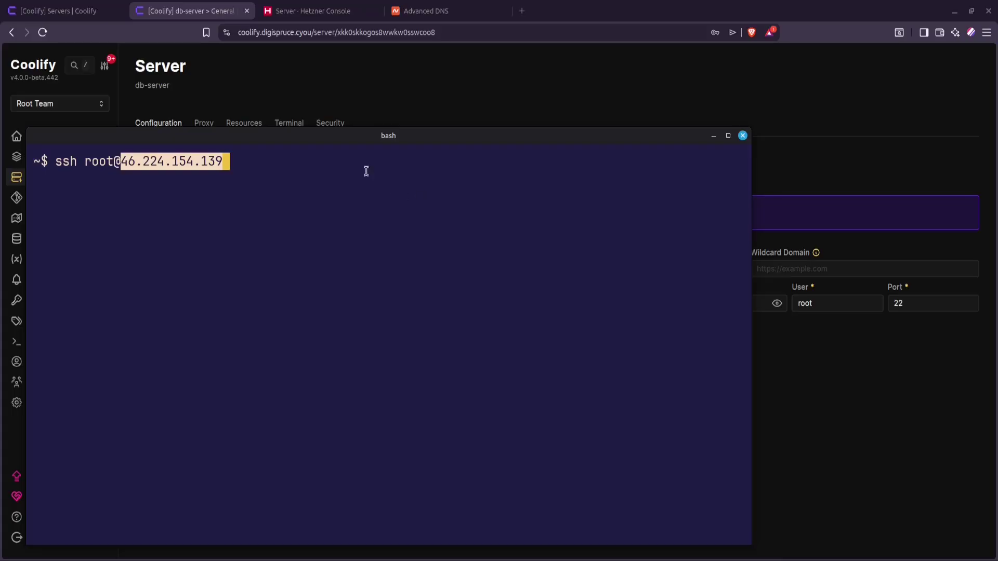
Step: View db-server's overview and its web console in the Hetzner Console, close that console and return to Coolify
{"action": "left_click", "coordinate": [314, 12]}
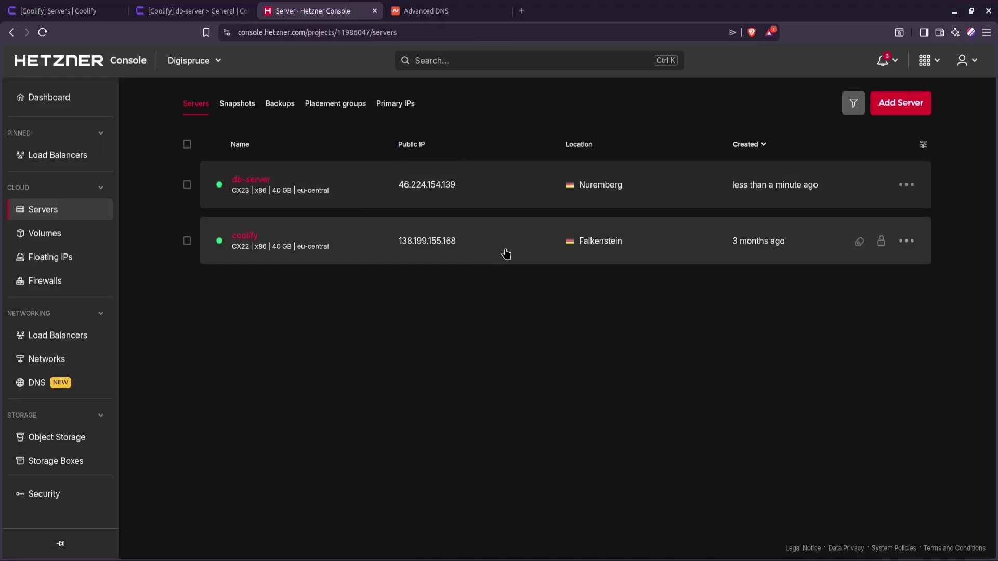
{"action": "left_click", "coordinate": [439, 202]}
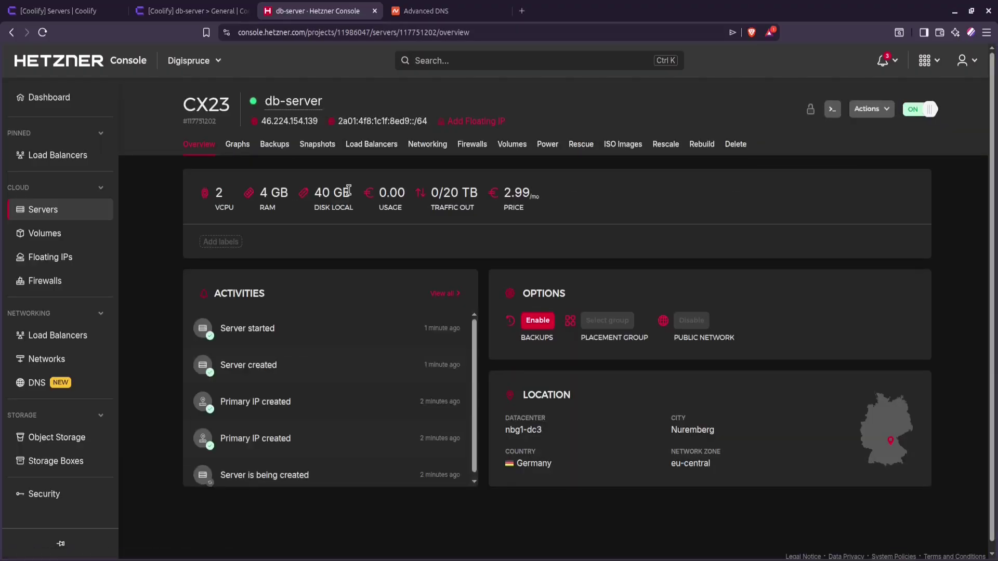
{"action": "left_click", "coordinate": [832, 109]}
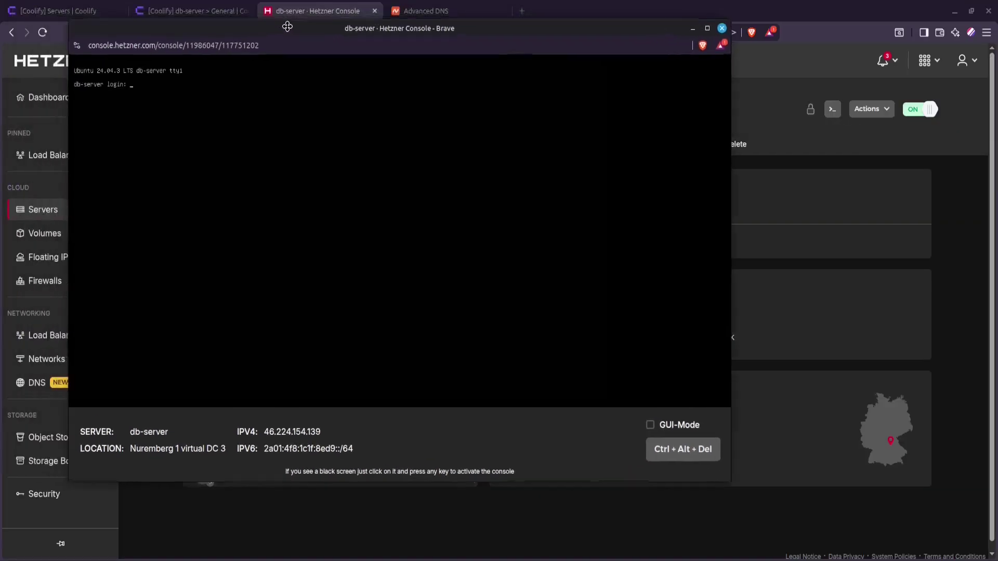
{"action": "left_click", "coordinate": [747, 30]}
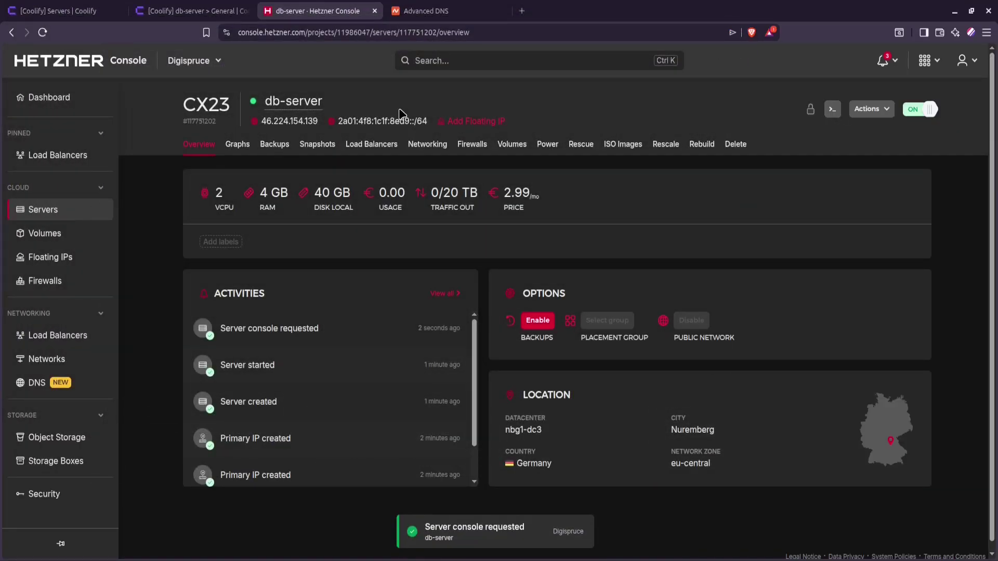
{"action": "left_click", "coordinate": [197, 11]}
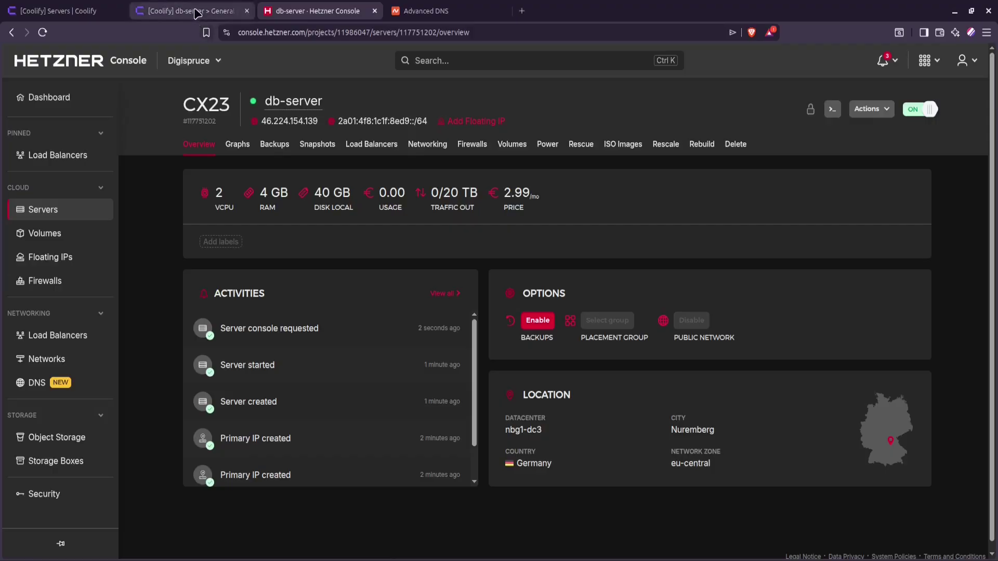
Step: Switch back to the terminal, run the prepared SSH command as root and accept the host fingerprint with yes
{"action": "key", "text": "alt+Tab"}
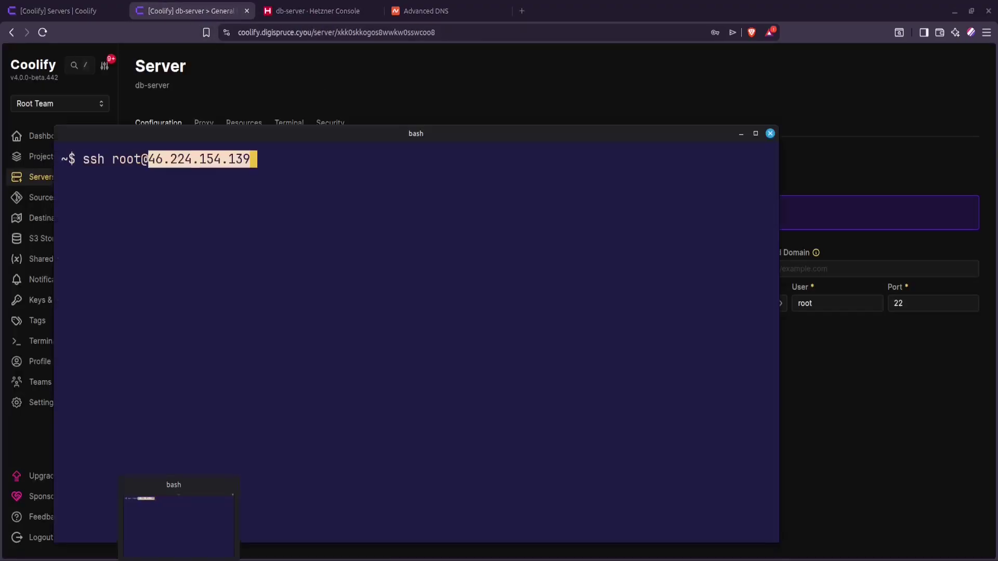
{"action": "left_click_drag", "start_coordinate": [379, 140], "coordinate": [438, 96]}
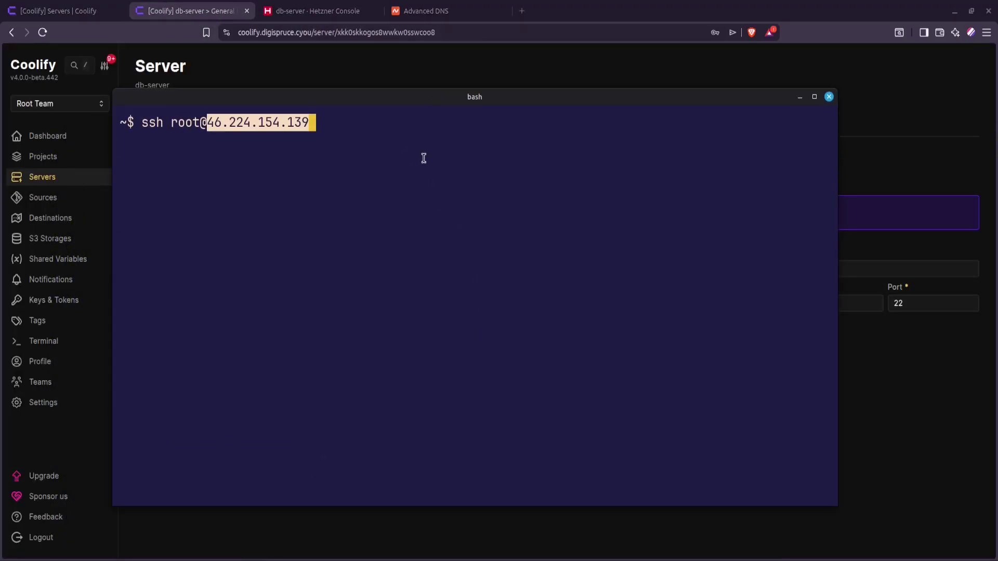
{"action": "key", "text": "Return"}
{"action": "type", "text": "yes"}
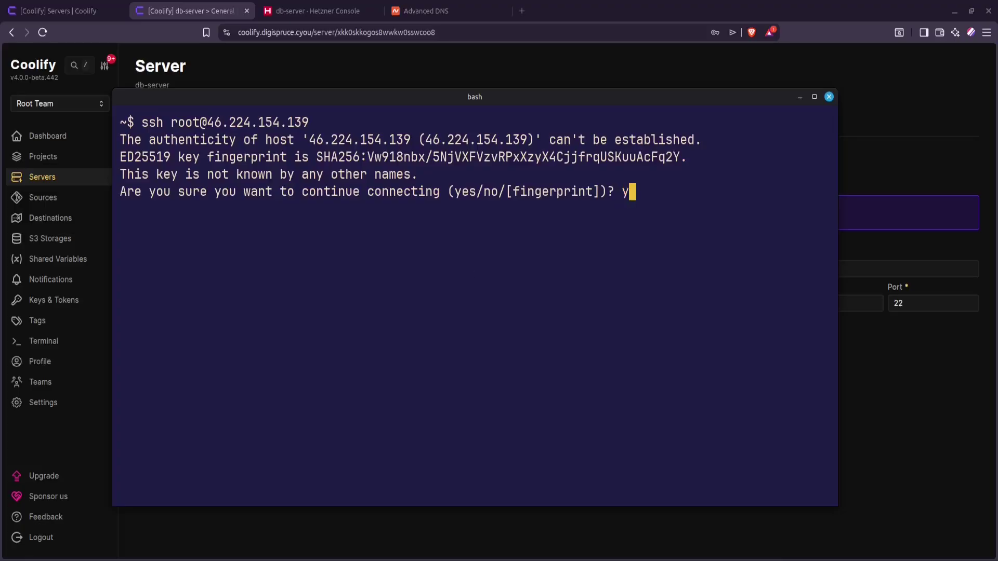
{"action": "key", "text": "Return"}
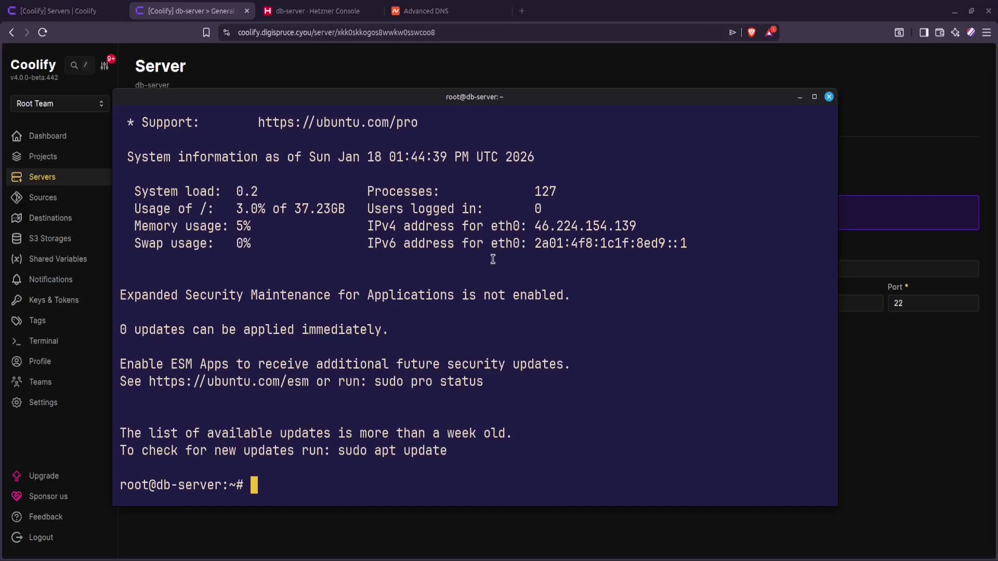
{"action": "left_click_drag", "start_coordinate": [505, 97], "coordinate": [533, 44]}
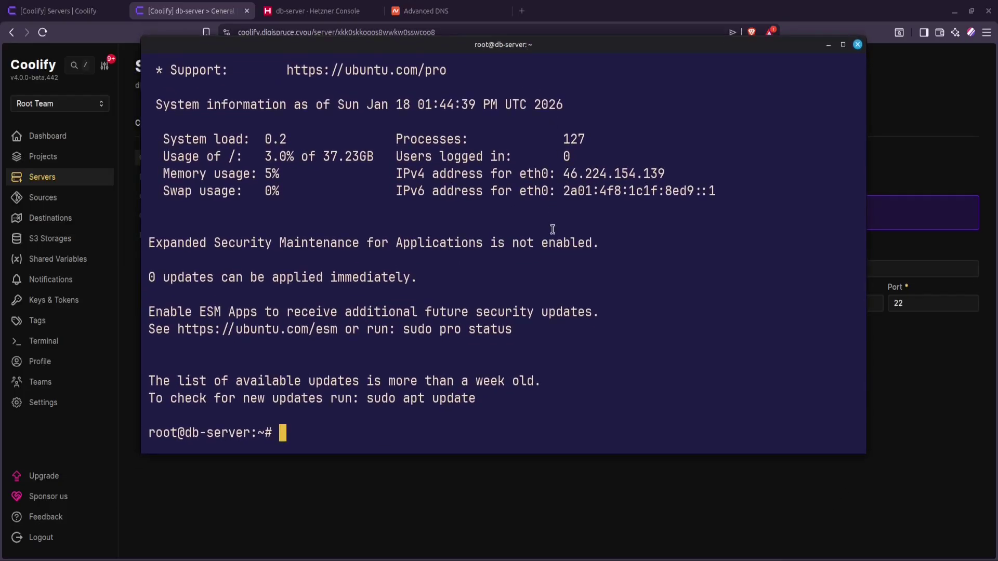
Step: Go to the .ssh directory on db-server, list its files and open authorized_keys in nano
{"action": "type", "text": "cd .ssh/"}
{"action": "key", "text": "Return"}
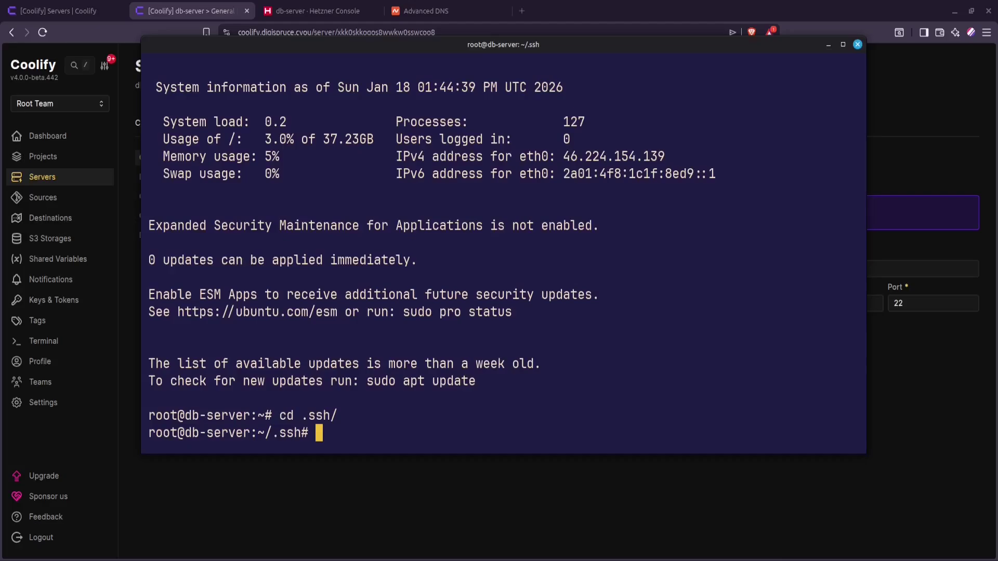
{"action": "type", "text": "ls"}
{"action": "key", "text": "Return"}
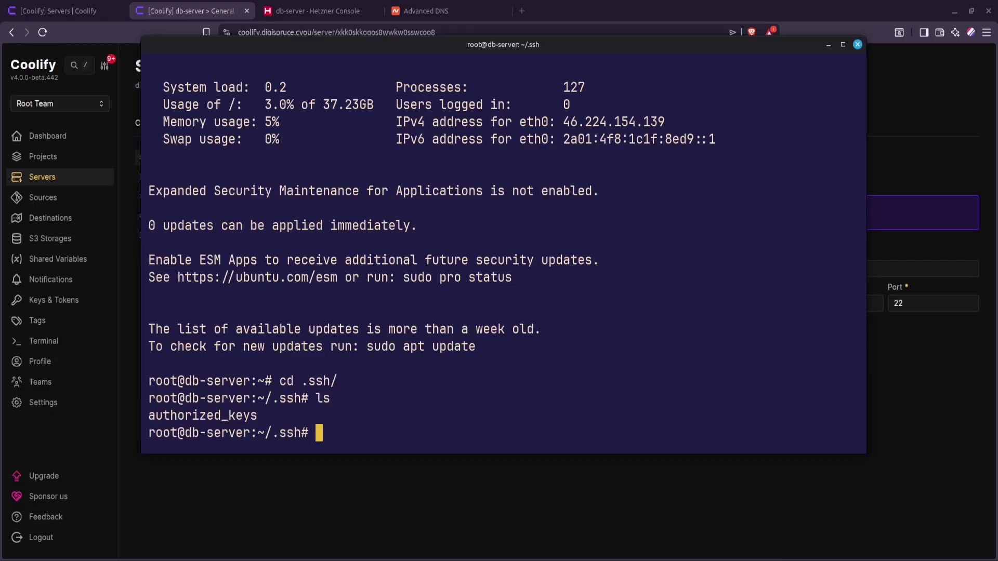
{"action": "type", "text": "nano aut"}
{"action": "key", "text": "Tab"}
{"action": "key", "text": "Return"}
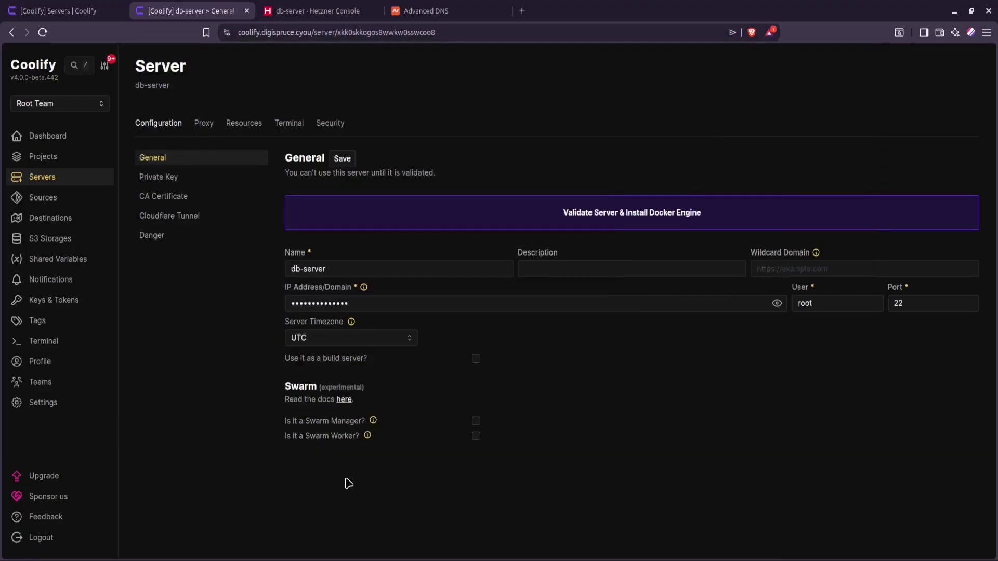
Step: Open the db-server-key entry among Coolify's private keys and copy its public key
{"action": "left_click", "coordinate": [345, 483]}
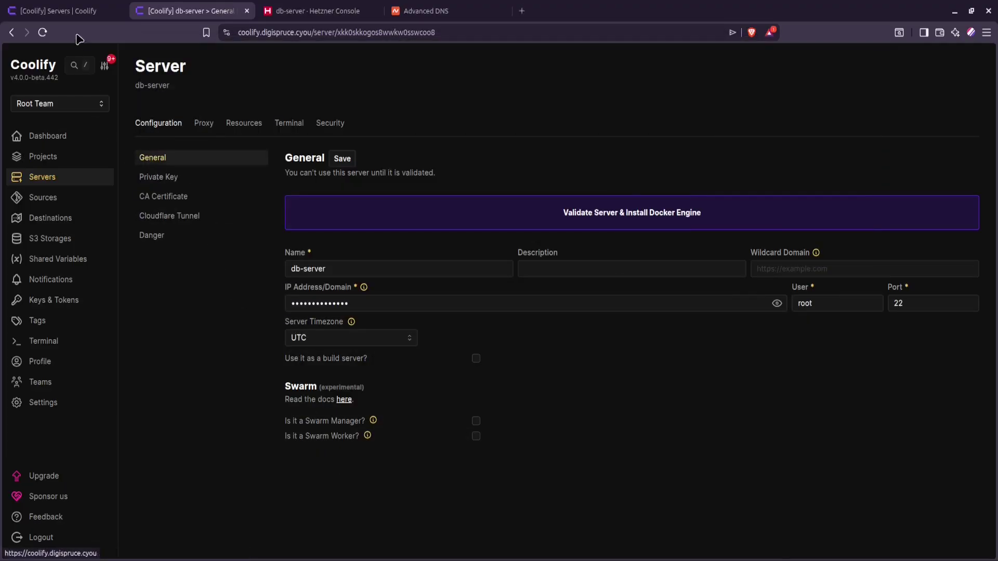
{"action": "left_click", "coordinate": [73, 11]}
{"action": "left_click", "coordinate": [46, 307]}
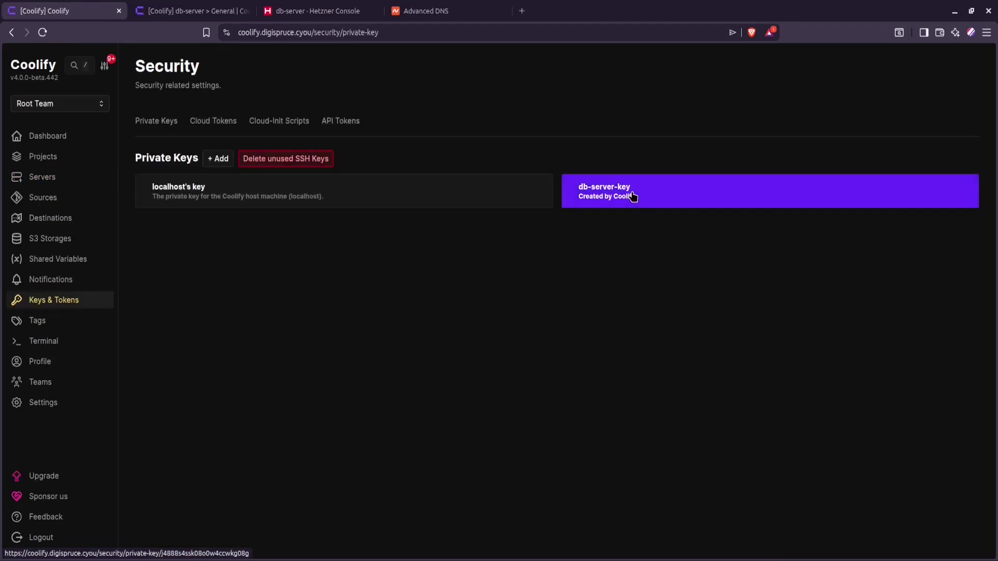
{"action": "left_click", "coordinate": [632, 193]}
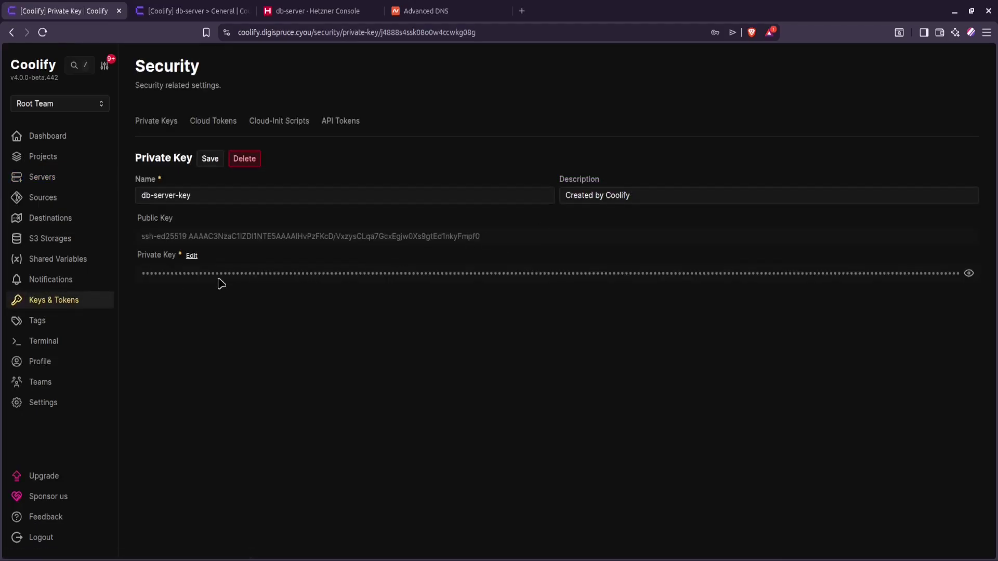
{"action": "triple_click", "coordinate": [216, 242]}
{"action": "right_click", "coordinate": [228, 240]}
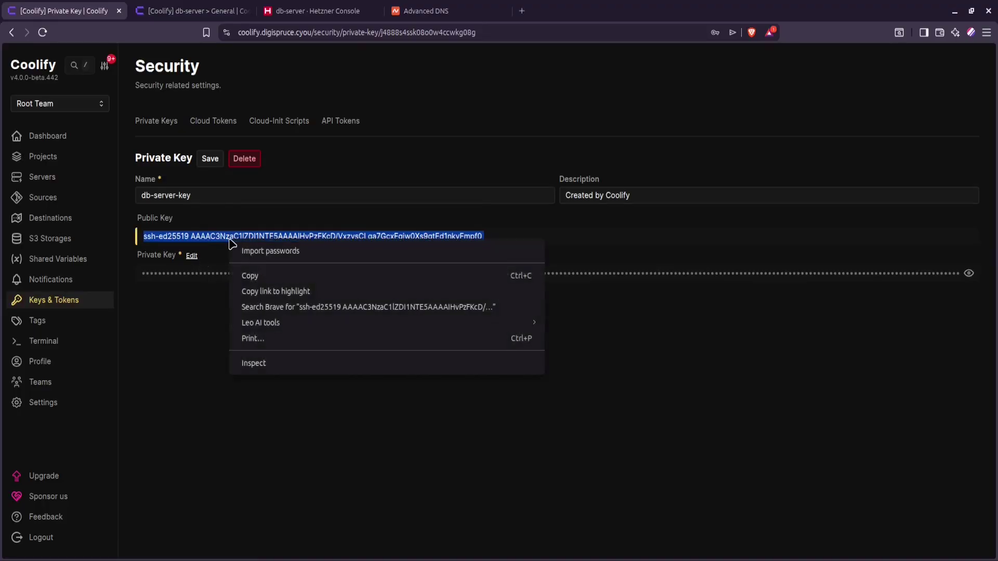
{"action": "left_click", "coordinate": [260, 277]}
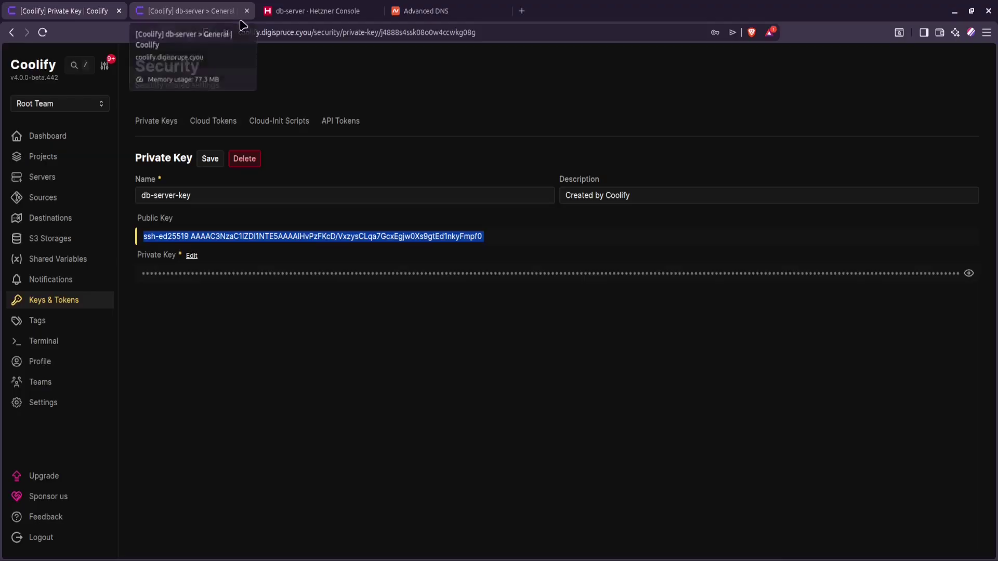
Step: Switch to the terminal, paste the copied public key on a new line of authorized_keys, save the file and exit nano
{"action": "mouse_move", "coordinate": [203, 560]}
{"action": "left_click", "coordinate": [178, 522]}
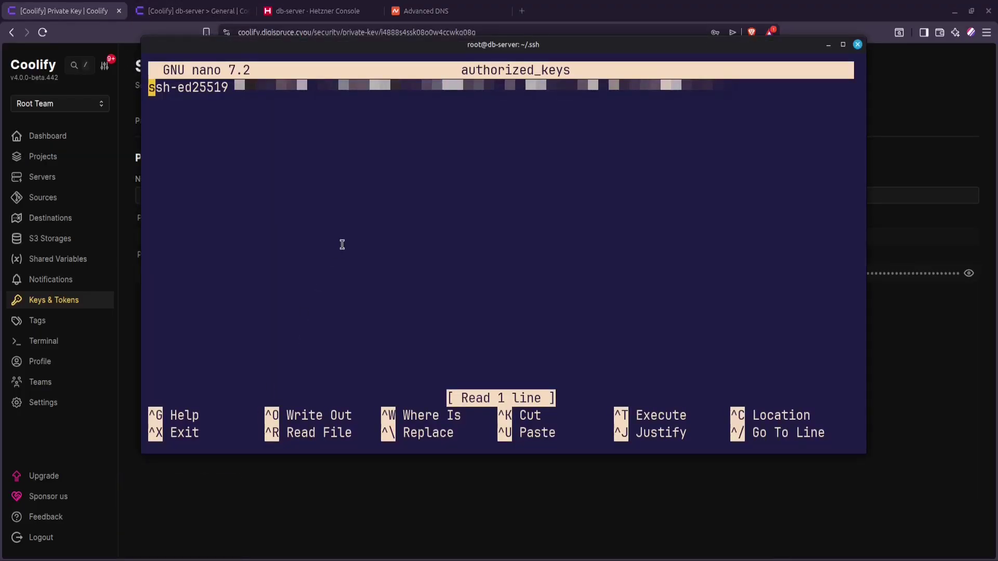
{"action": "key", "text": "End"}
{"action": "key", "text": "Return"}
{"action": "key", "text": "ctrl+shift+v"}
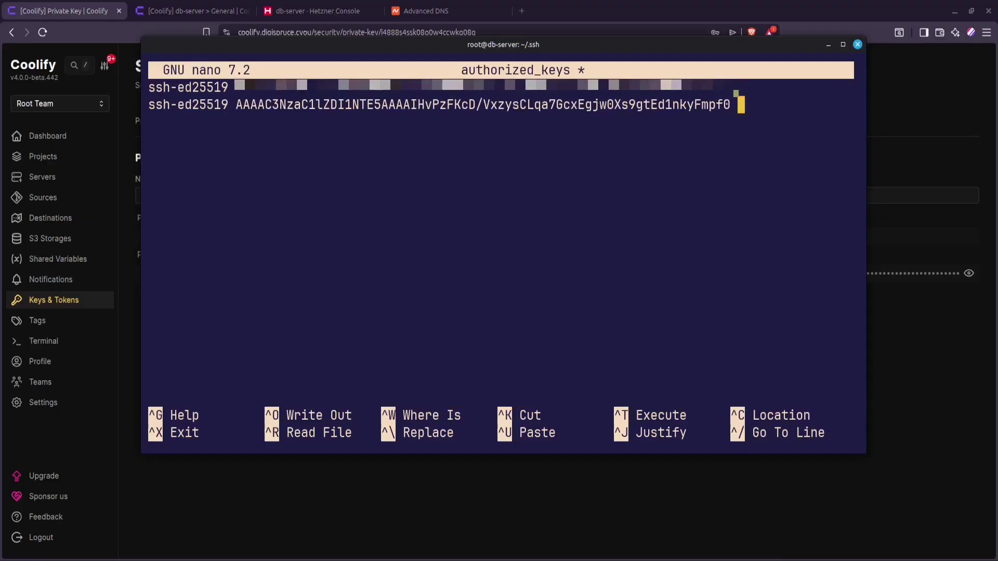
{"action": "key", "text": "BackSpace"}
{"action": "key", "text": "ctrl+o"}
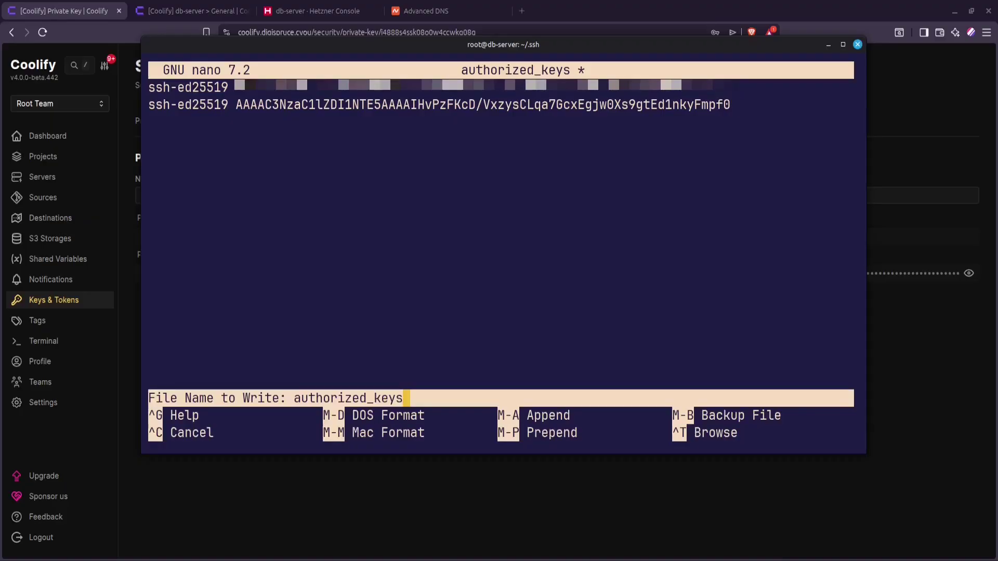
{"action": "key", "text": "Return"}
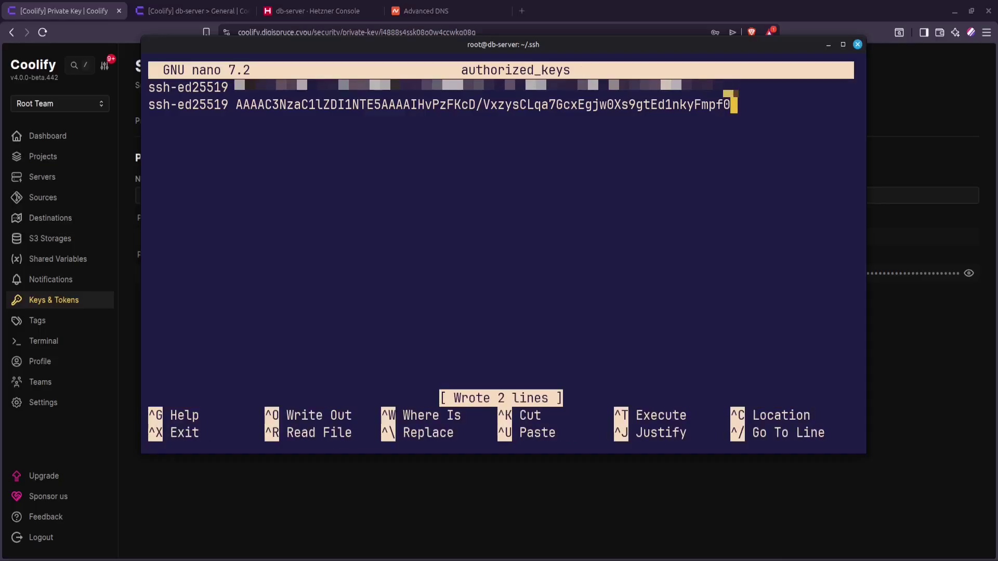
{"action": "key", "text": "ctrl+x"}
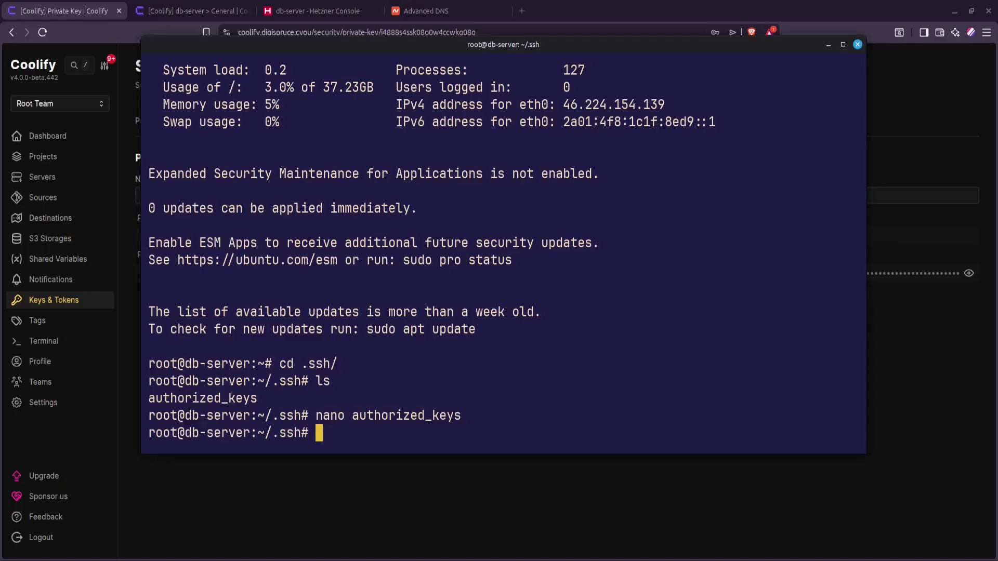
Step: Reload the SSH service on db-server with systemctl reload ssh.service
{"action": "type", "text": "sys"}
{"action": "key", "text": "BackSpace"}
{"action": "key", "text": "BackSpace"}
{"action": "type", "text": "ystemctl "}
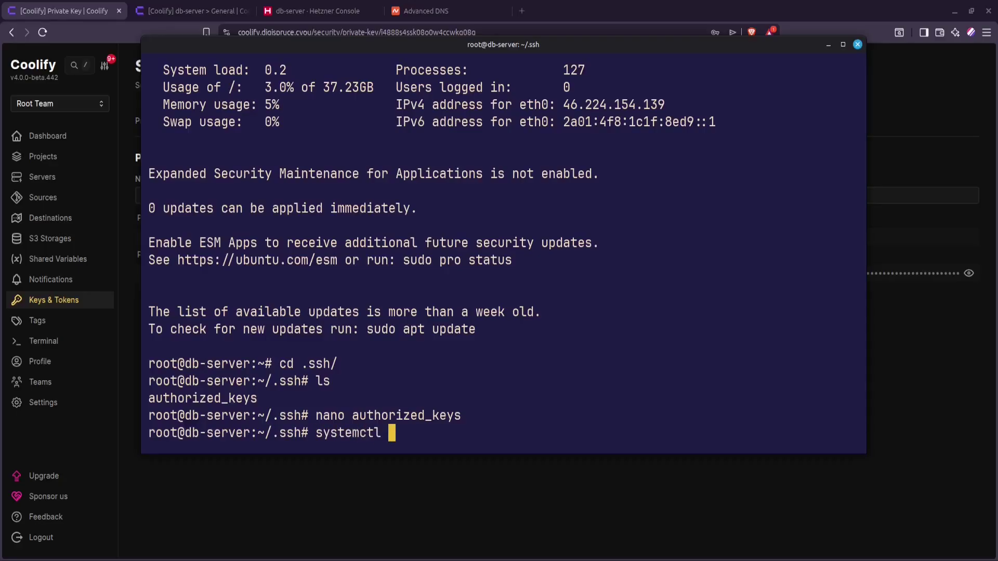
{"action": "type", "text": "reload ssh.service"}
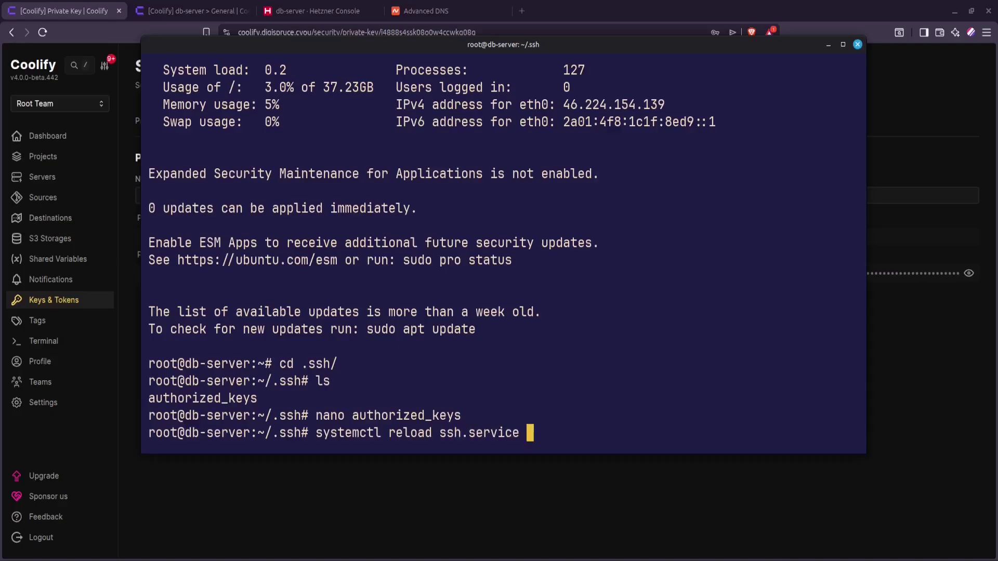
{"action": "key", "text": "Return"}
Step: Return to db-server's configuration in Coolify, run Validate Server & Install Docker Engine and retry the validation
{"action": "left_click", "coordinate": [828, 44]}
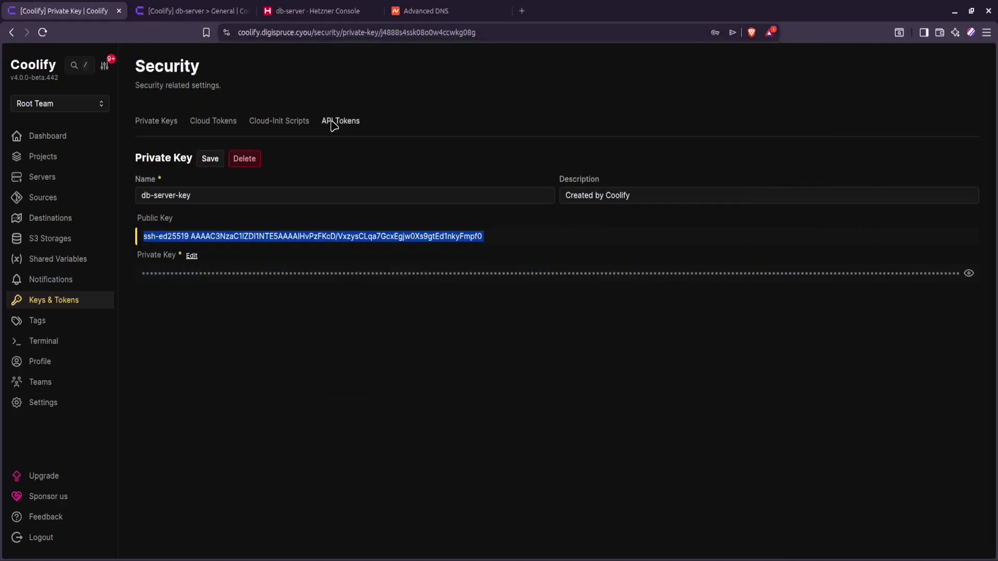
{"action": "left_click", "coordinate": [186, 14]}
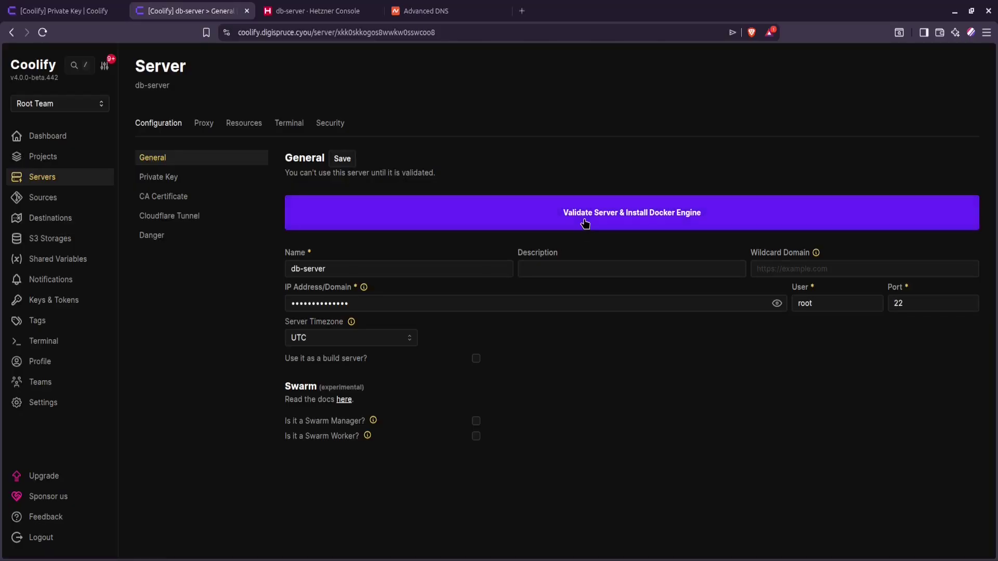
{"action": "left_click", "coordinate": [620, 220]}
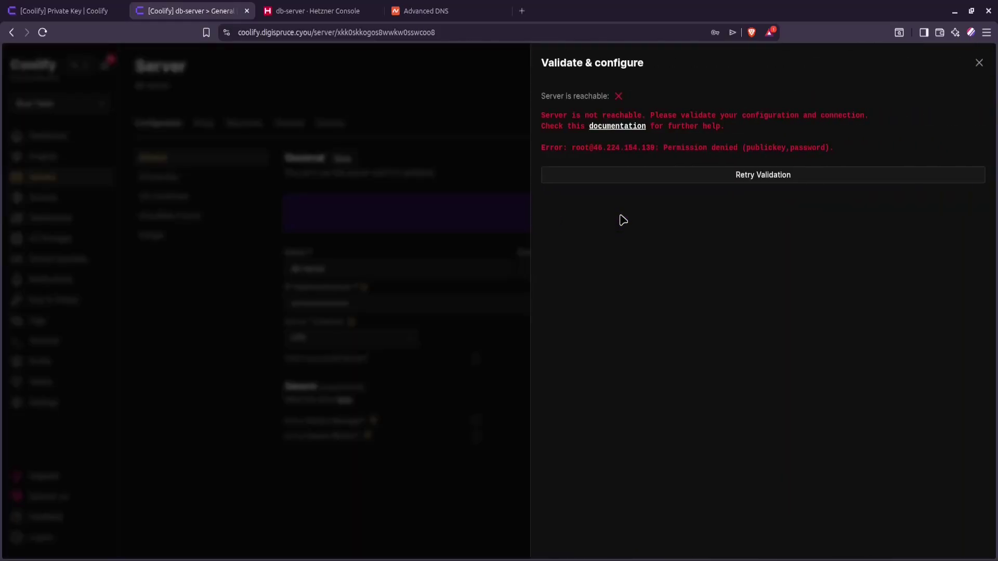
{"action": "left_click", "coordinate": [710, 179]}
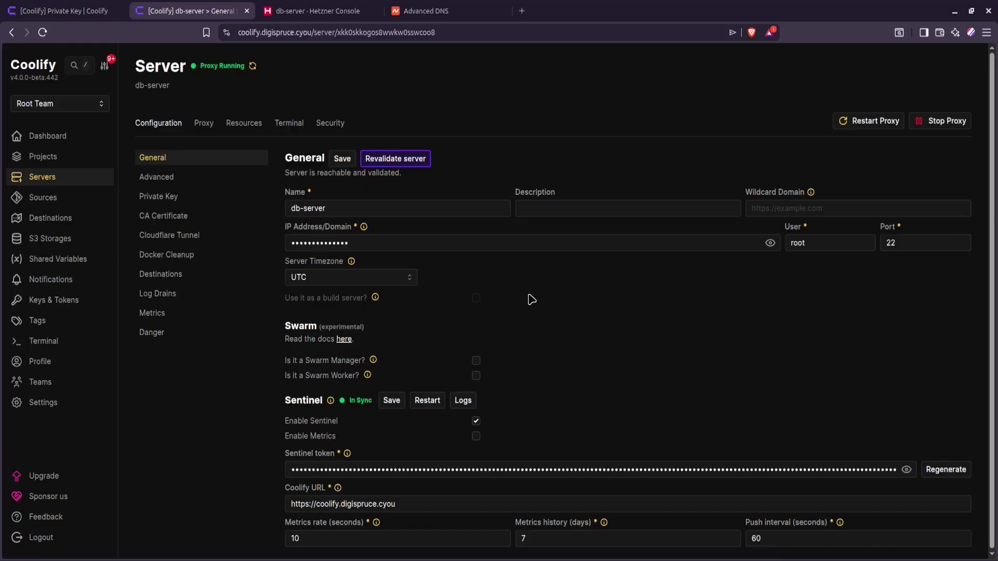
Step: Switch to Namecheap's Advanced DNS page for digispruce.cyou and add a new A Record with host db
{"action": "left_click", "coordinate": [435, 17]}
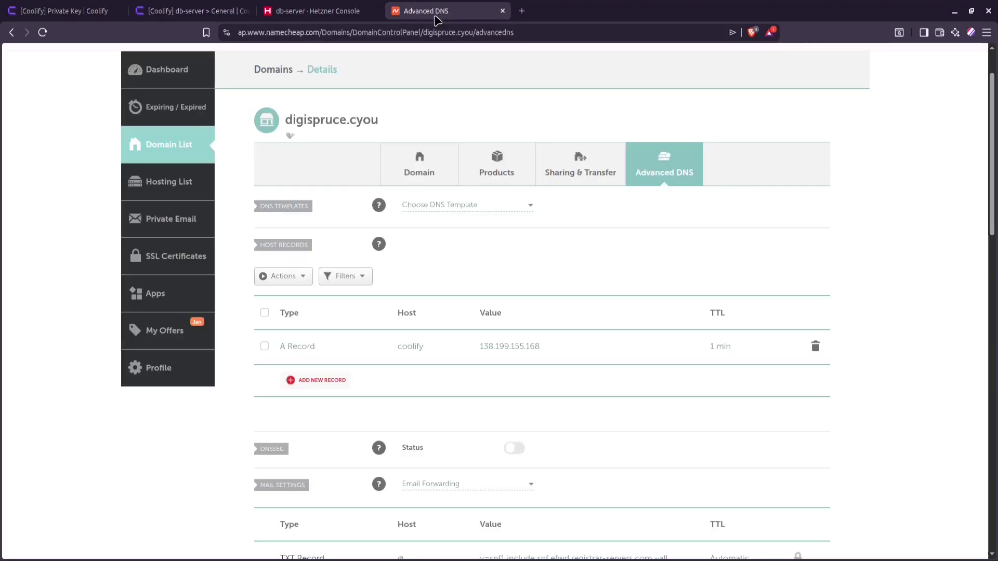
{"action": "scroll", "coordinate": [551, 185], "scroll_direction": "down", "scroll_amount": 2}
{"action": "scroll", "coordinate": [552, 185], "scroll_direction": "down", "scroll_amount": 2}
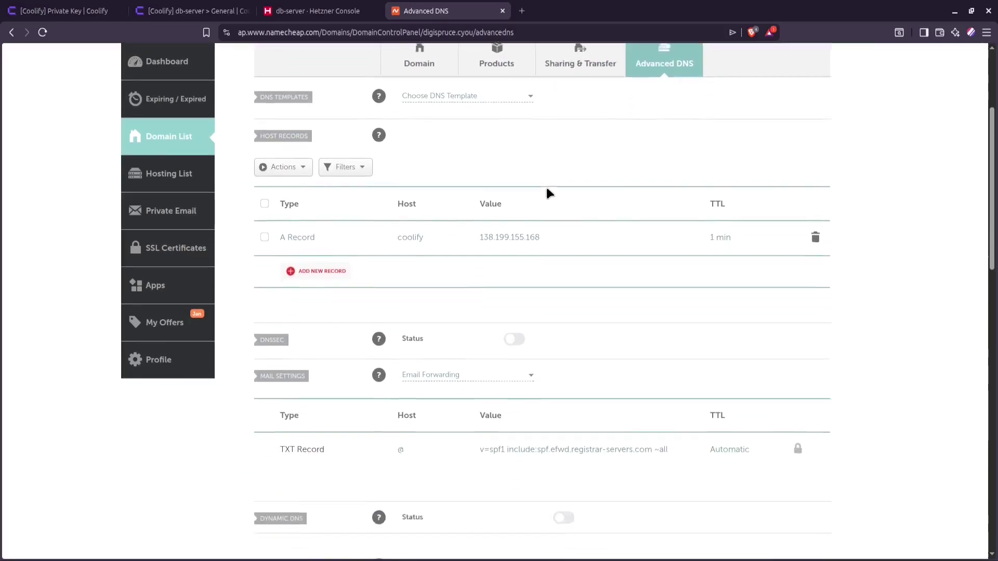
{"action": "left_click", "coordinate": [315, 253]}
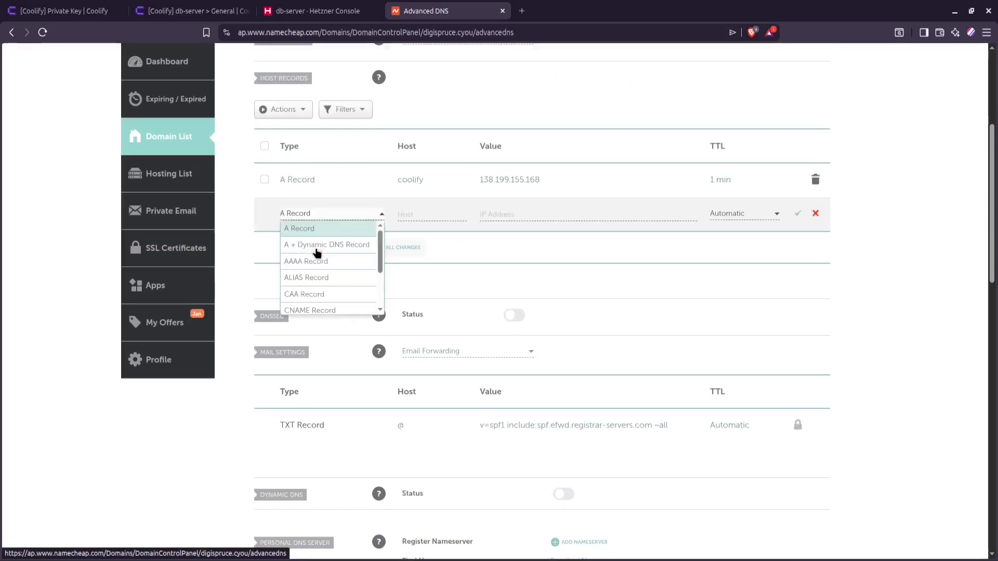
{"action": "left_click", "coordinate": [322, 230]}
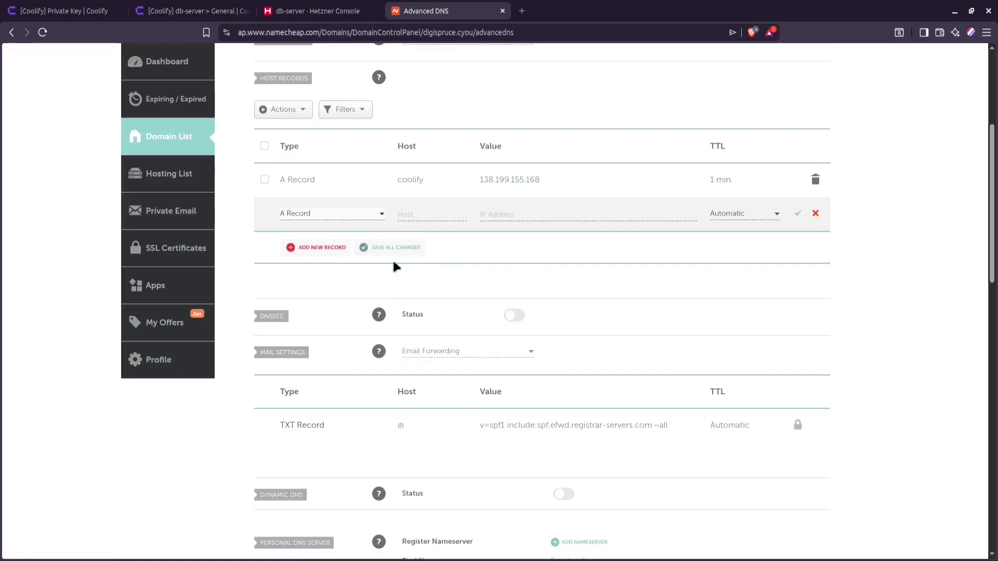
{"action": "left_click", "coordinate": [416, 215]}
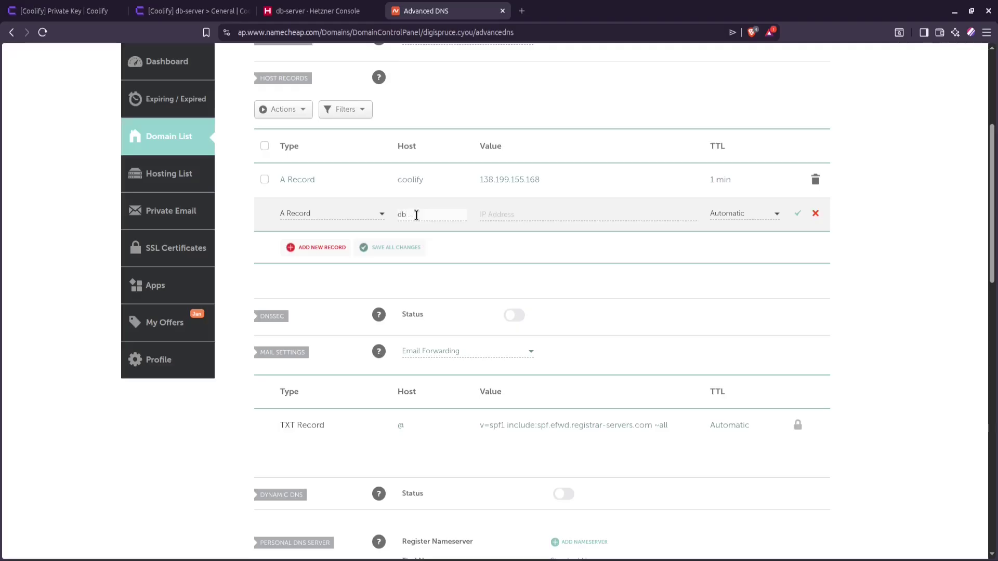
Step: Point the db record to db-server's IP 46.224.154.139, set its TTL to 1 min and save it
{"action": "left_click", "coordinate": [314, 10]}
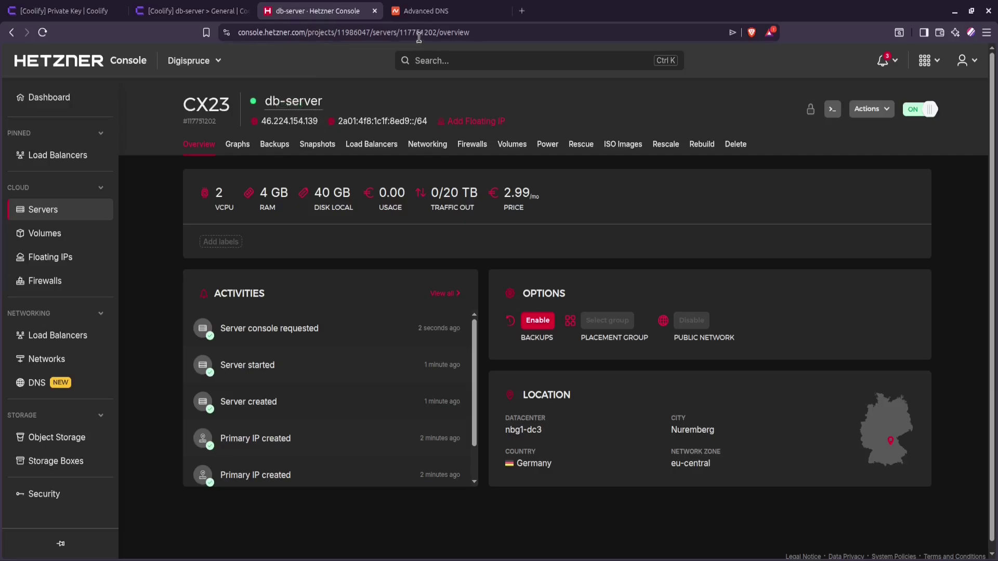
{"action": "left_click", "coordinate": [426, 10]}
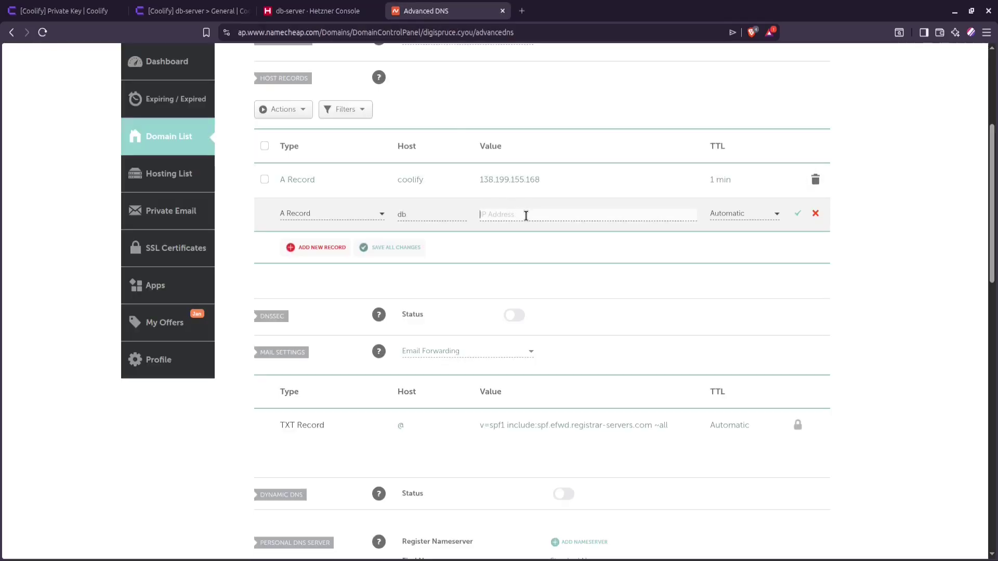
{"action": "key", "text": "ctrl+v"}
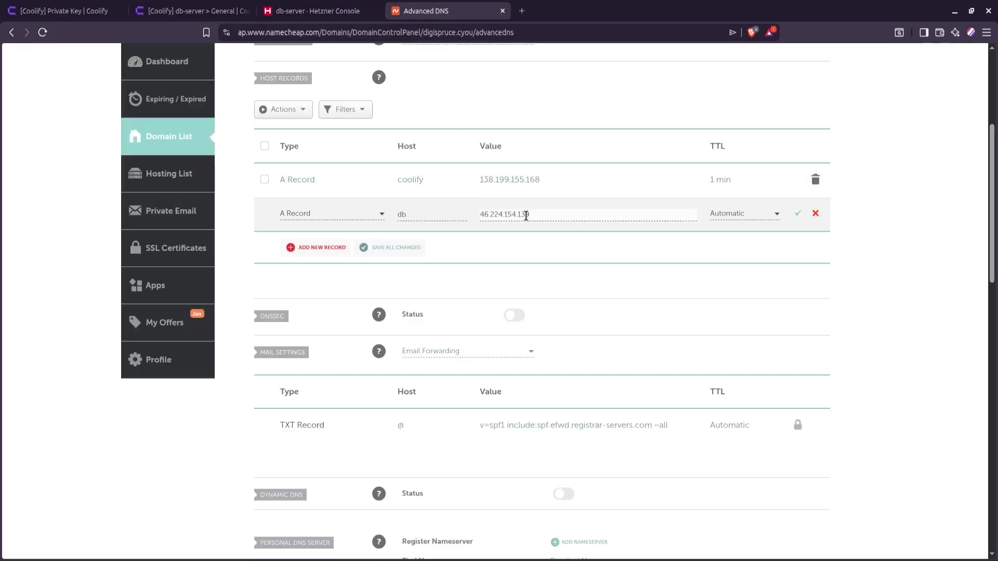
{"action": "left_click", "coordinate": [765, 213]}
{"action": "left_click", "coordinate": [737, 303]}
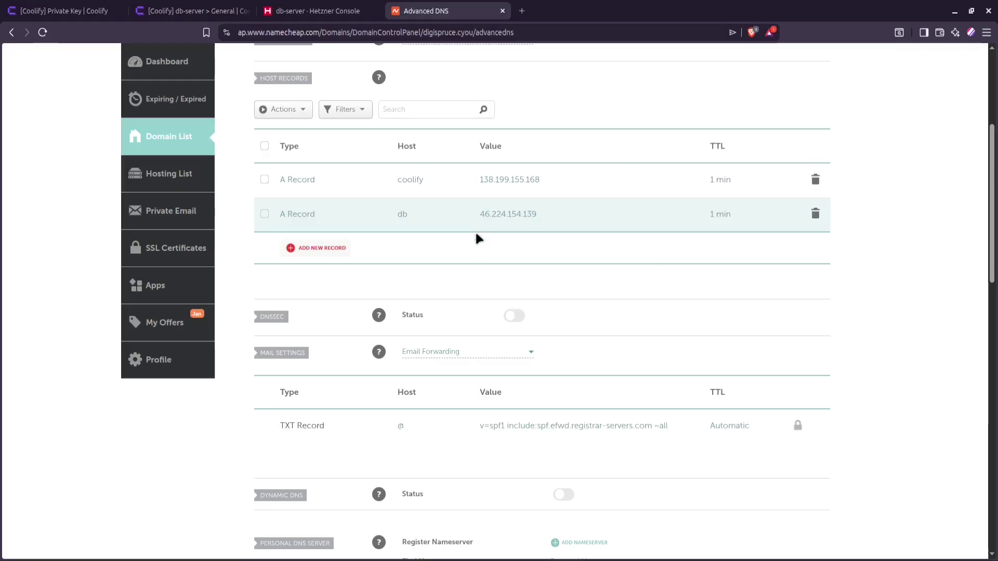
{"action": "key", "text": "ctrl+2"}
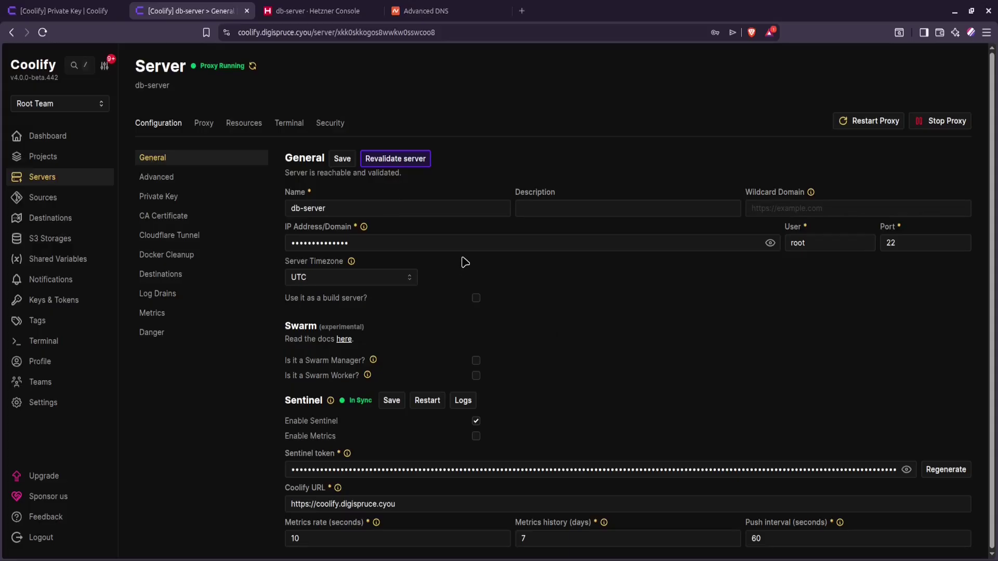
{"action": "left_click", "coordinate": [792, 208]}
{"action": "type", "text": "https://db.digispruce.cyou"}
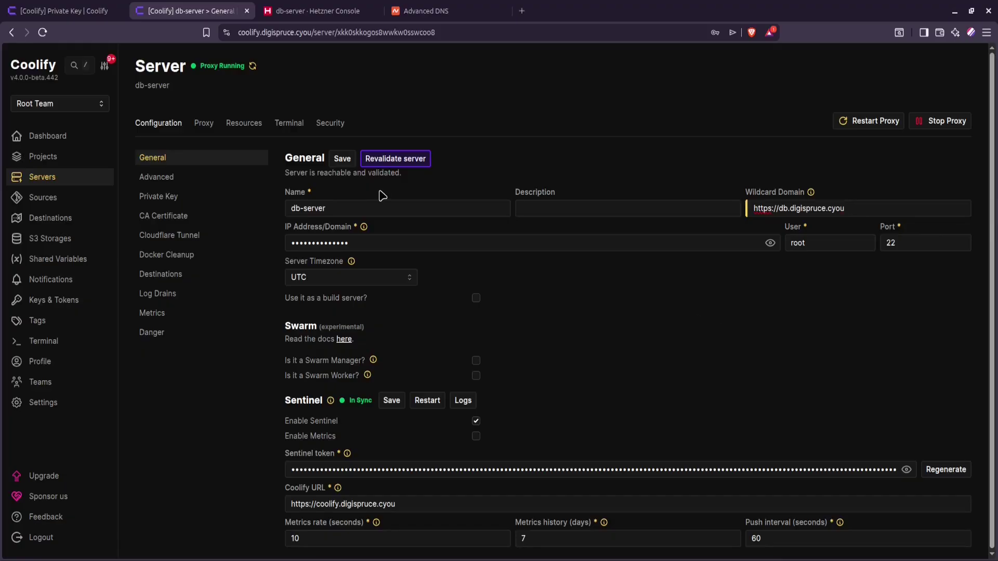
{"action": "left_click", "coordinate": [344, 161]}
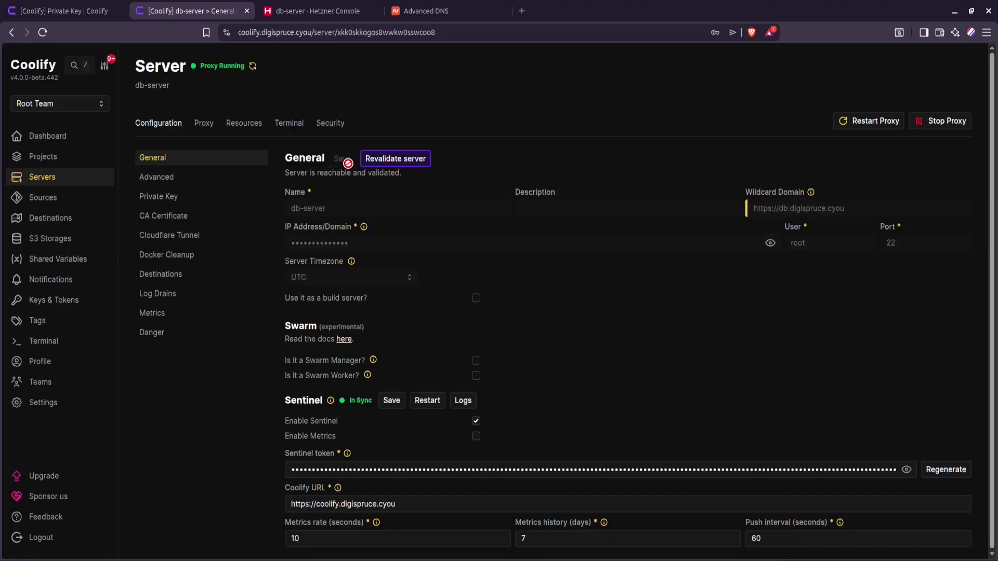
{"action": "left_click", "coordinate": [869, 126]}
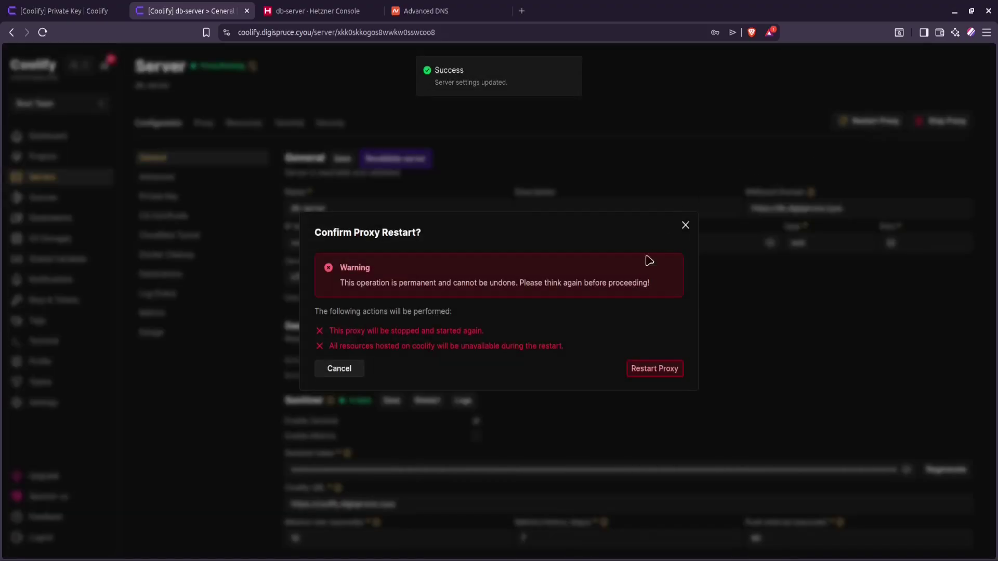
{"action": "left_click", "coordinate": [658, 369]}
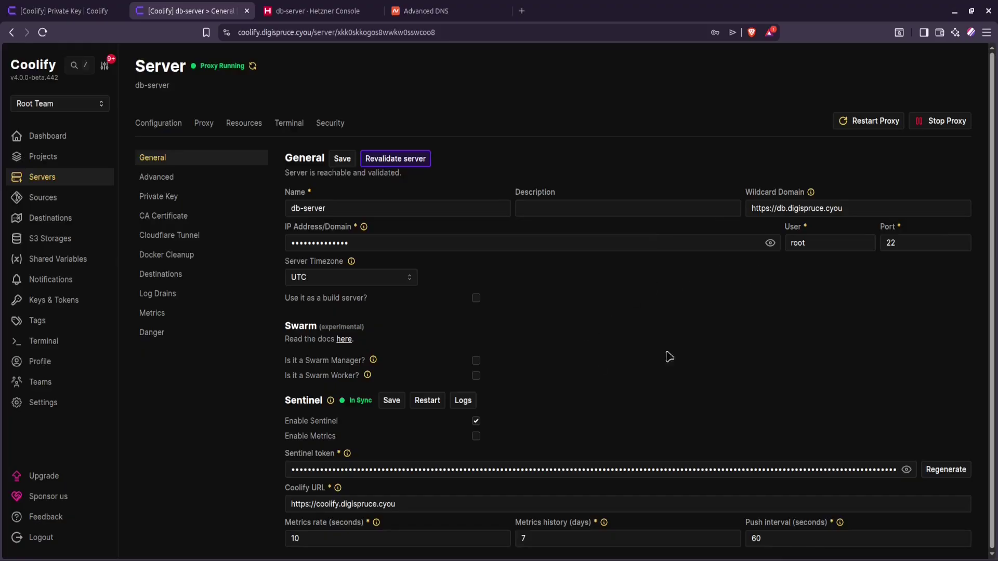
{"action": "left_click", "coordinate": [779, 208]}
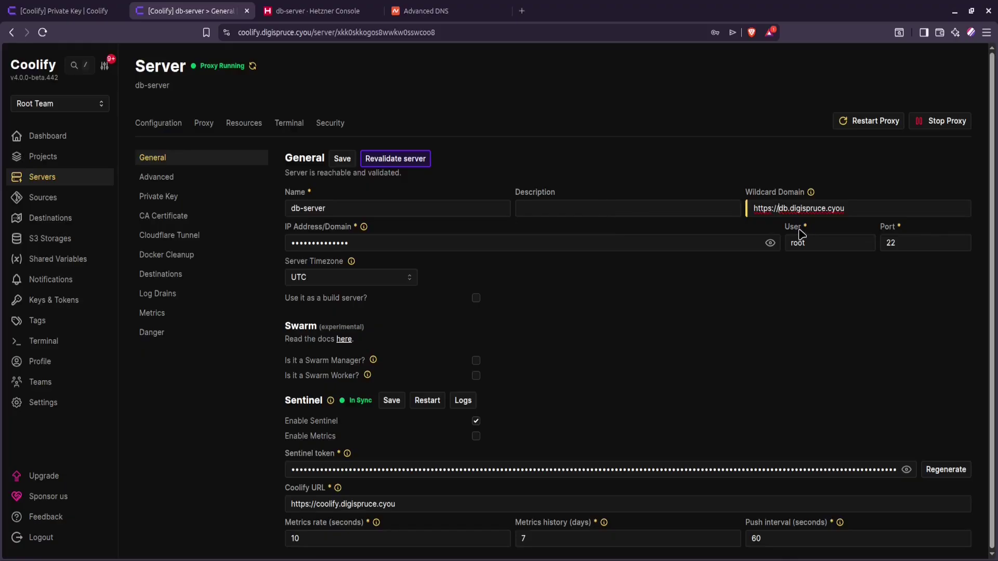
{"action": "double_click", "coordinate": [781, 208]}
{"action": "left_click", "coordinate": [777, 208]}
Step: Switch to Namecheap's Advanced DNS page for digispruce.cyou and add another A Record with host *.db
{"action": "left_click", "coordinate": [440, 12]}
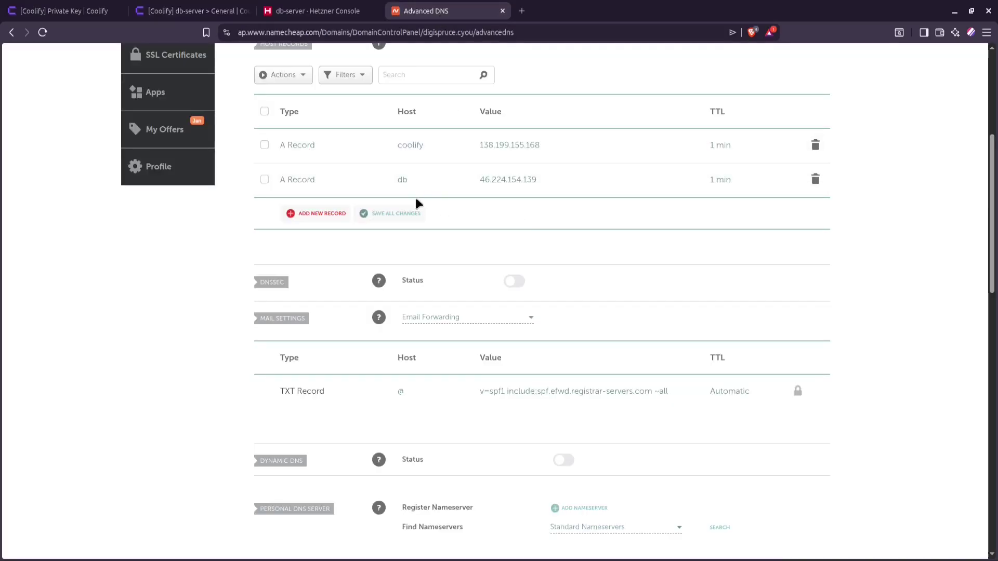
{"action": "left_click", "coordinate": [318, 219]}
{"action": "left_click", "coordinate": [321, 223]}
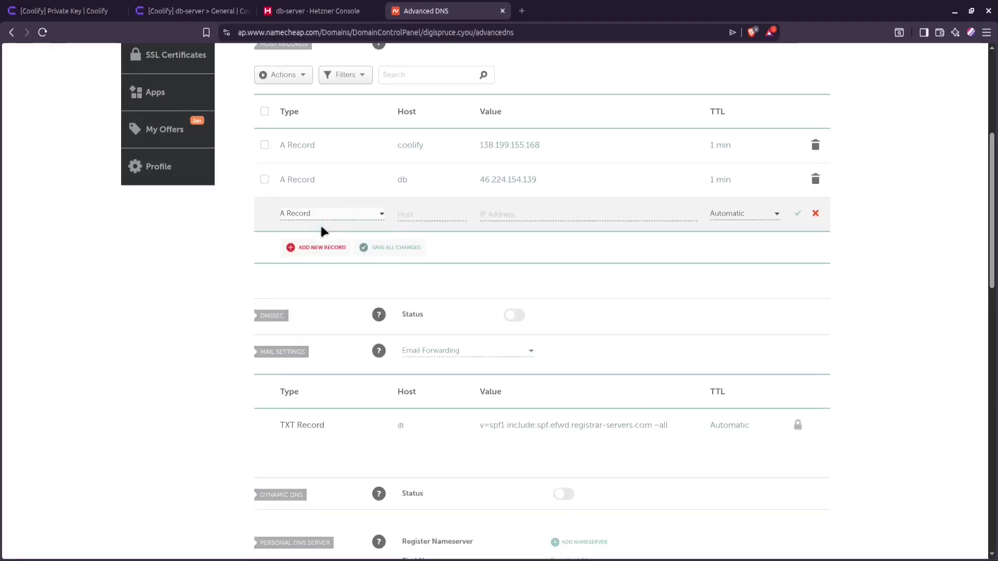
{"action": "left_click", "coordinate": [428, 212]}
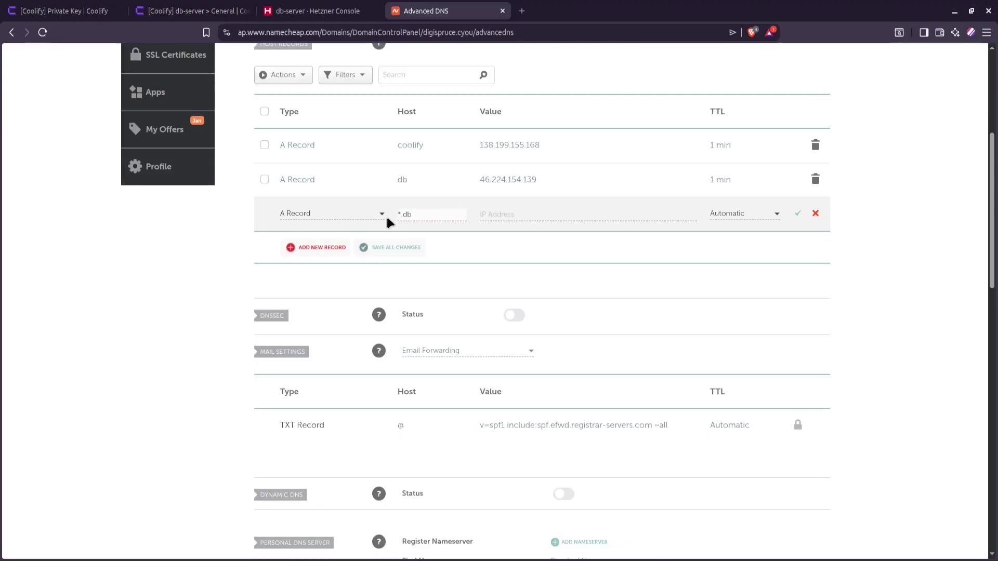
{"action": "left_click_drag", "start_coordinate": [398, 215], "coordinate": [402, 218]}
{"action": "left_click", "coordinate": [412, 216]}
Step: Copy the db record's IP 46.224.154.139 into the *.db record, set its TTL to 1 min and save the open records
{"action": "left_click", "coordinate": [511, 214]}
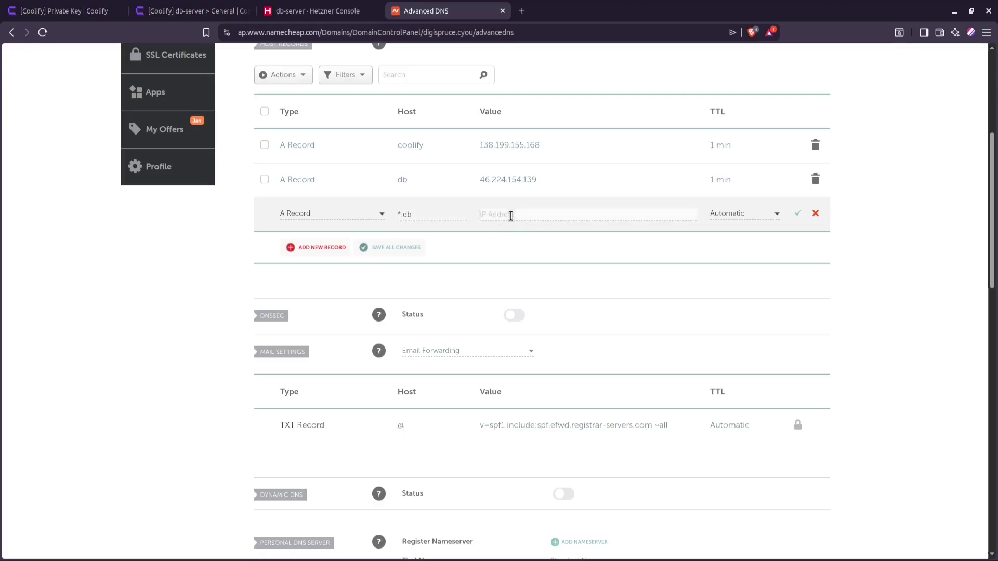
{"action": "double_click", "coordinate": [541, 179]}
{"action": "right_click", "coordinate": [541, 180]}
{"action": "left_click", "coordinate": [542, 237]}
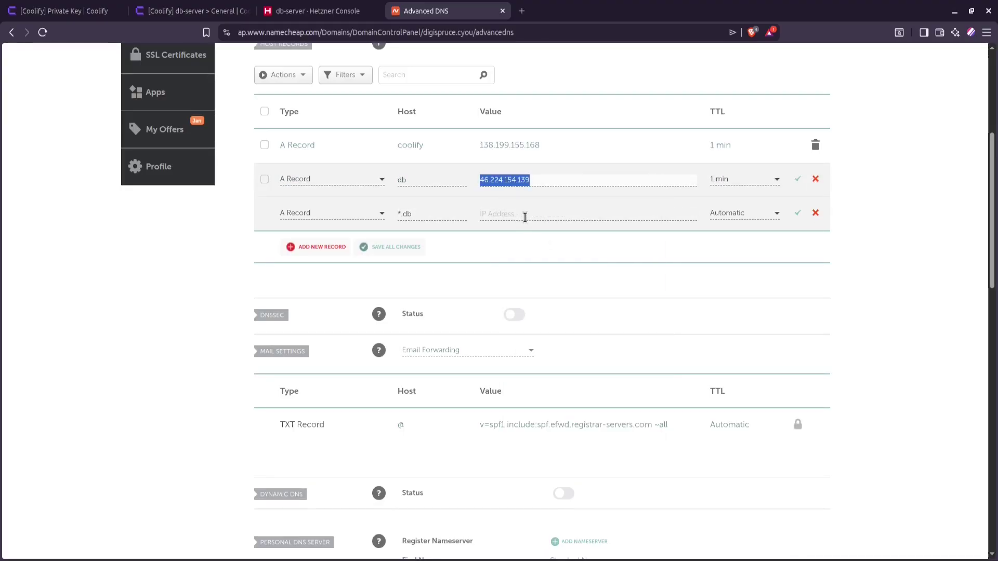
{"action": "left_click", "coordinate": [525, 217]}
{"action": "key", "text": "ctrl+v"}
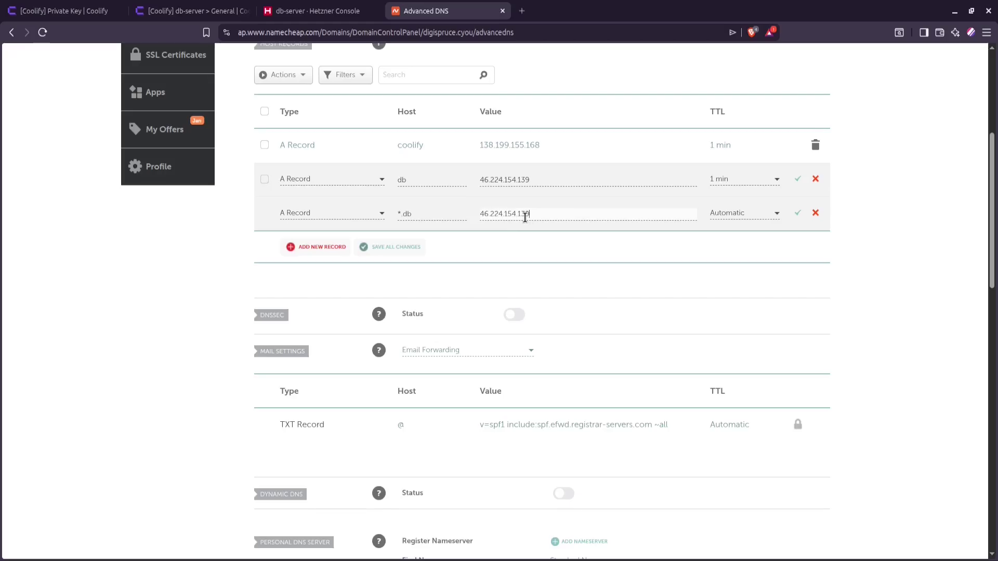
{"action": "left_click", "coordinate": [769, 217]}
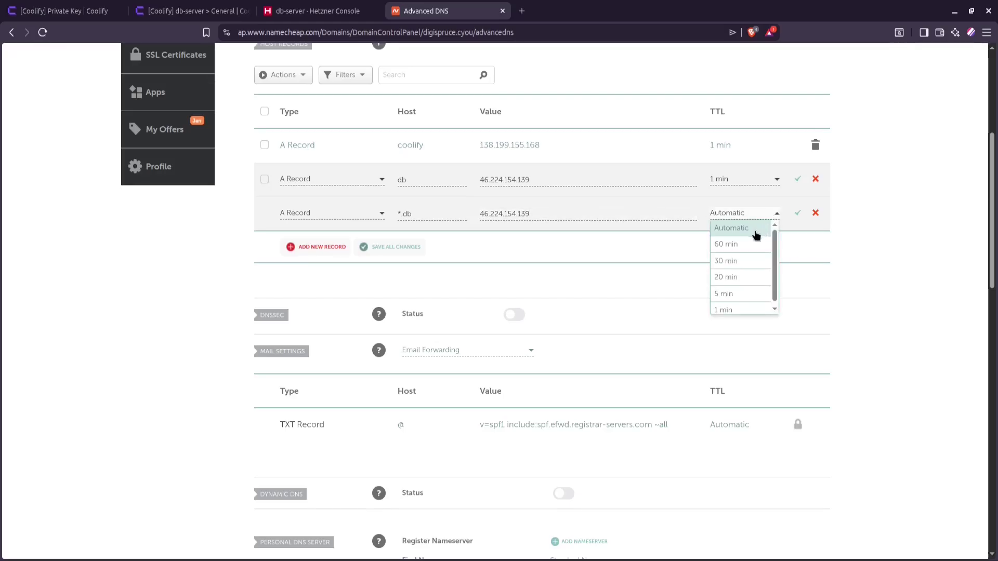
{"action": "left_click", "coordinate": [741, 312]}
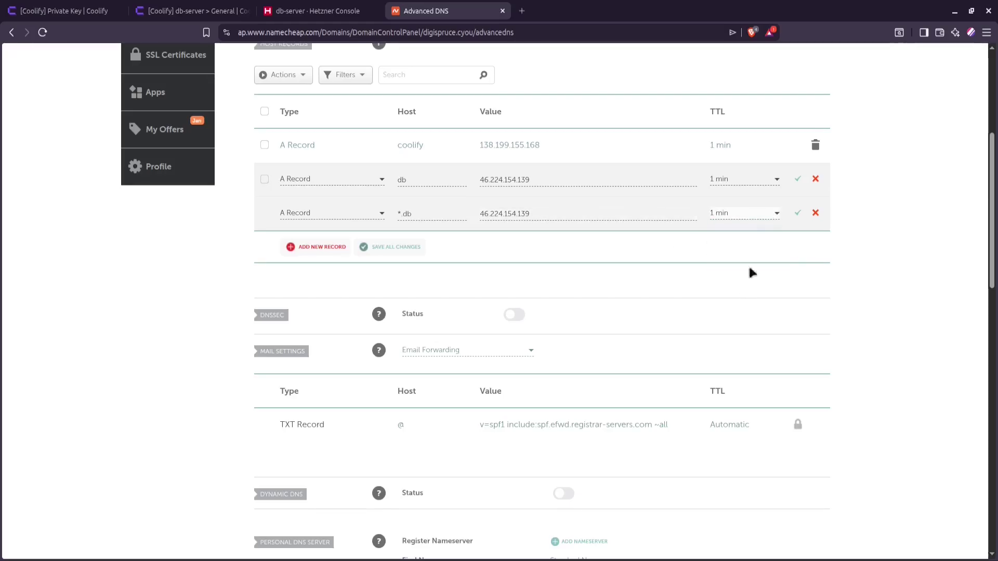
{"action": "left_click", "coordinate": [798, 213]}
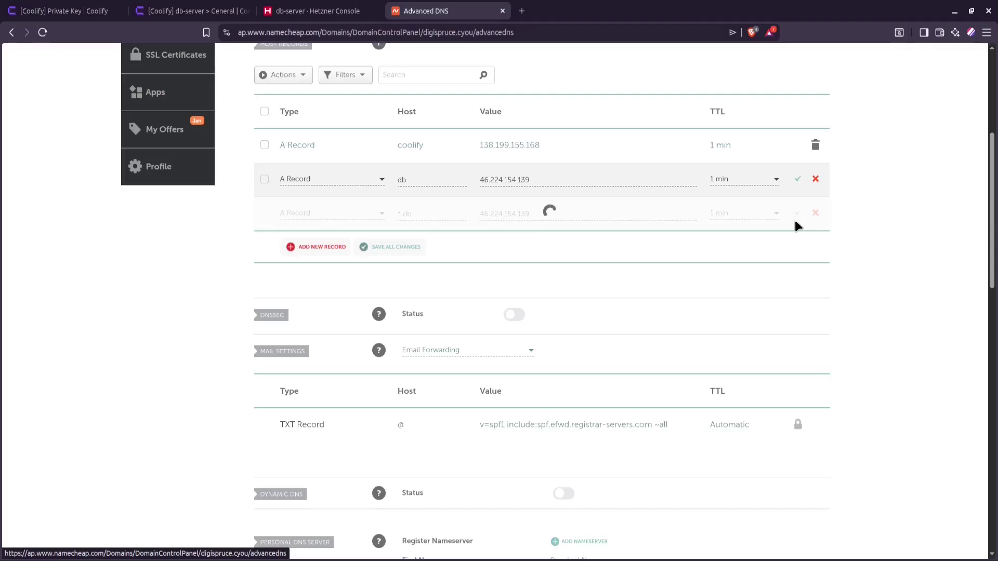
{"action": "left_click", "coordinate": [797, 181]}
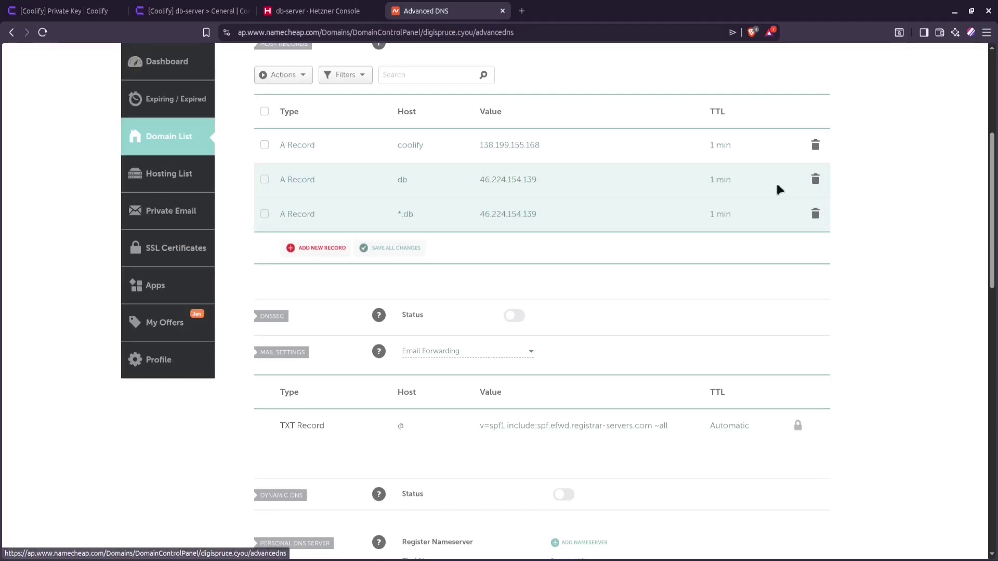
Step: Return to Coolify and add a Supabase service to My first project, with db-server as its server
{"action": "left_click", "coordinate": [204, 13]}
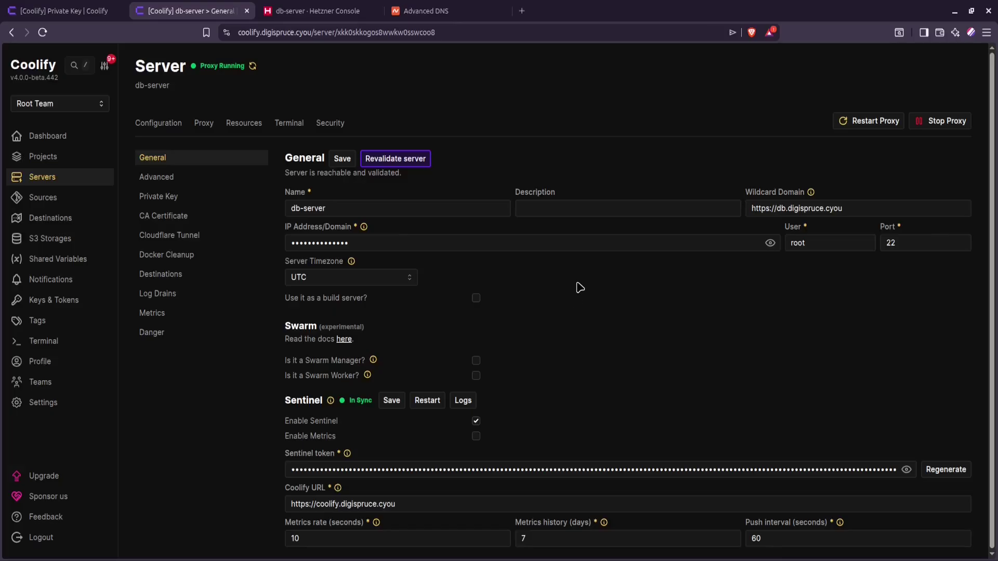
{"action": "left_click", "coordinate": [49, 161]}
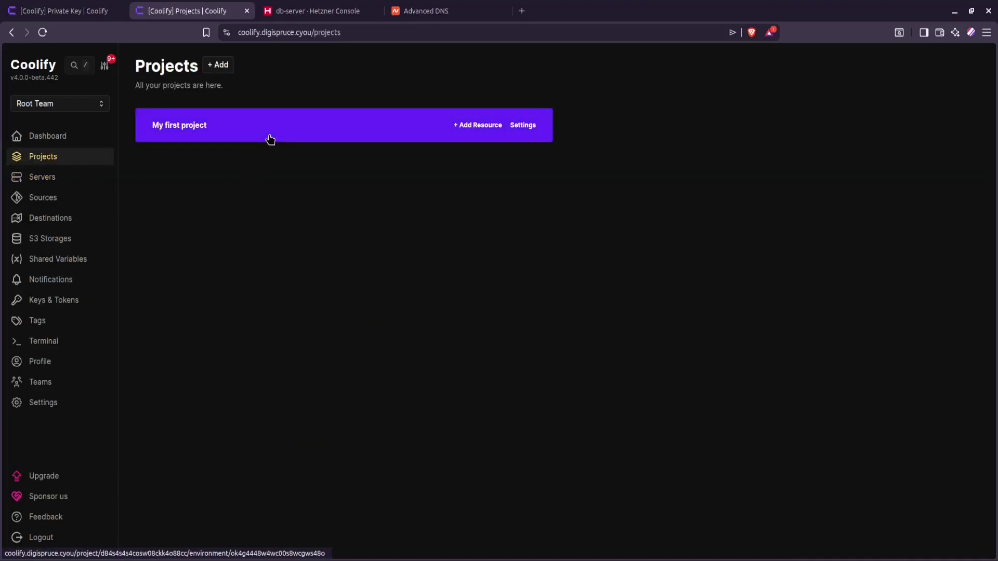
{"action": "left_click", "coordinate": [278, 127]}
{"action": "left_click", "coordinate": [501, 136]}
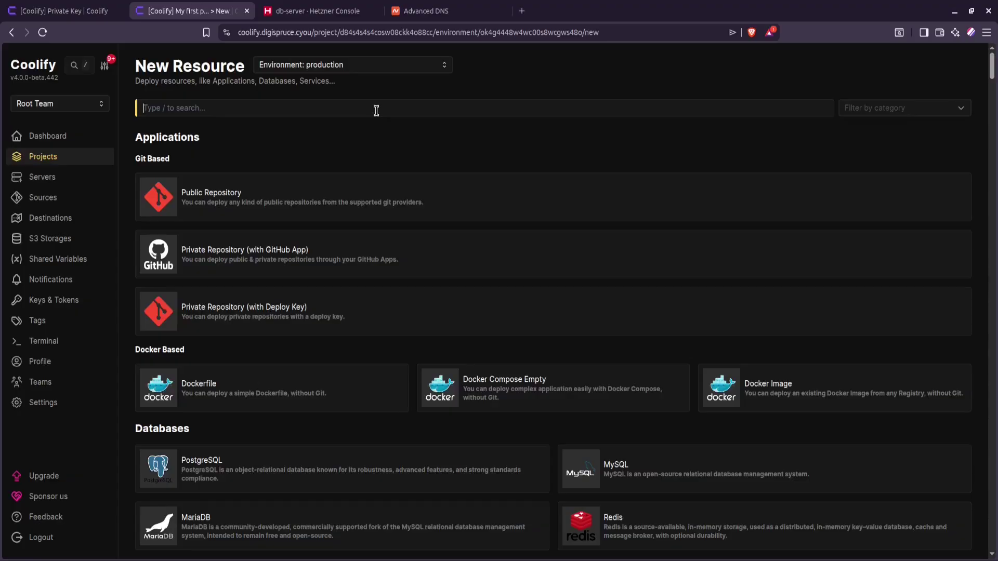
{"action": "type", "text": "supab"}
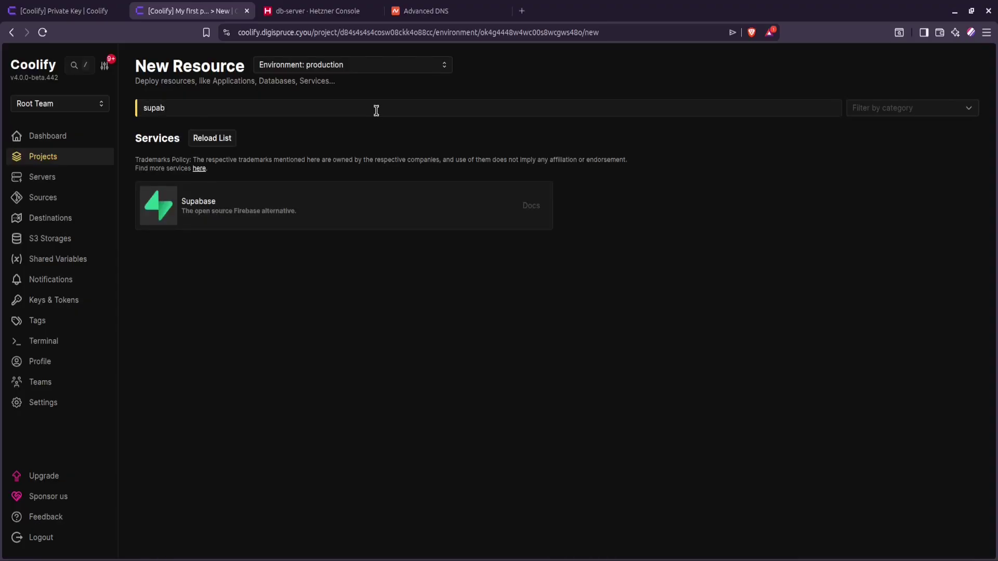
{"action": "left_click", "coordinate": [387, 206]}
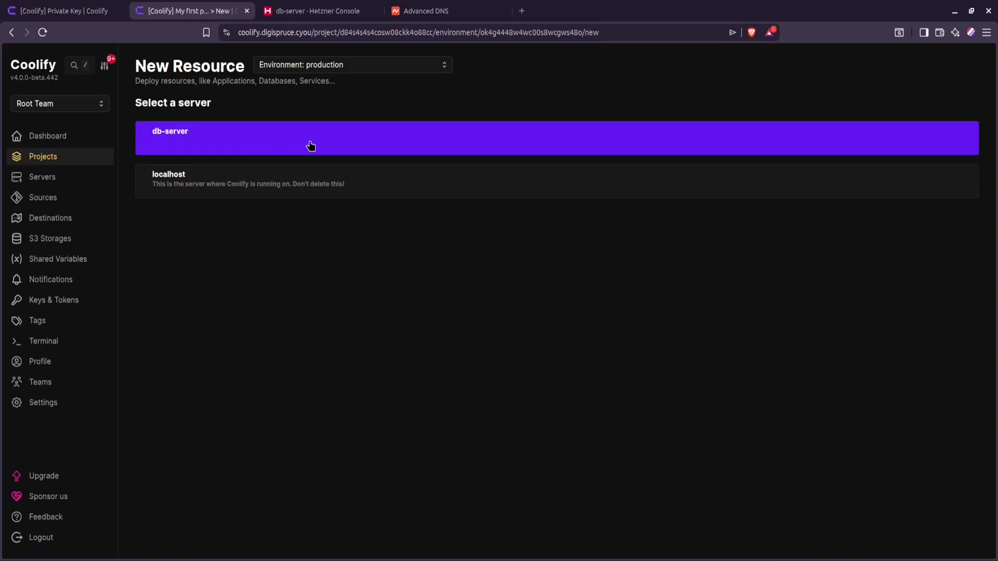
{"action": "left_click", "coordinate": [313, 146]}
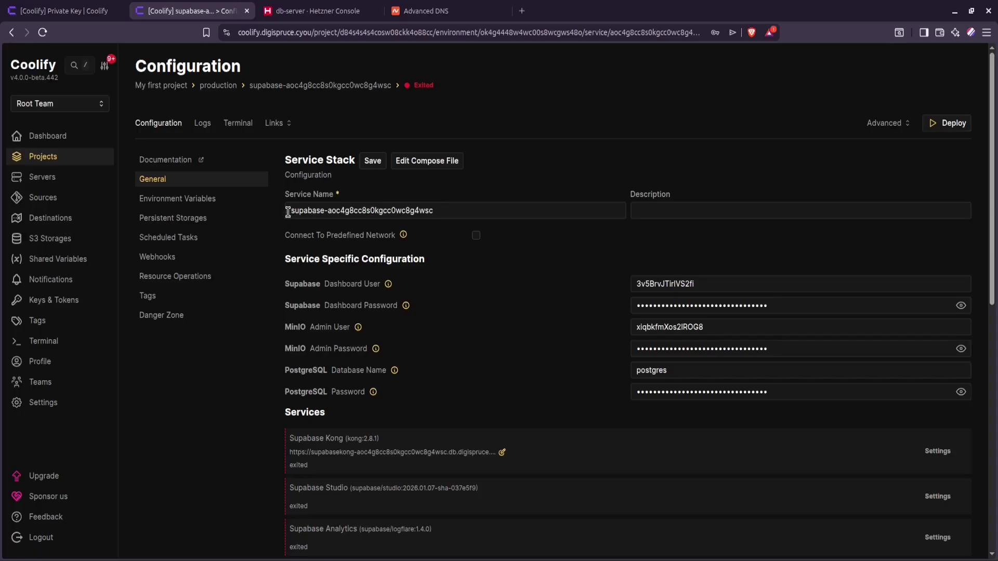
{"action": "left_click_drag", "start_coordinate": [288, 212], "coordinate": [439, 212]}
{"action": "scroll", "coordinate": [418, 390], "scroll_direction": "down", "scroll_amount": 2}
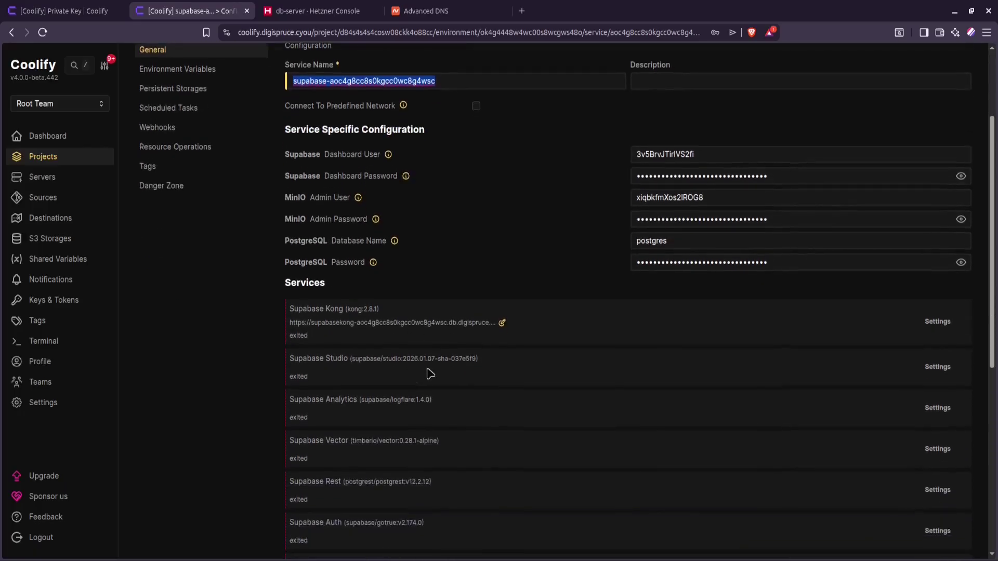
{"action": "left_click", "coordinate": [501, 324]}
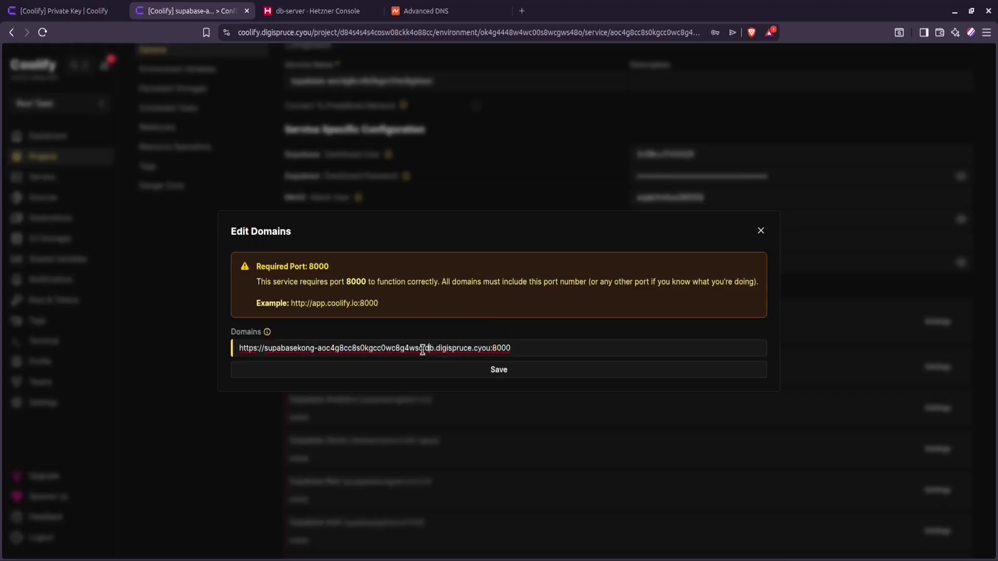
{"action": "left_click_drag", "start_coordinate": [422, 349], "coordinate": [265, 348]}
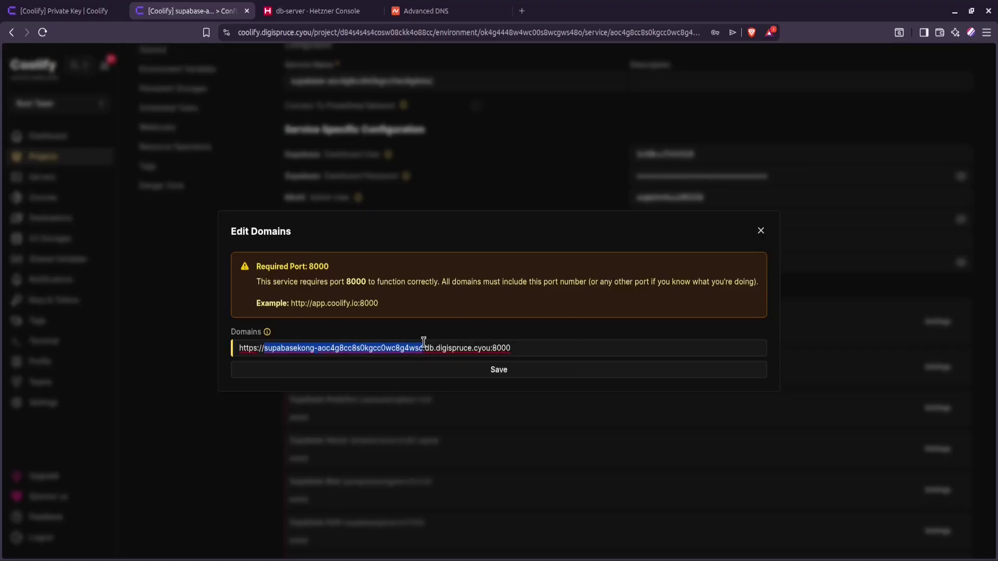
{"action": "left_click", "coordinate": [423, 343]}
{"action": "left_click_drag", "start_coordinate": [423, 348], "coordinate": [263, 348]}
{"action": "key", "text": "BackSpace"}
{"action": "type", "text": "supabase"}
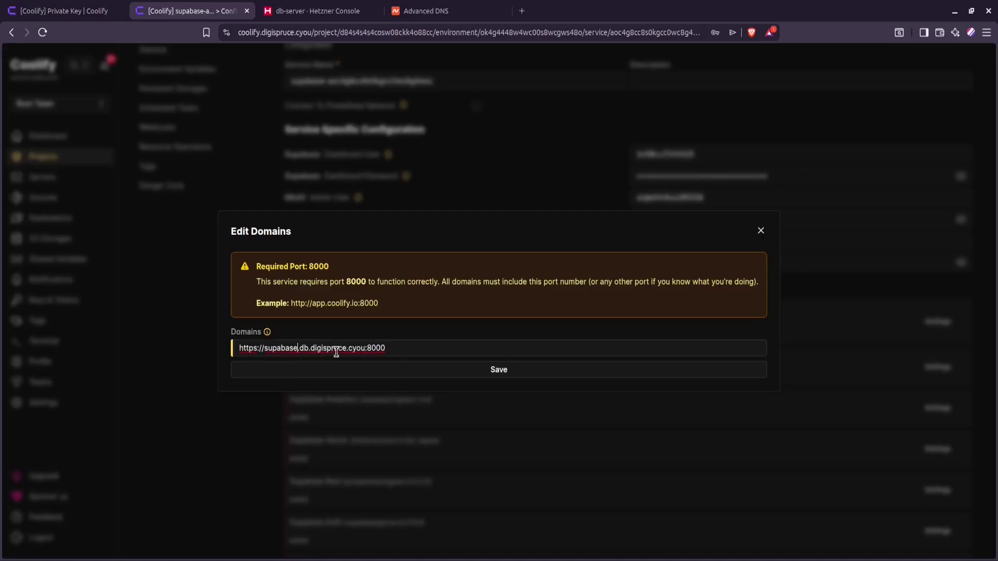
{"action": "double_click", "coordinate": [392, 349]}
{"action": "left_click_drag", "start_coordinate": [366, 348], "coordinate": [333, 348]}
{"action": "left_click", "coordinate": [365, 348]}
{"action": "left_click_drag", "start_coordinate": [366, 348], "coordinate": [235, 348]}
{"action": "left_click", "coordinate": [362, 348]}
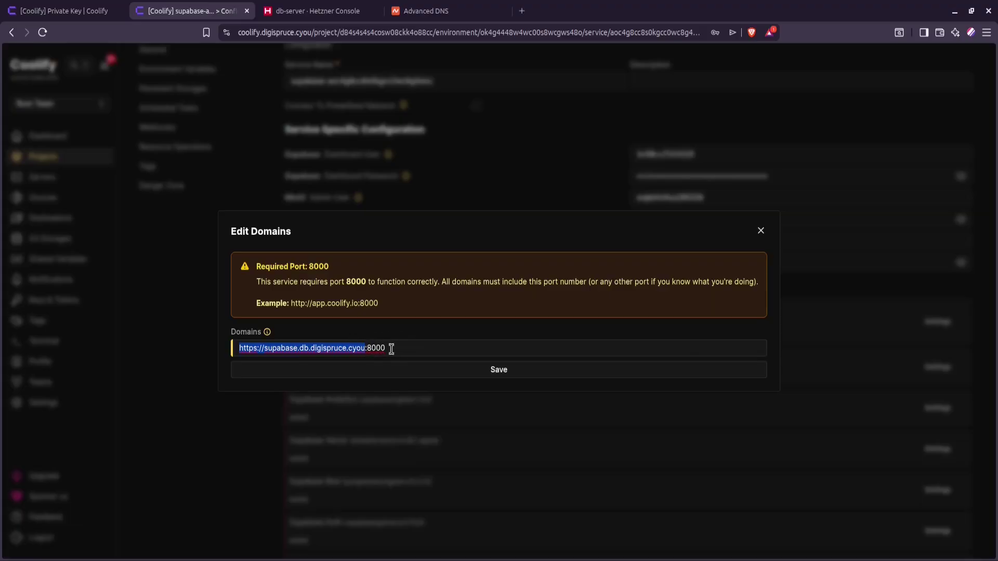
{"action": "key", "text": "Return"}
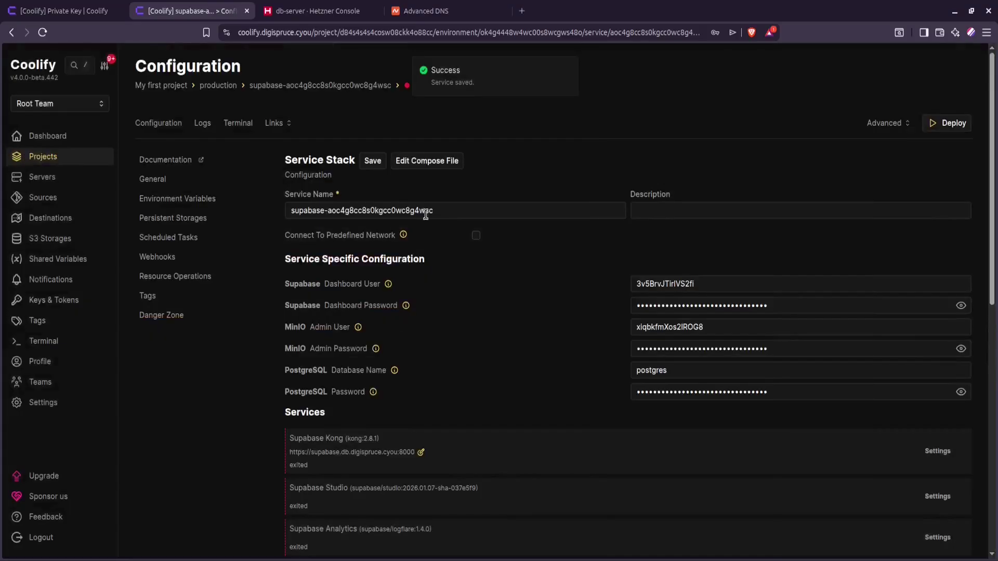
Step: Rename the service stack to supabase, save it, and deploy it, closing the startup log once the containers have started
{"action": "left_click_drag", "start_coordinate": [441, 214], "coordinate": [328, 210]}
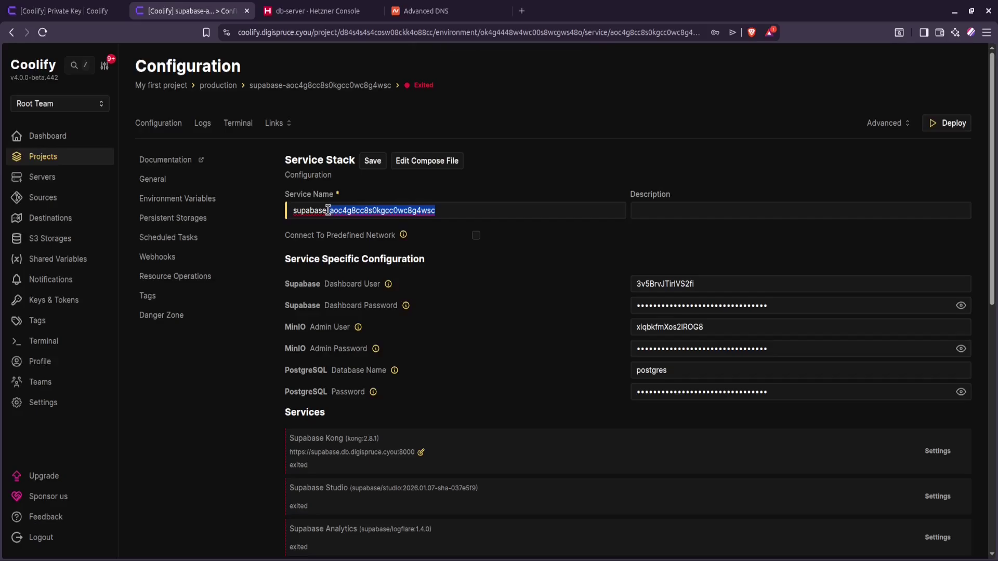
{"action": "key", "text": "BackSpace"}
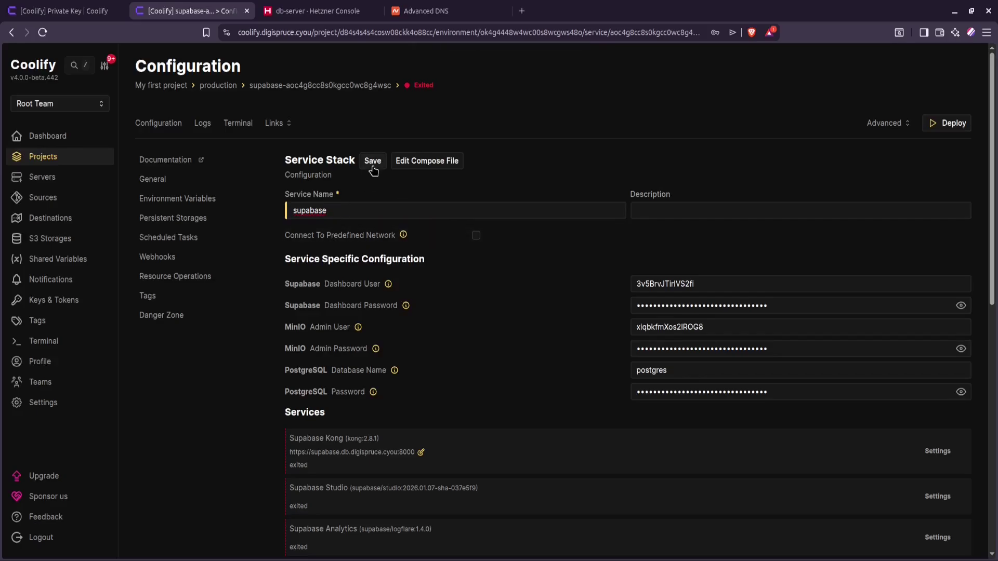
{"action": "left_click", "coordinate": [373, 162]}
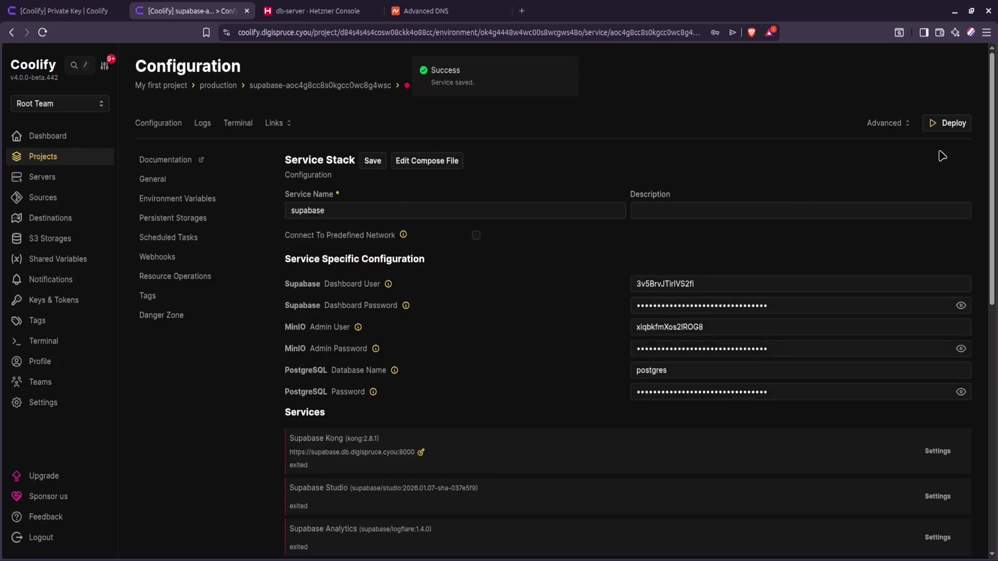
{"action": "left_click", "coordinate": [953, 127]}
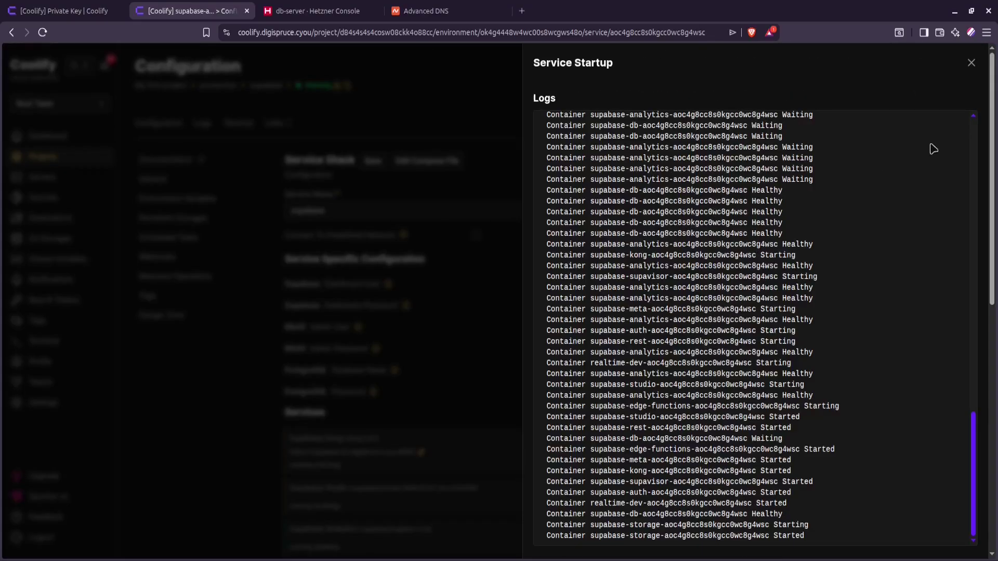
{"action": "left_click", "coordinate": [972, 64]}
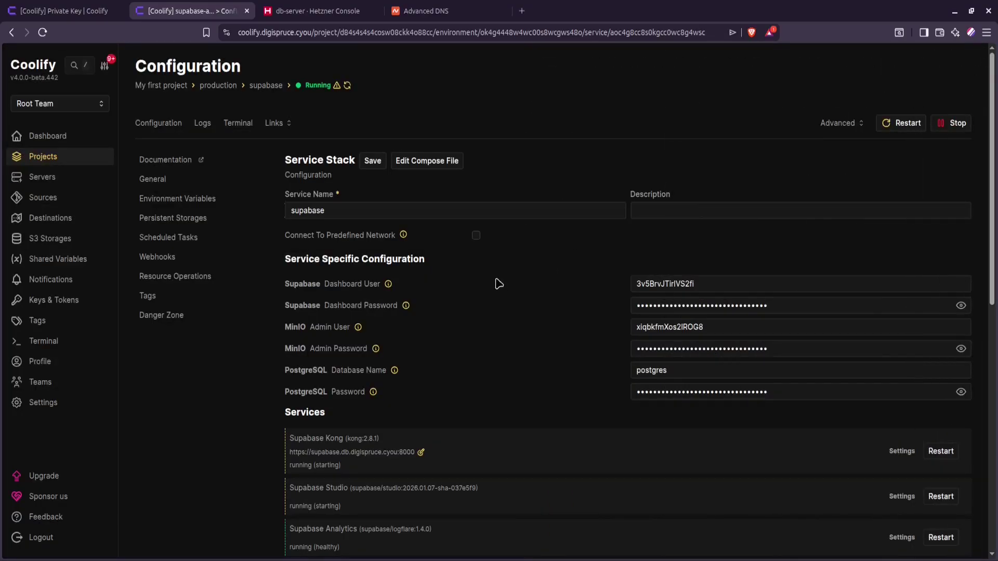
{"action": "scroll", "coordinate": [483, 281], "scroll_direction": "down", "scroll_amount": 2}
{"action": "left_click", "coordinate": [422, 325]}
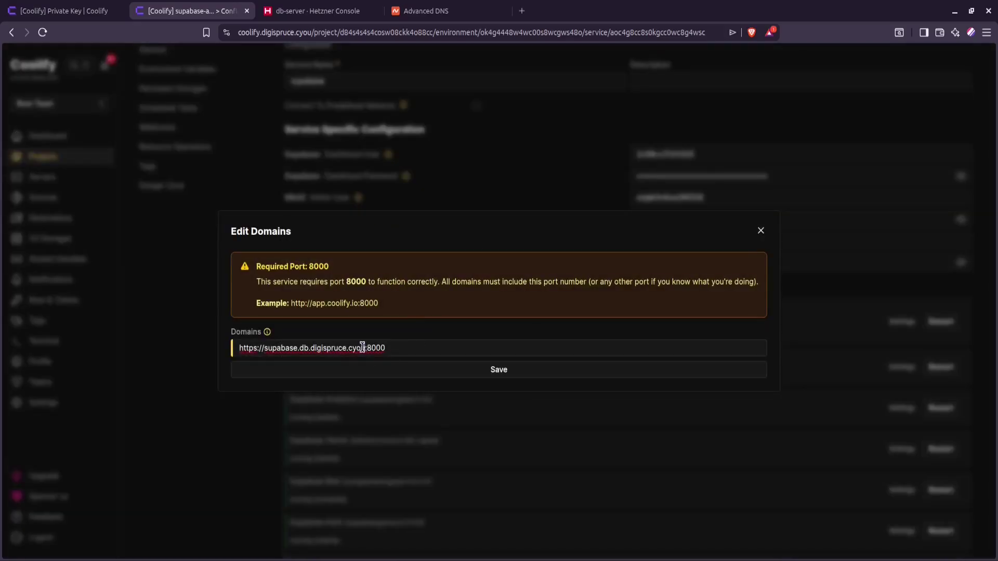
{"action": "left_click_drag", "start_coordinate": [363, 347], "coordinate": [237, 347]}
{"action": "right_click", "coordinate": [258, 347]}
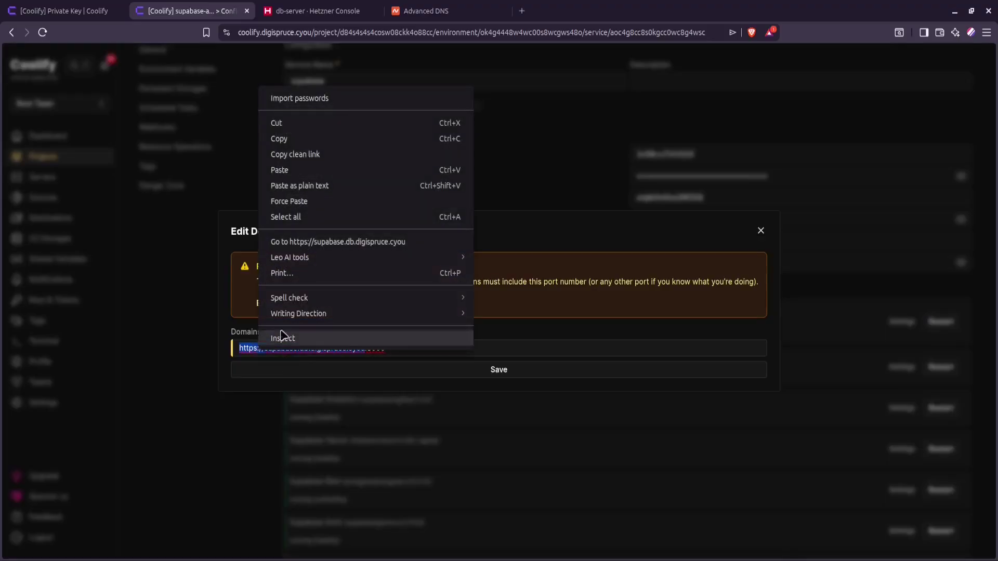
{"action": "left_click", "coordinate": [303, 139]}
{"action": "left_click", "coordinate": [522, 11]}
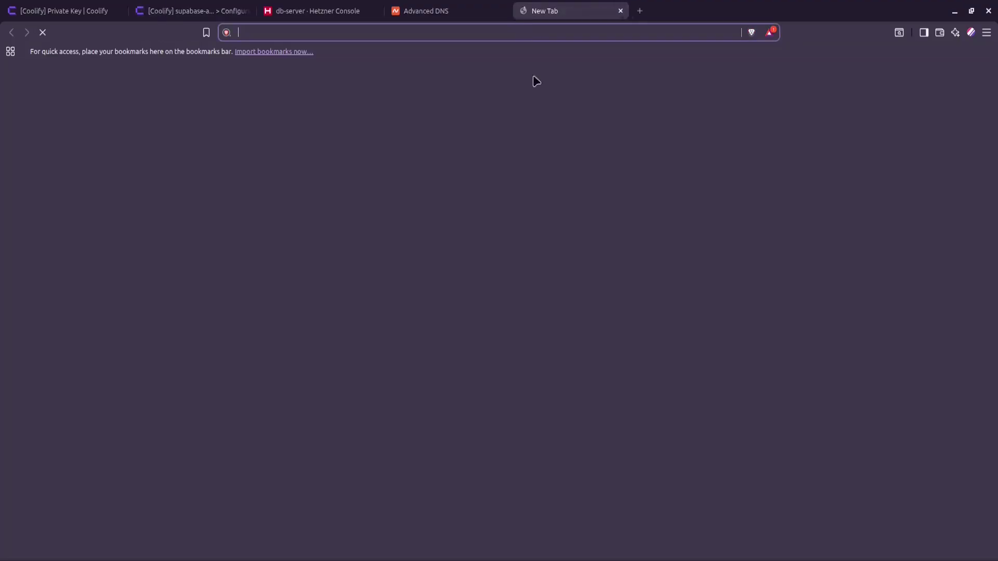
{"action": "key", "text": "ctrl+v"}
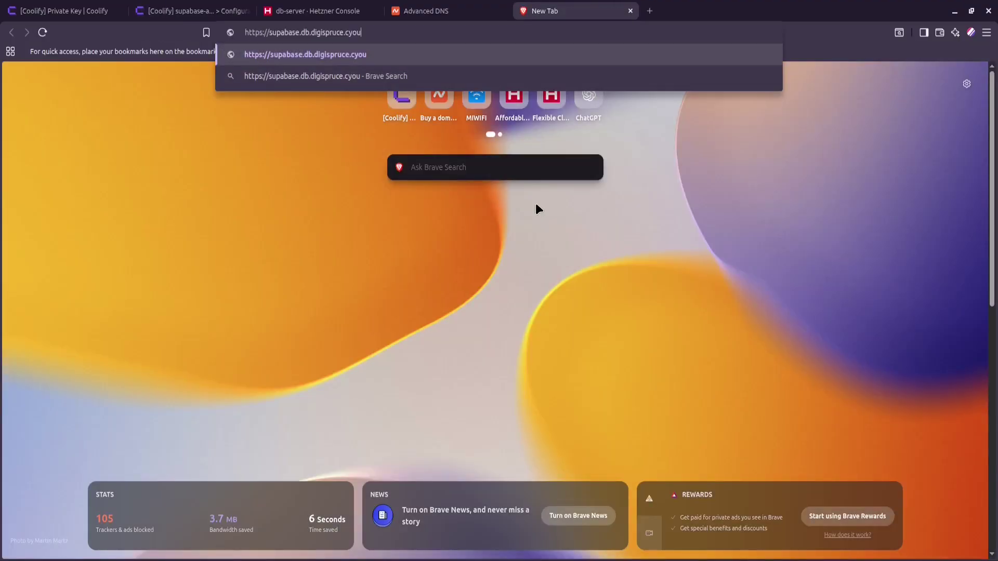
{"action": "key", "text": "Return"}
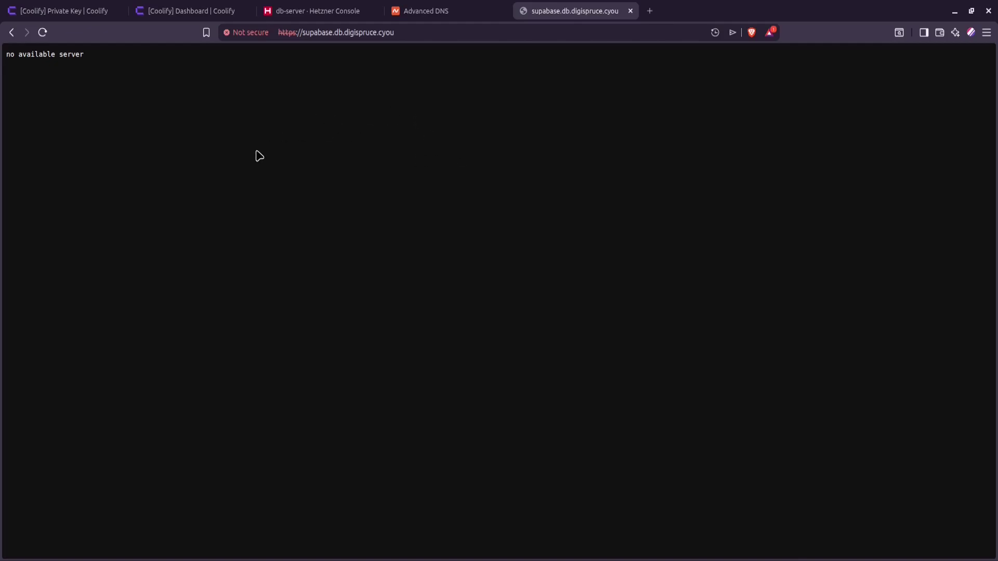
Step: Open db-server's proxy logs in Coolify, refresh them and turn on log streaming
{"action": "left_click", "coordinate": [217, 11]}
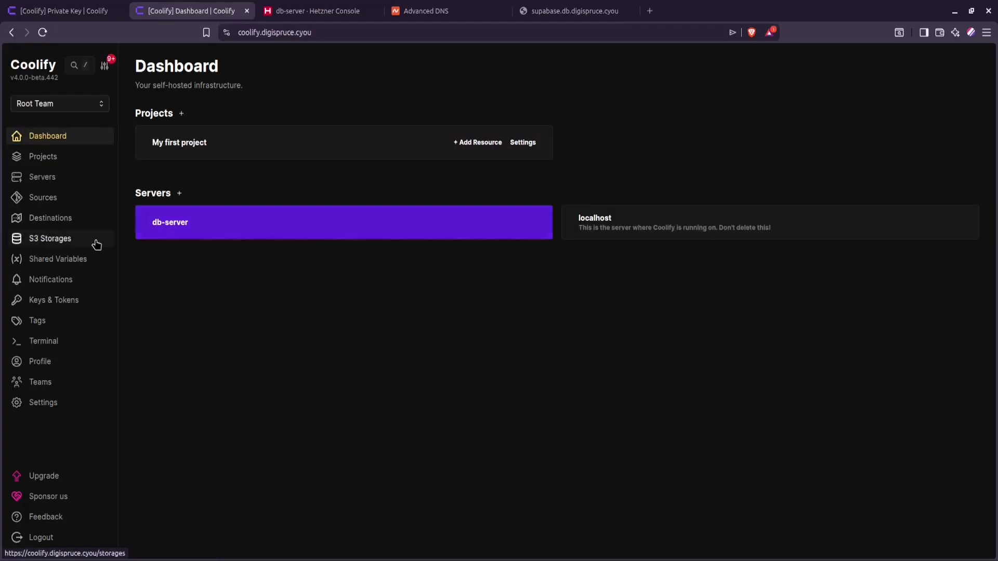
{"action": "left_click", "coordinate": [68, 181]}
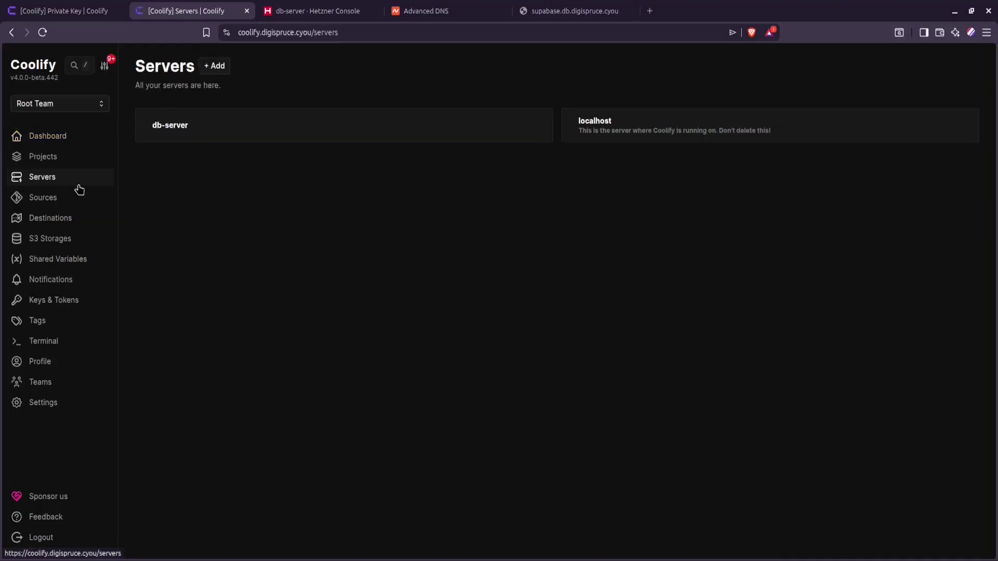
{"action": "left_click", "coordinate": [246, 135]}
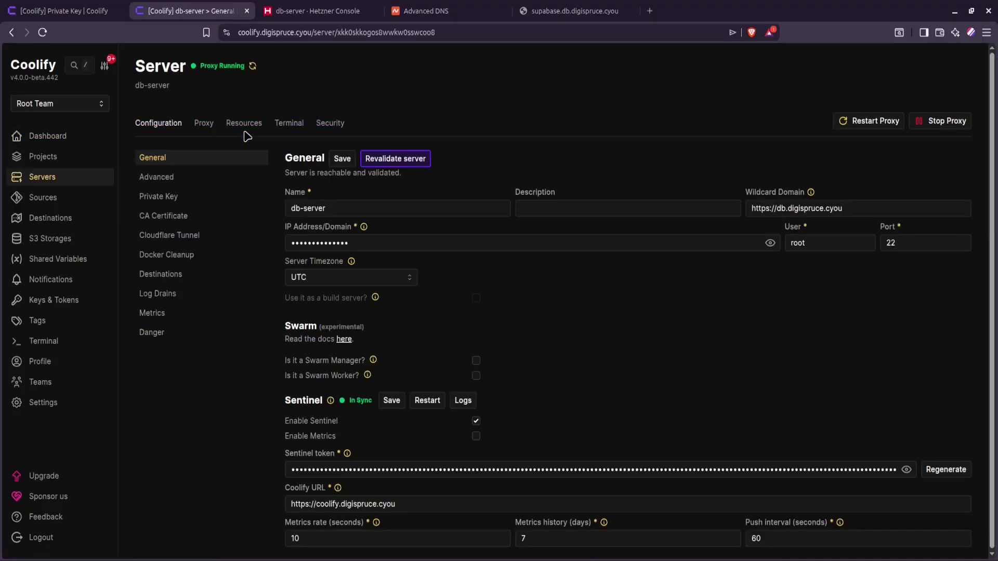
{"action": "left_click", "coordinate": [208, 125]}
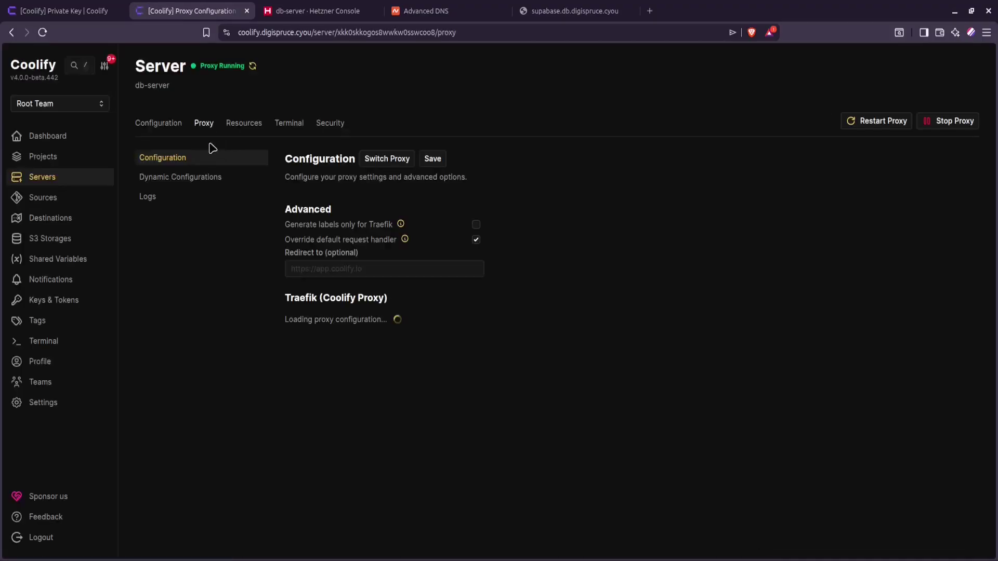
{"action": "left_click", "coordinate": [184, 201]}
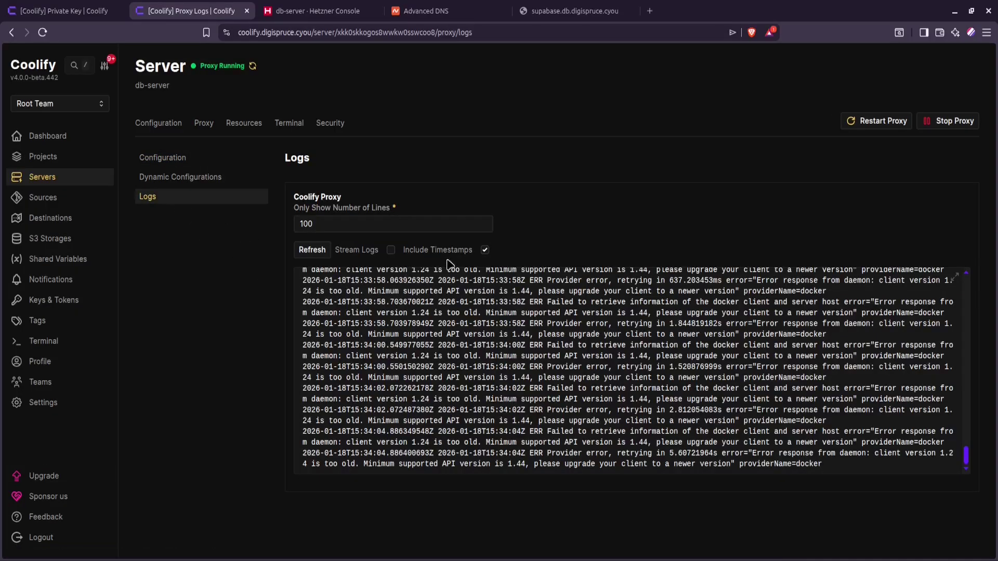
{"action": "left_click", "coordinate": [312, 249]}
{"action": "left_click", "coordinate": [390, 250]}
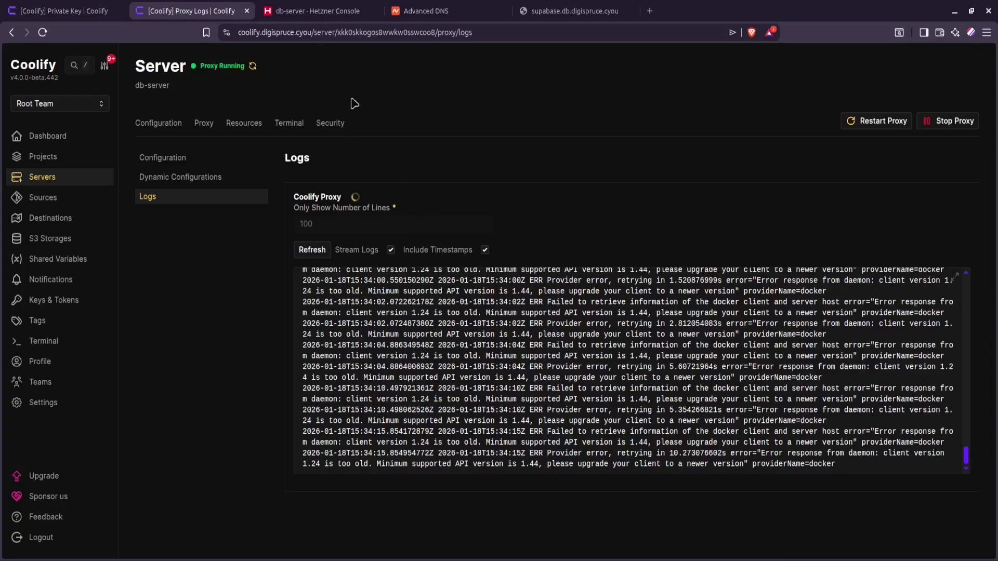
Step: Copy db-server's IPv4 address from the Hetzner Console and connect to it over SSH as root in a new terminal with a cleared screen
{"action": "left_click", "coordinate": [329, 11]}
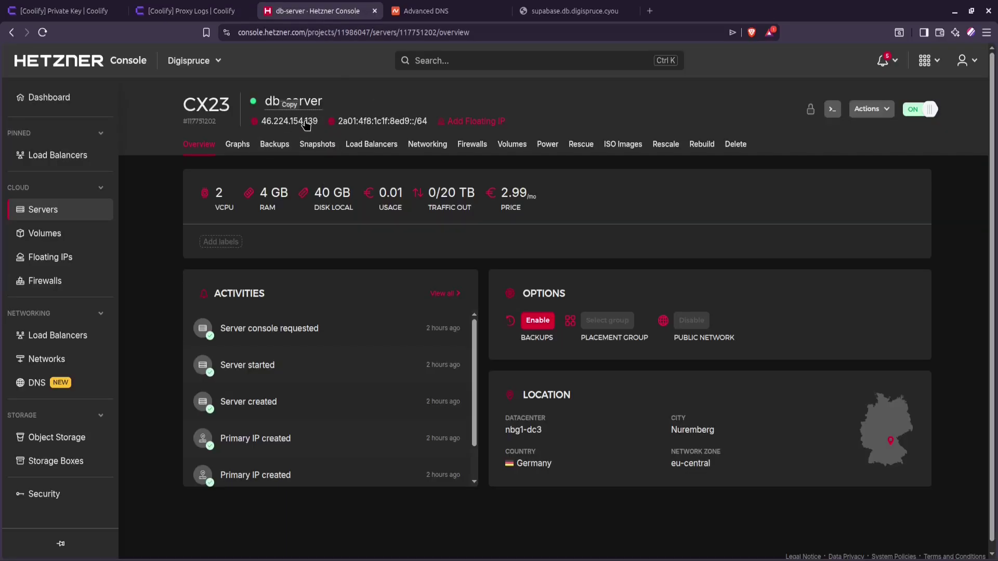
{"action": "left_click", "coordinate": [200, 8]}
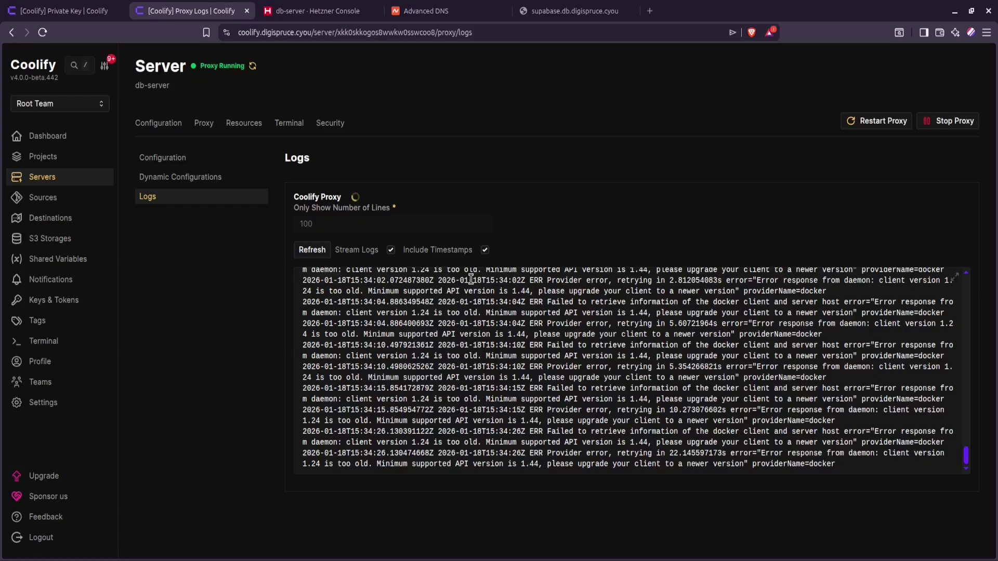
{"action": "key", "text": "ctrl+alt+t"}
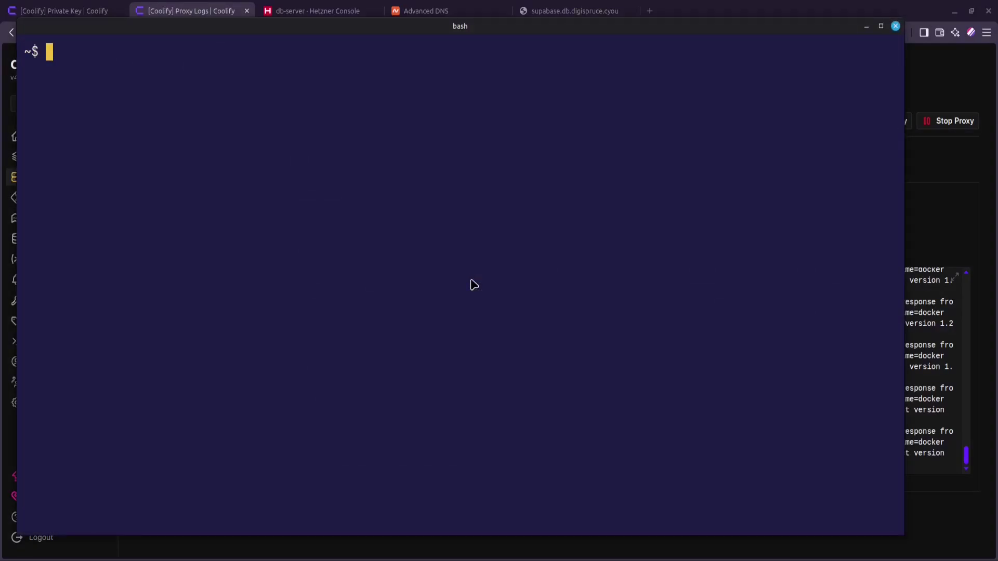
{"action": "type", "text": "ssh root@"}
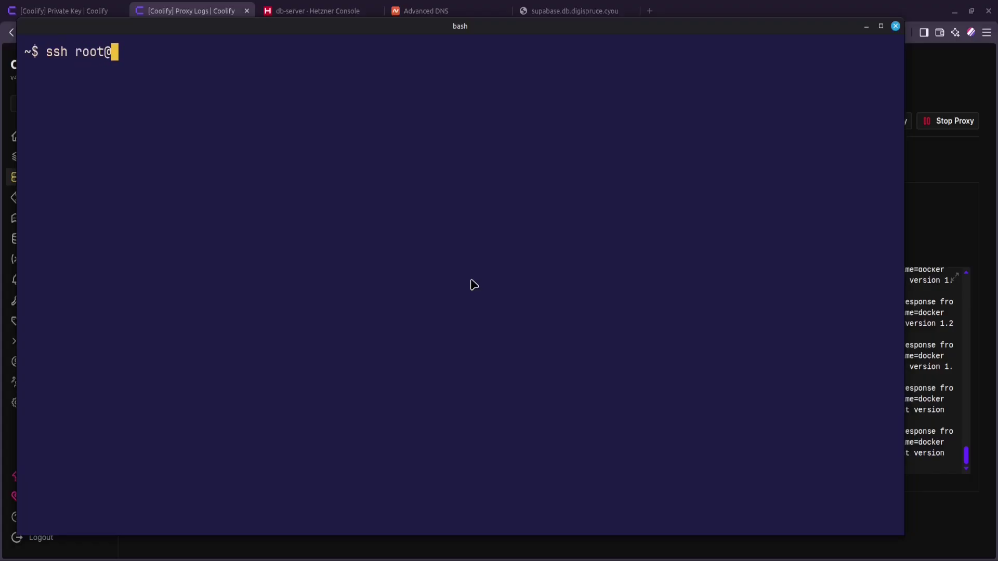
{"action": "key", "text": "ctrl+shift+v"}
{"action": "key", "text": "Return"}
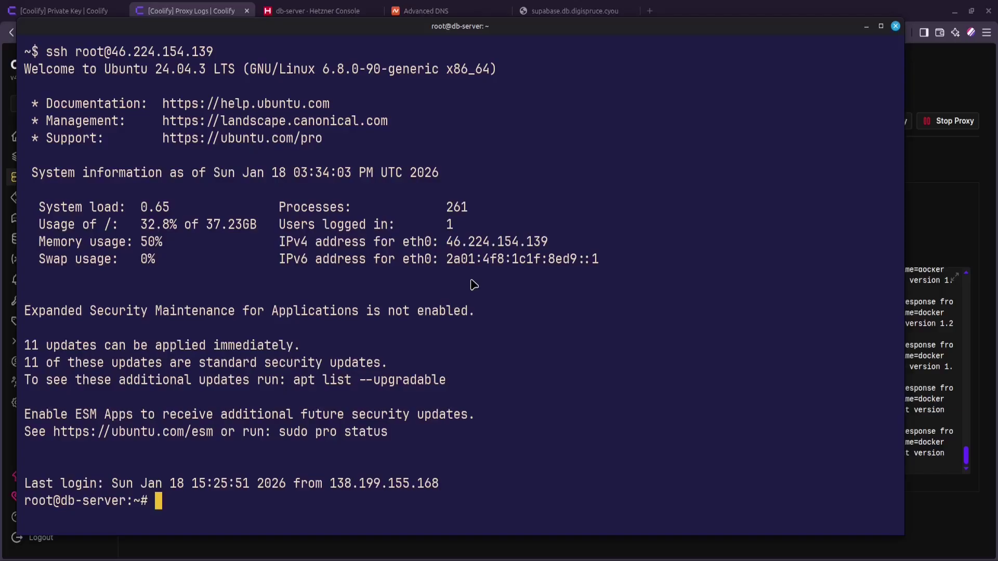
{"action": "key", "text": "ctrl+l"}
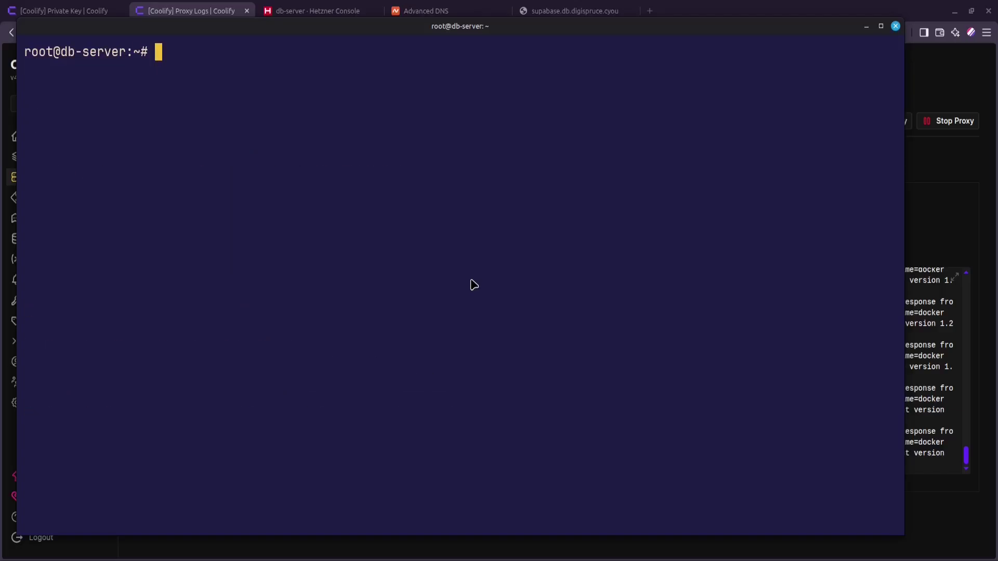
Step: Open /etc/docker/daemon.json in nano on db-server
{"action": "type", "text": "nano /etc/"}
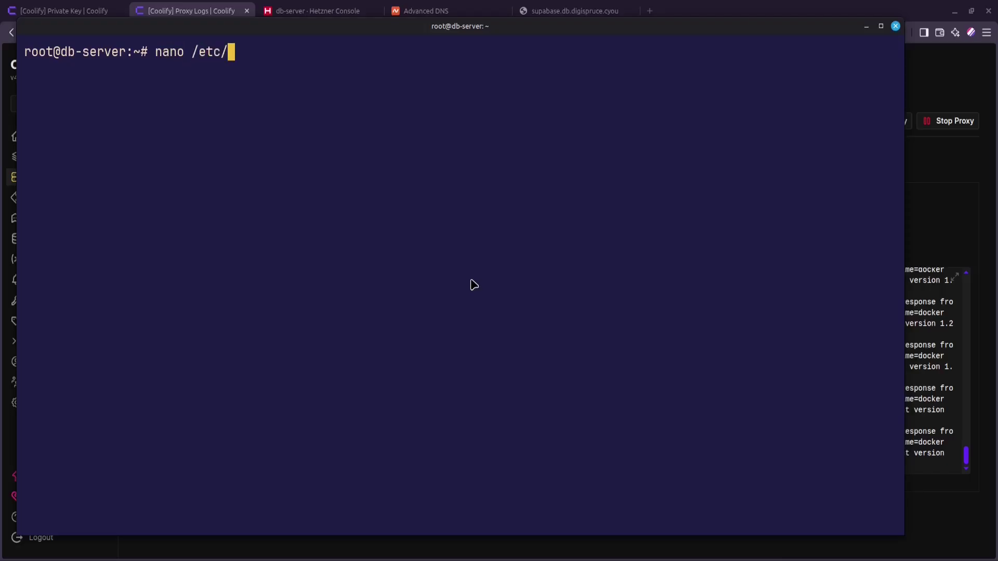
{"action": "type", "text": "docker/"}
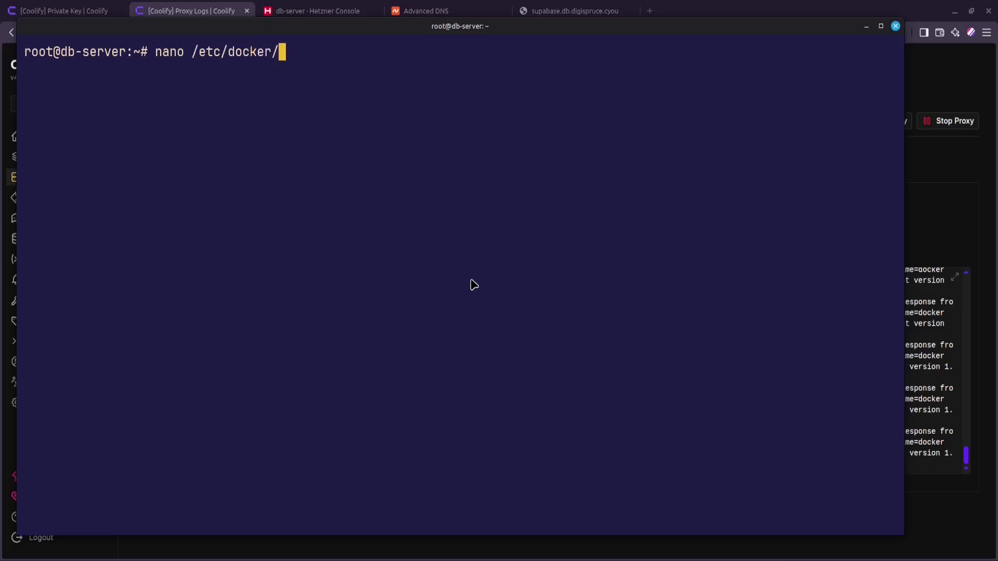
{"action": "type", "text": "da"}
{"action": "key", "text": "Tab"}
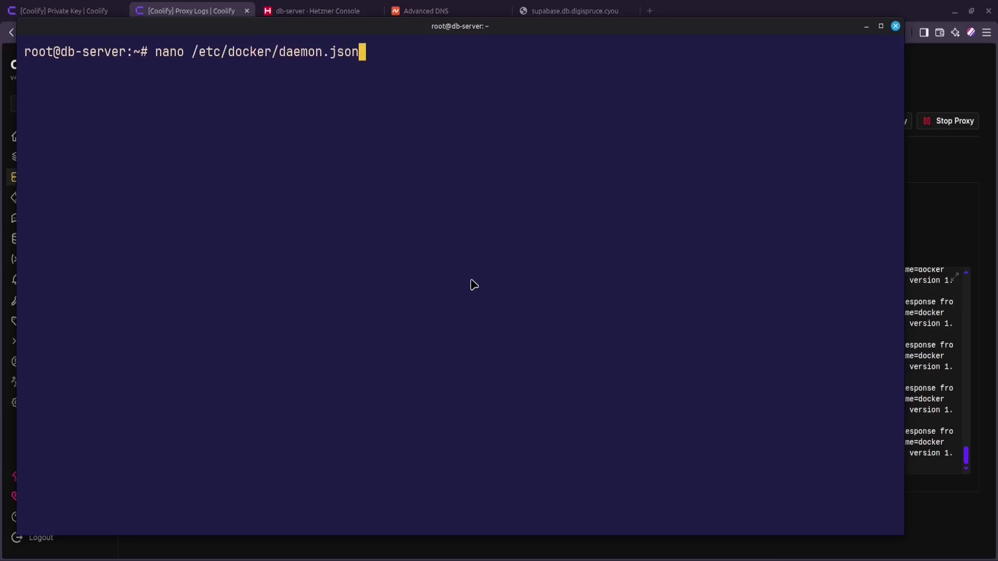
{"action": "key", "text": "Return"}
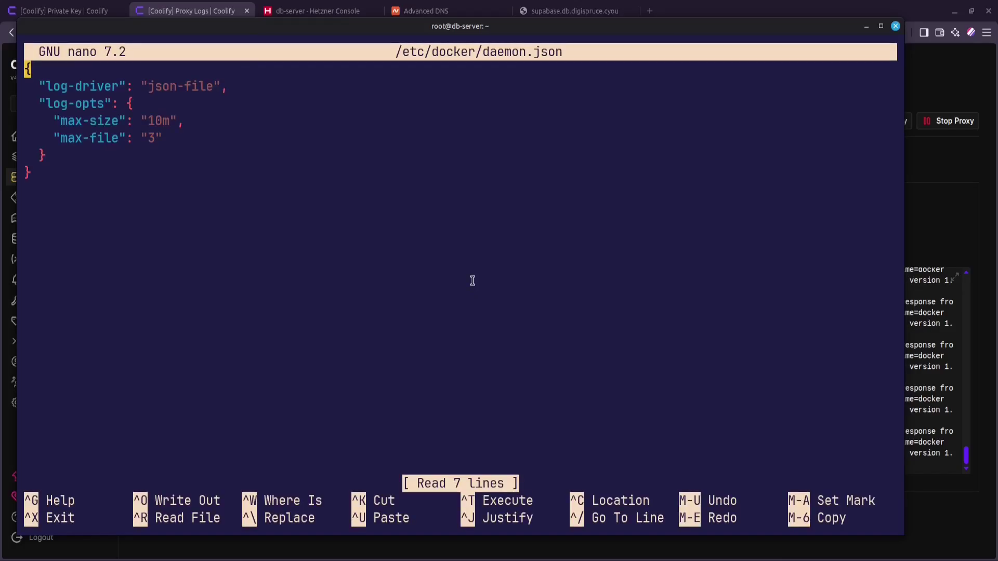
Step: Add a comma after the log-opts block and insert the line "min-api-version": "1.24" below it
{"action": "key", "text": "Right"}
{"action": "key", "text": "Down"}
{"action": "key", "text": "Down"}
{"action": "key", "text": "Down"}
{"action": "key", "text": "Down"}
{"action": "key", "text": "Down"}
{"action": "key", "text": "Down"}
{"action": "key", "text": "Down"}
{"action": "key", "text": "Up"}
{"action": "key", "text": "Up"}
{"action": "key", "text": "Right"}
{"action": "key", "text": "Right"}
{"action": "key", "text": "Right"}
{"action": "type", "text": ","}
{"action": "key", "text": "Return"}
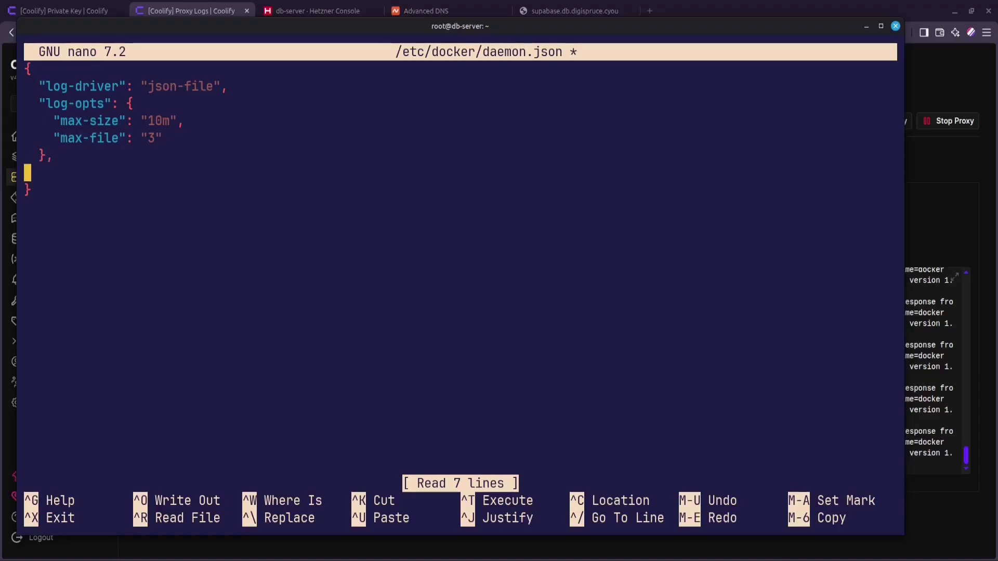
{"action": "key", "text": "ctrl+shift+v"}
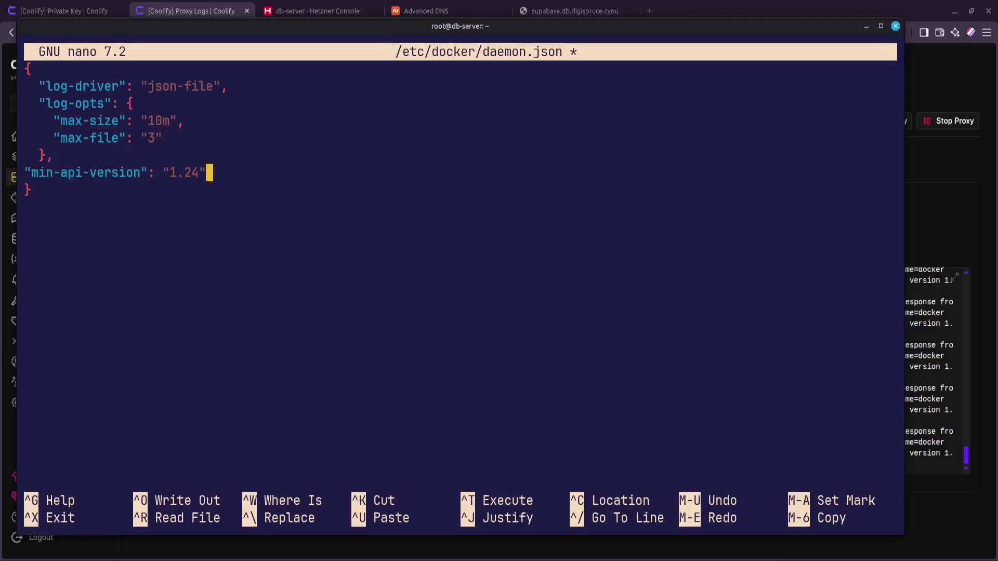
Step: Indent the min-api-version line to match the other top-level keys and save daemon.json
{"action": "key", "text": "Left"}
{"action": "key", "text": "Left"}
{"action": "key", "text": "Left"}
{"action": "key", "text": "Left"}
{"action": "key", "text": "Left"}
{"action": "key", "text": "Left"}
{"action": "key", "text": "Left"}
{"action": "key", "text": "Left"}
{"action": "key", "text": "Left"}
{"action": "key", "text": "Left"}
{"action": "key", "text": "Left"}
{"action": "key", "text": "Left"}
{"action": "key", "text": "Left"}
{"action": "key", "text": "Left"}
{"action": "key", "text": "Left"}
{"action": "key", "text": "Left"}
{"action": "key", "text": "Left"}
{"action": "key", "text": "Left"}
{"action": "key", "text": "Left"}
{"action": "key", "text": "Left"}
{"action": "key", "text": "Up"}
{"action": "key", "text": "Down"}
{"action": "key", "text": "Left"}
{"action": "key", "text": "Left"}
{"action": "key", "text": "Left"}
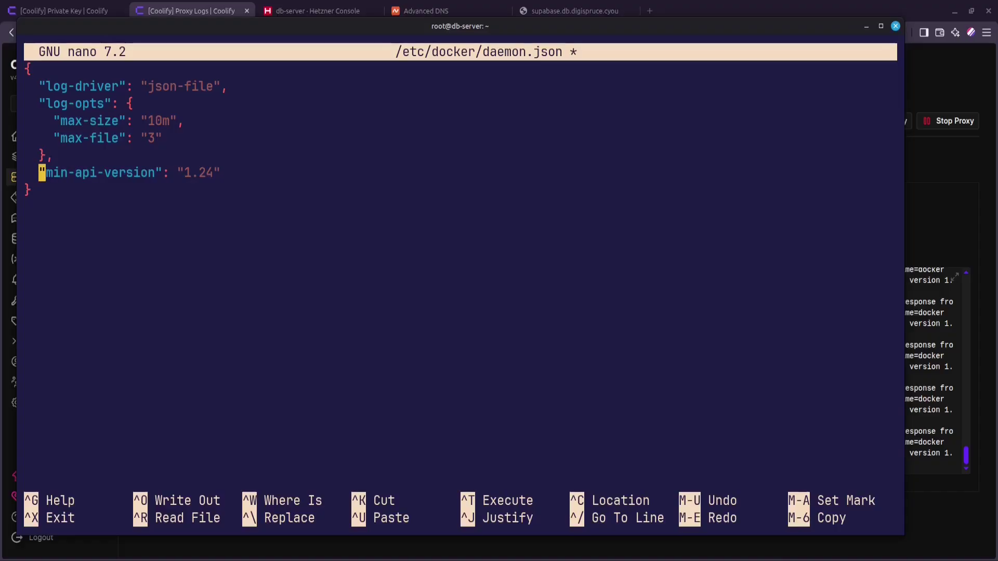
{"action": "key", "text": "Right"}
{"action": "key", "text": "Right"}
{"action": "key", "text": "Right"}
{"action": "key", "text": "Right"}
{"action": "key", "text": "Right"}
{"action": "key", "text": "Right"}
{"action": "key", "text": "Right"}
{"action": "key", "text": "Right"}
{"action": "key", "text": "Right"}
{"action": "key", "text": "Right"}
{"action": "key", "text": "Right"}
{"action": "key", "text": "Right"}
{"action": "key", "text": "Right"}
{"action": "key", "text": "Right"}
{"action": "key", "text": "Right"}
{"action": "key", "text": "Right"}
{"action": "key", "text": "Right"}
{"action": "key", "text": "Right"}
{"action": "key", "text": "Right"}
{"action": "key", "text": "Right"}
{"action": "key", "text": "ctrl+o"}
{"action": "key", "text": "Return"}
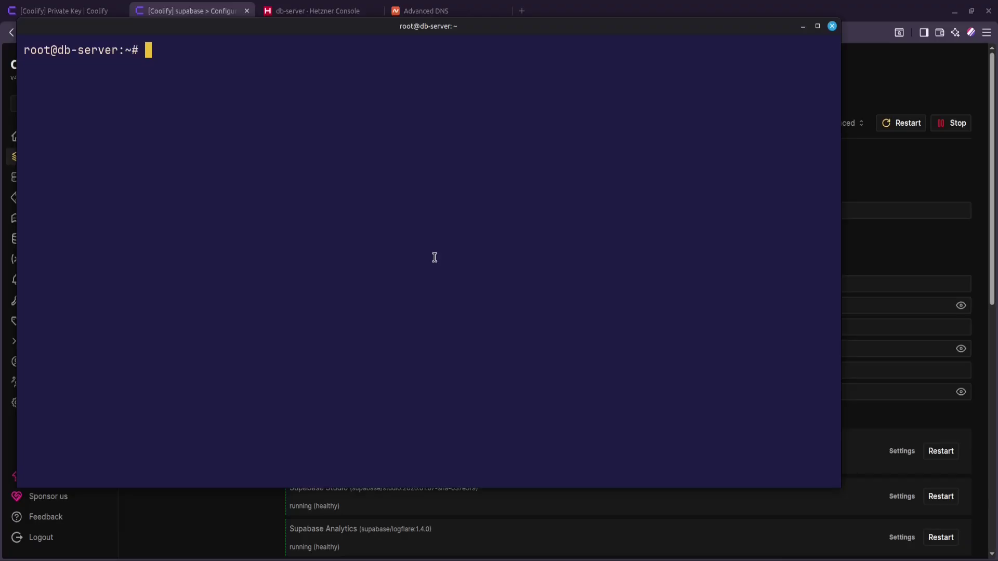
Step: Restart the Docker service on db-server with systemctl restart docker.service
{"action": "type", "text": "systemctl "}
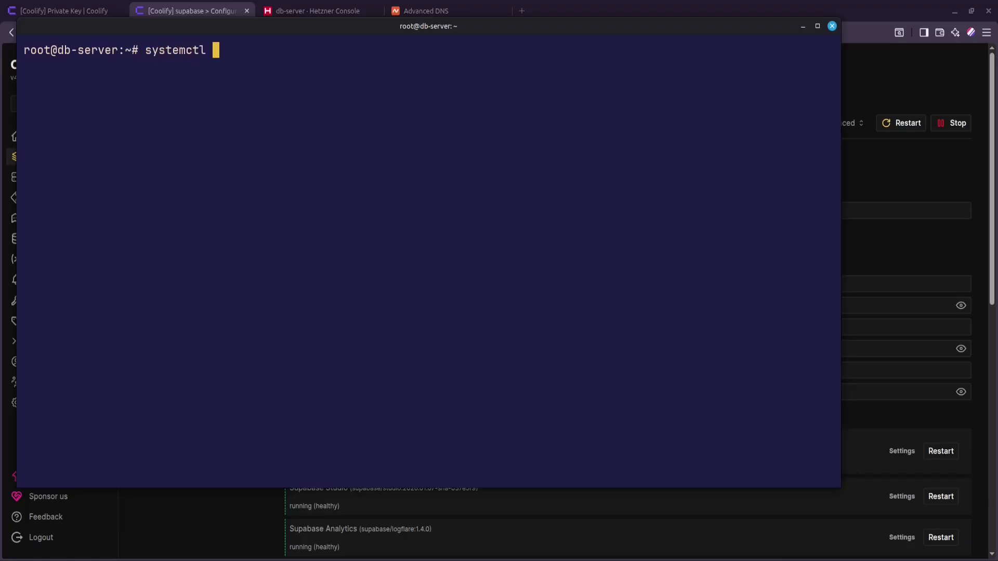
{"action": "type", "text": "restart docker.s"}
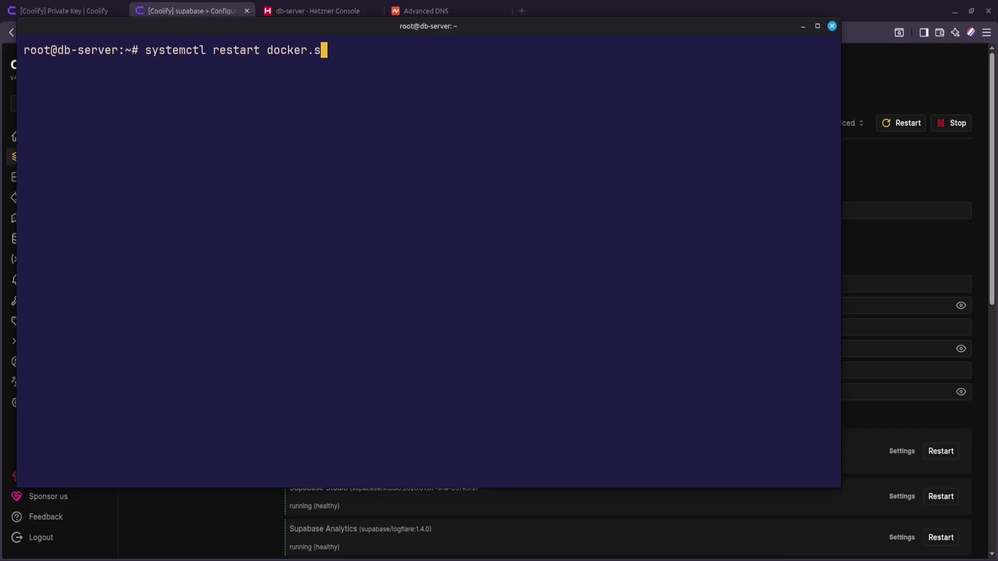
{"action": "key", "text": "Tab"}
{"action": "key", "text": "Return"}
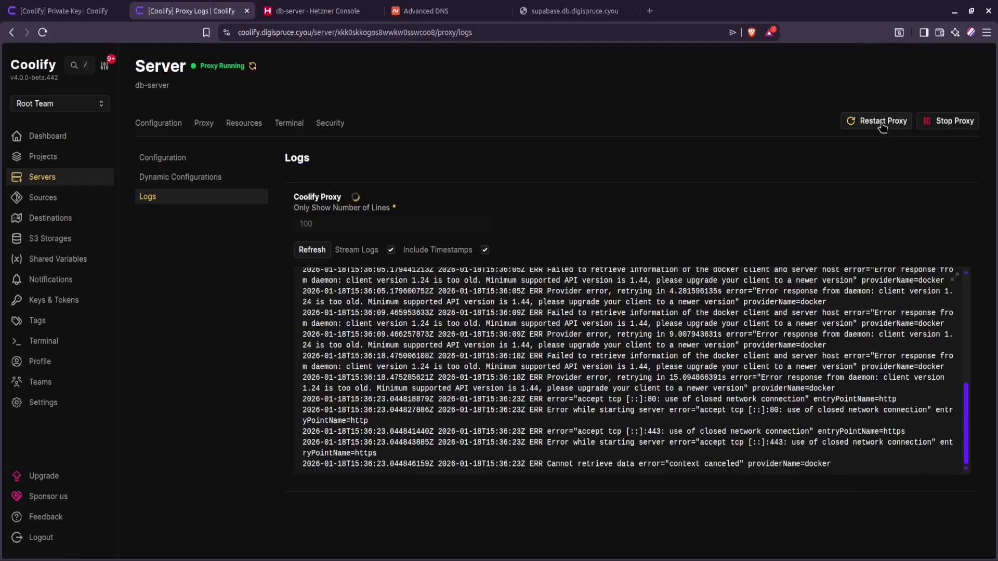
Step: Restart db-server's proxy in Coolify and reload the supabase.db.digispruce.cyou page
{"action": "left_click", "coordinate": [881, 122]}
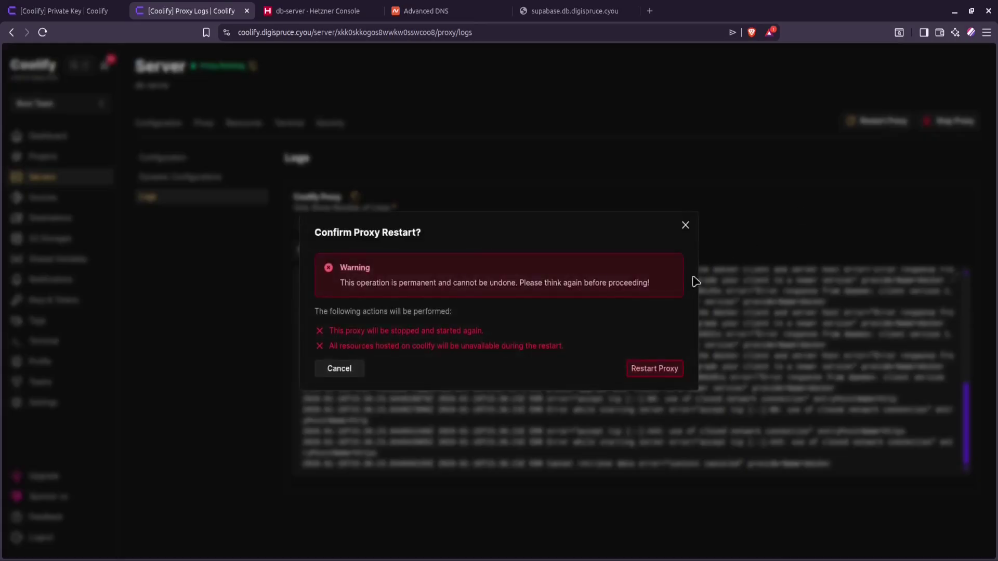
{"action": "left_click", "coordinate": [663, 368]}
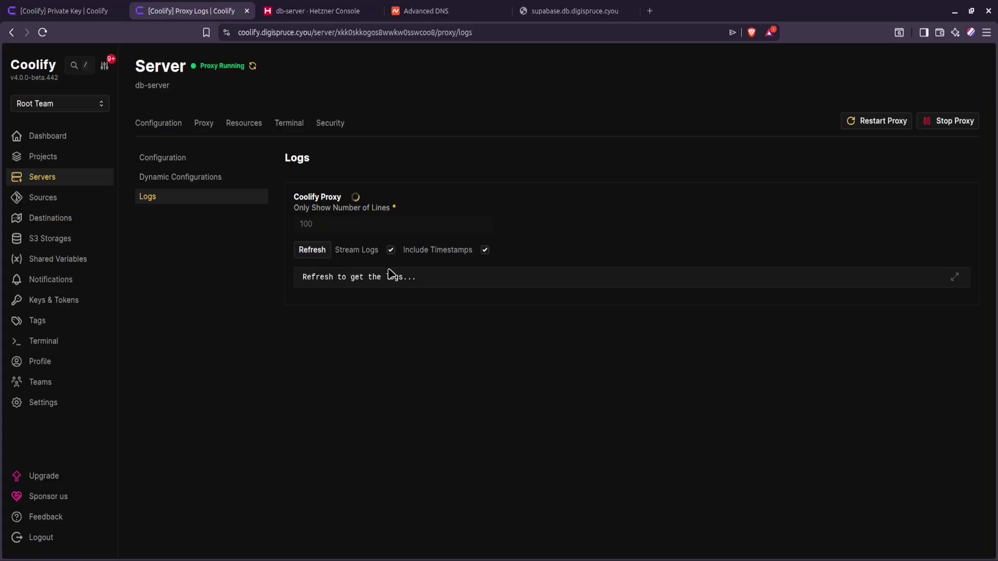
{"action": "left_click", "coordinate": [568, 11]}
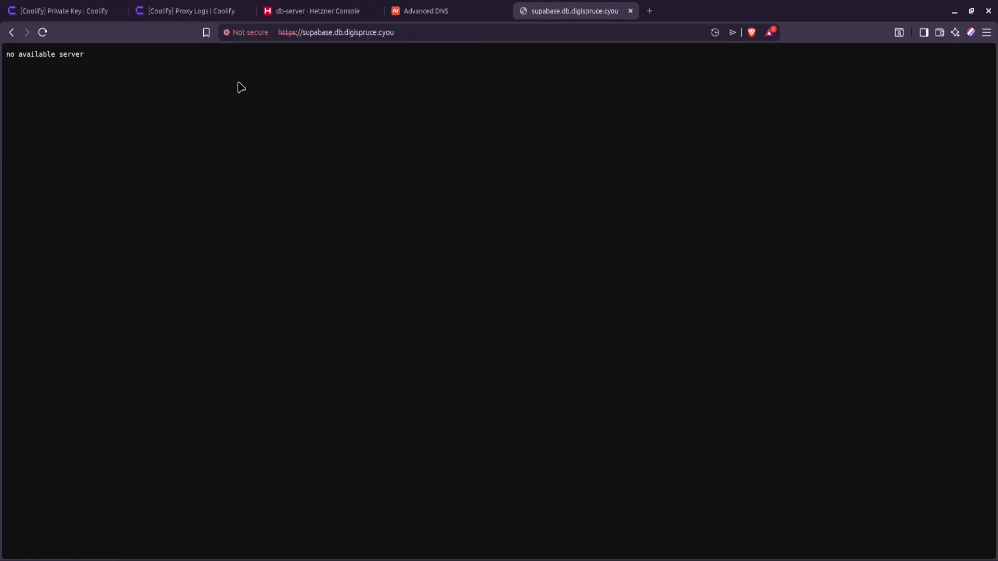
{"action": "left_click", "coordinate": [44, 33]}
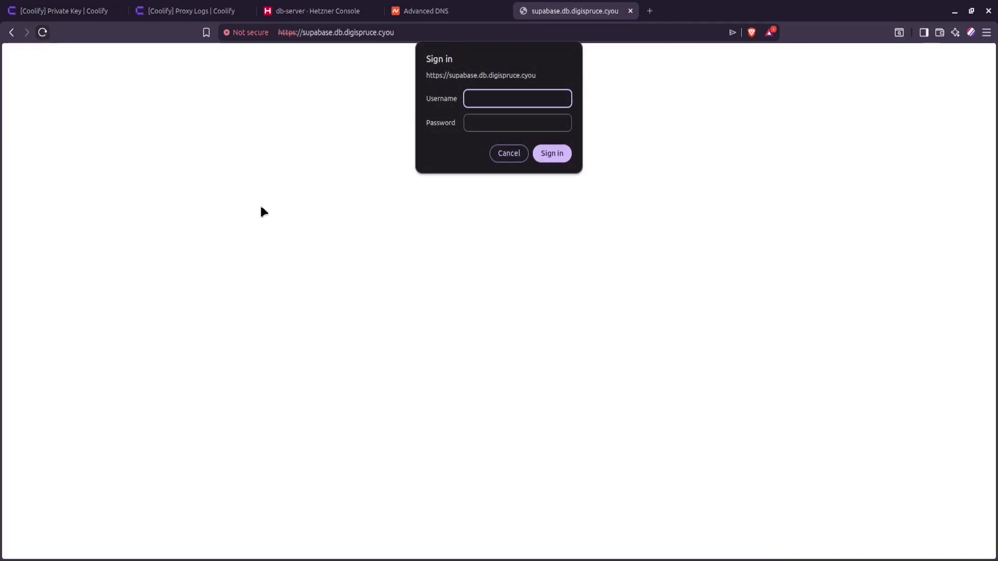
Step: Return to Coolify and open the supabase service's configuration in My first project
{"action": "left_click", "coordinate": [201, 11]}
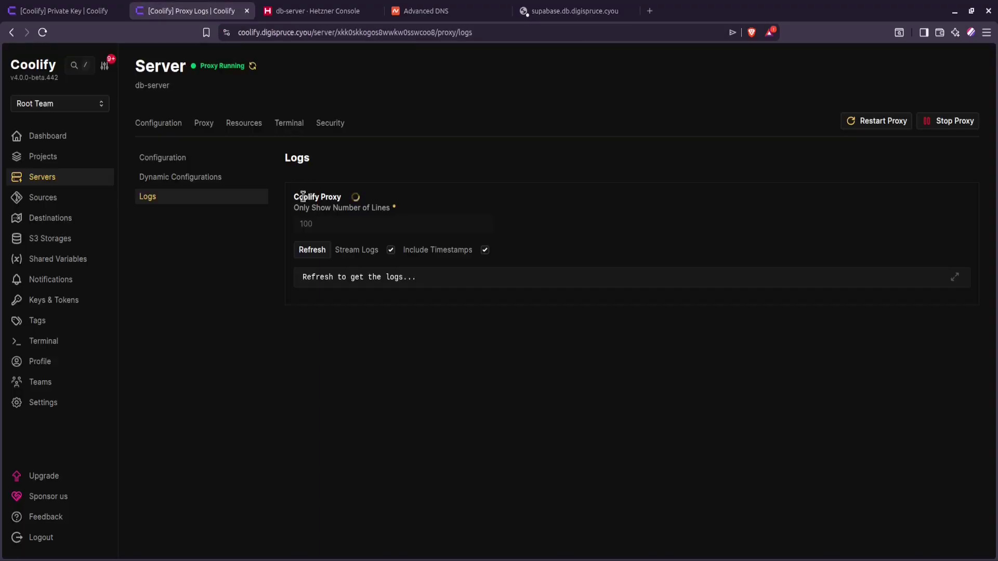
{"action": "left_click", "coordinate": [567, 6]}
{"action": "left_click", "coordinate": [182, 11]}
{"action": "left_click", "coordinate": [61, 165]}
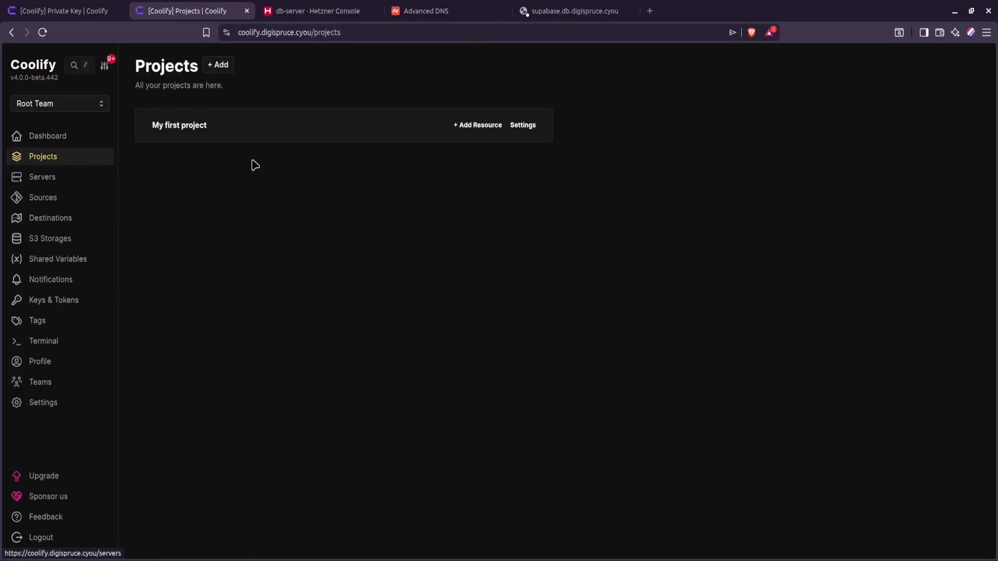
{"action": "left_click", "coordinate": [216, 141]}
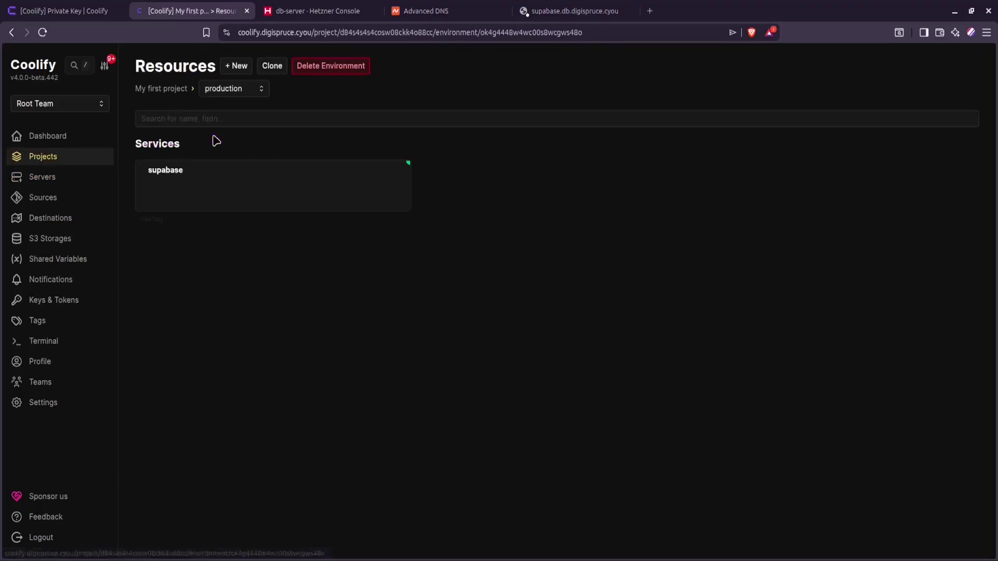
{"action": "left_click", "coordinate": [225, 170]}
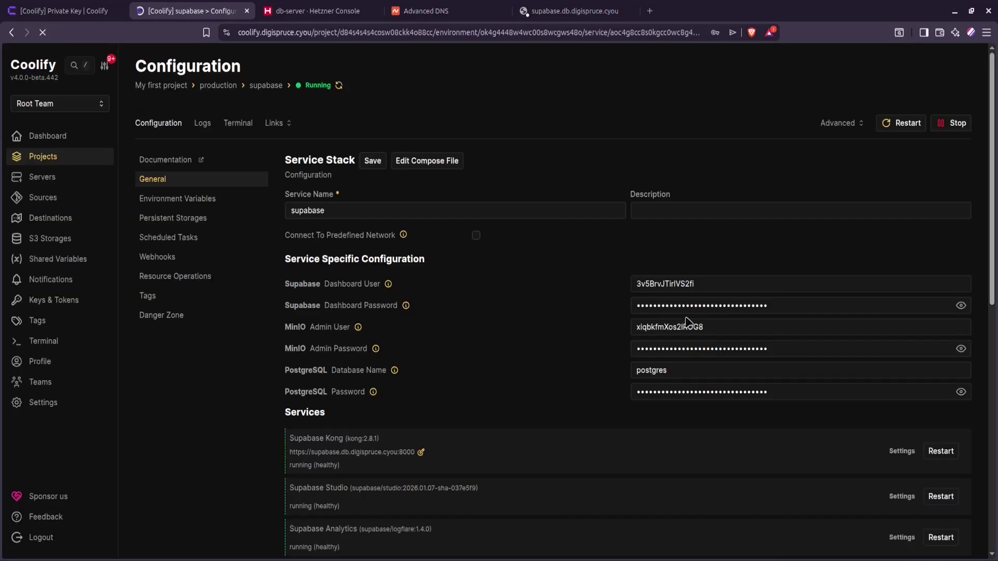
Step: Copy the Supabase dashboard user and paste it as the username in the sign-in prompt of supabase.db.digispruce.cyou
{"action": "double_click", "coordinate": [669, 283]}
{"action": "right_click", "coordinate": [669, 283]}
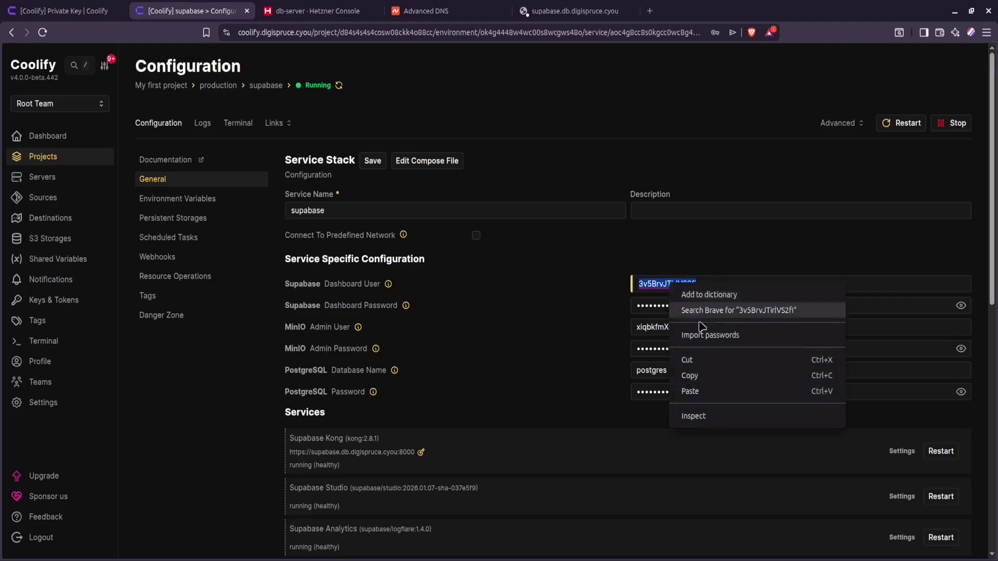
{"action": "left_click", "coordinate": [702, 376]}
{"action": "left_click", "coordinate": [589, 15]}
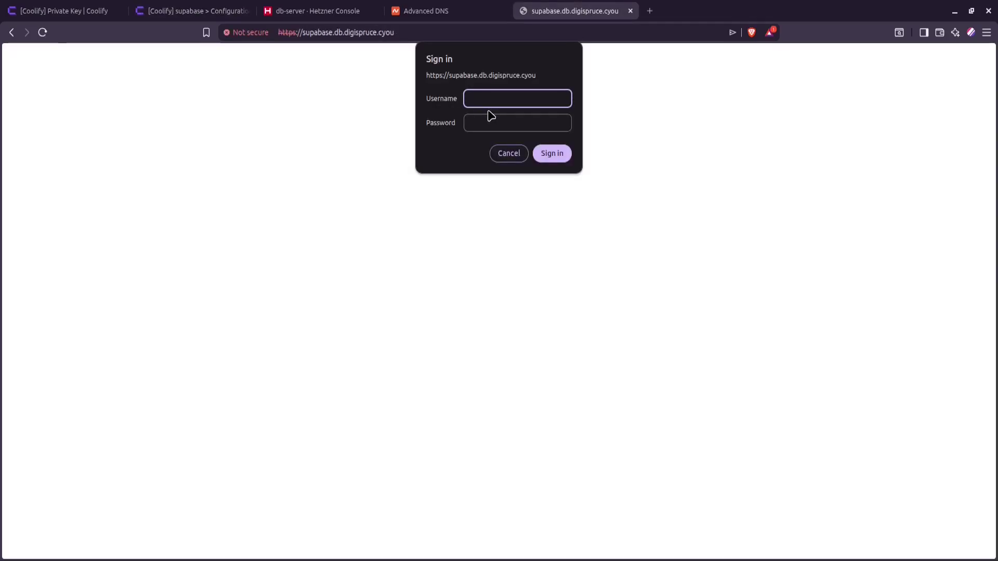
{"action": "key", "text": "ctrl+v"}
Step: Reveal and copy the Supabase dashboard password from the supabase service's configuration in Coolify
{"action": "left_click", "coordinate": [208, 9]}
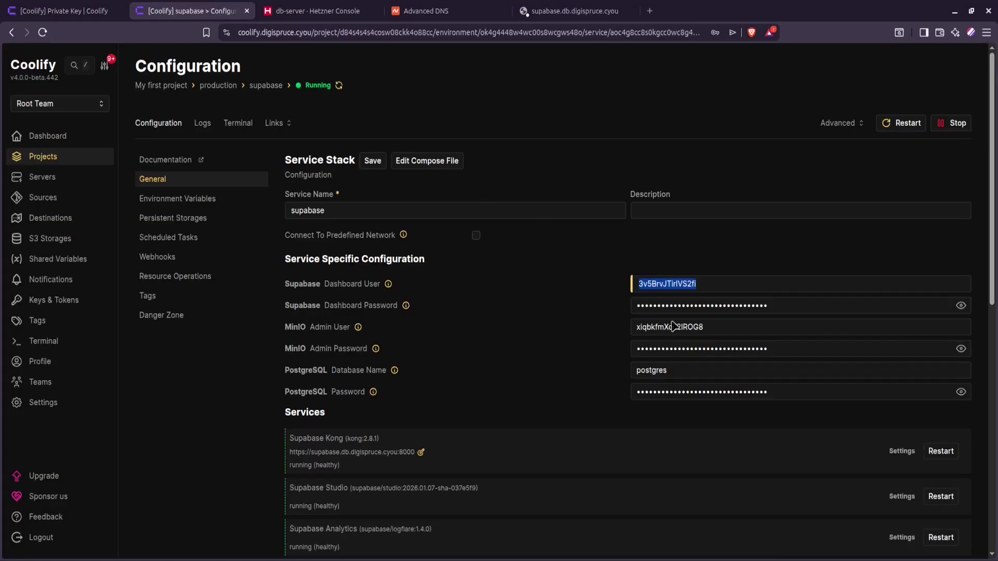
{"action": "left_click", "coordinate": [961, 305]}
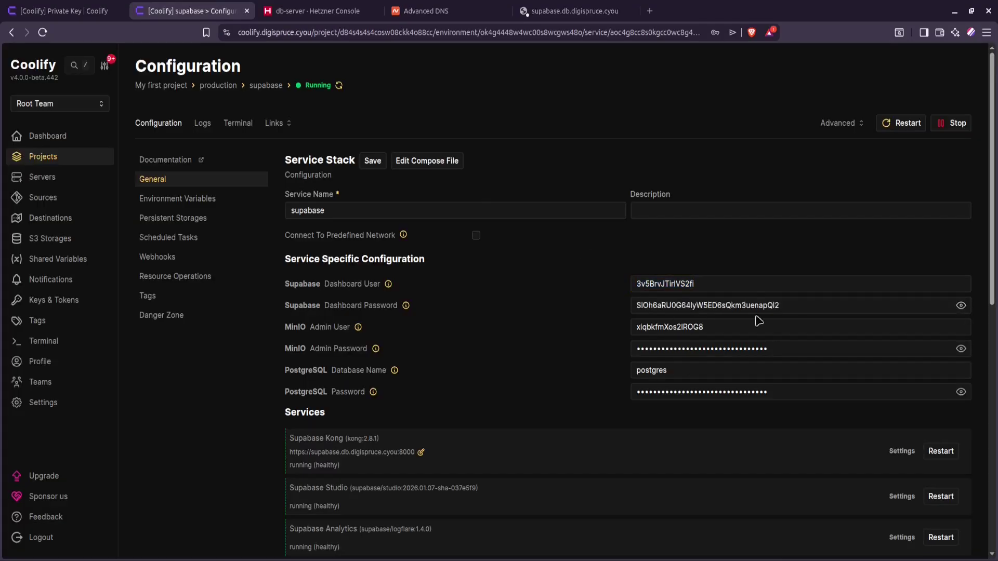
{"action": "double_click", "coordinate": [697, 306]}
{"action": "right_click", "coordinate": [697, 305]}
{"action": "left_click", "coordinate": [717, 356]}
Step: Paste the copied dashboard password into the sign-in prompt of supabase.db.digispruce.cyou and sign in
{"action": "left_click", "coordinate": [574, 11]}
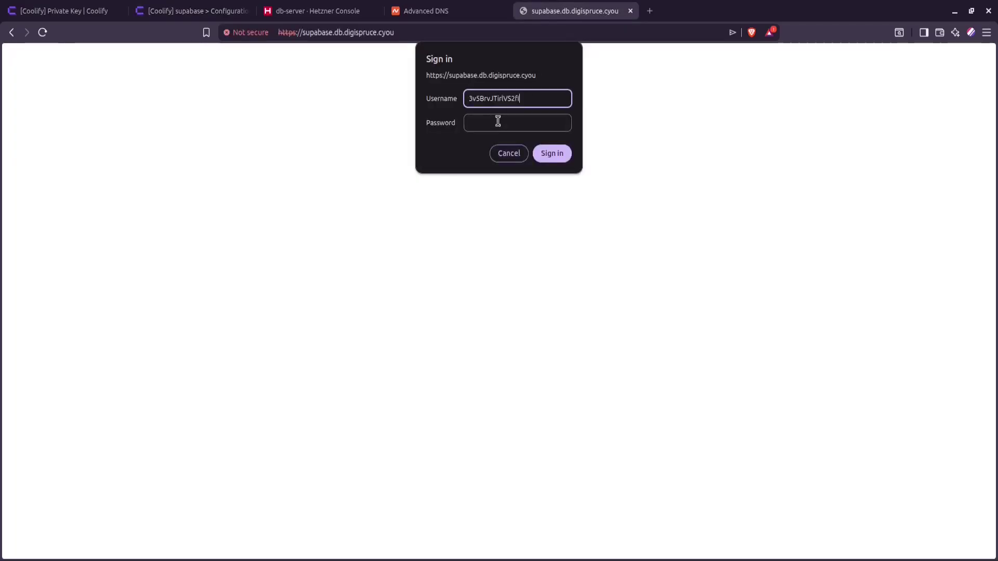
{"action": "left_click", "coordinate": [499, 121]}
{"action": "key", "text": "ctrl+v"}
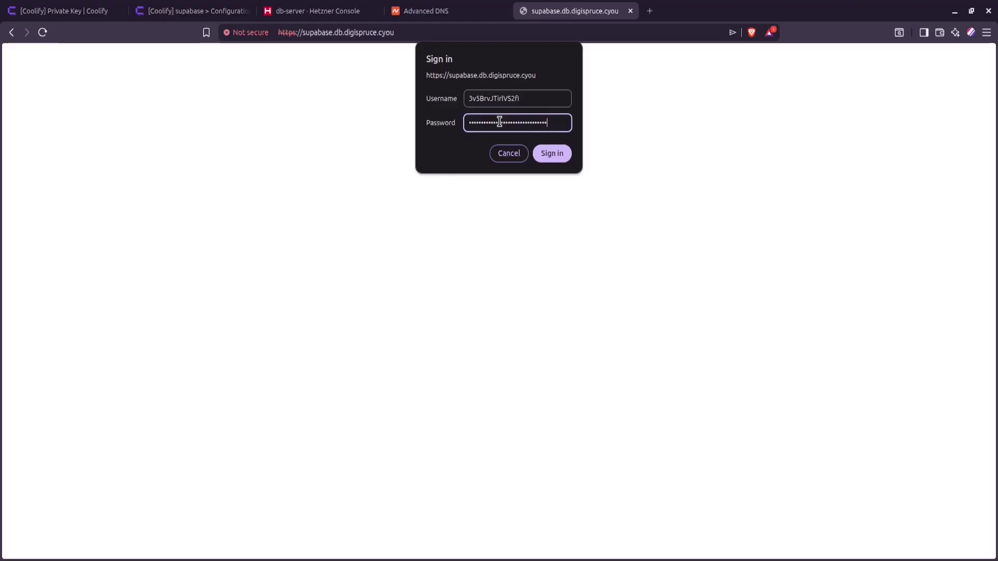
{"action": "left_click", "coordinate": [548, 155]}
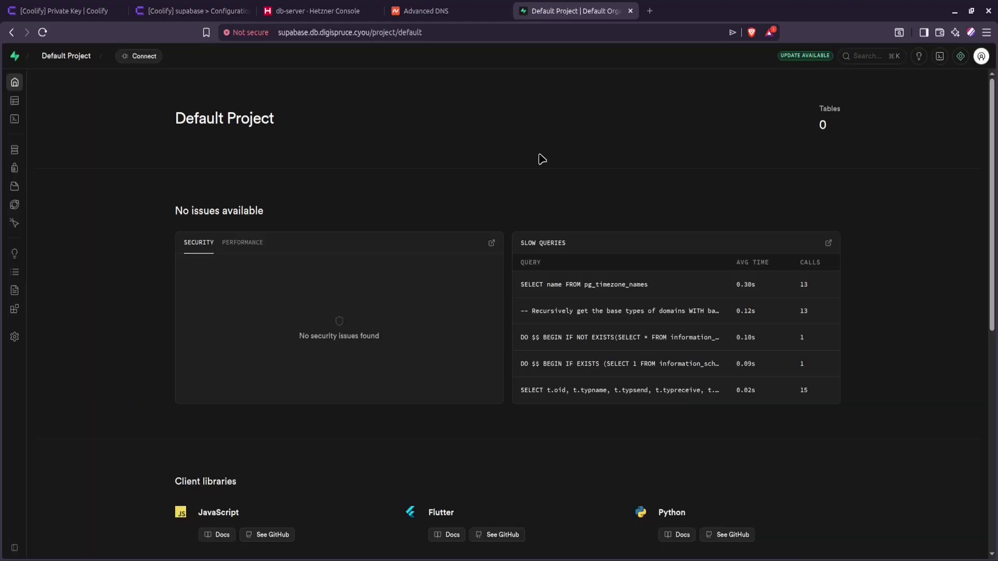
Step: Examine the browser's connection security and certificate information for supabase.db.digispruce.cyou
{"action": "left_click", "coordinate": [250, 33]}
{"action": "left_click", "coordinate": [251, 32]}
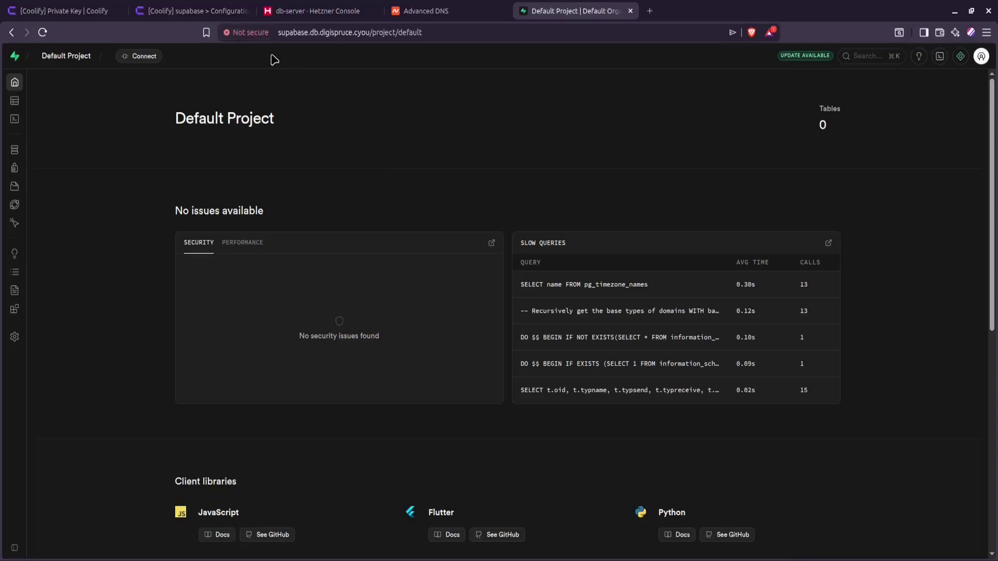
{"action": "left_click", "coordinate": [252, 33]}
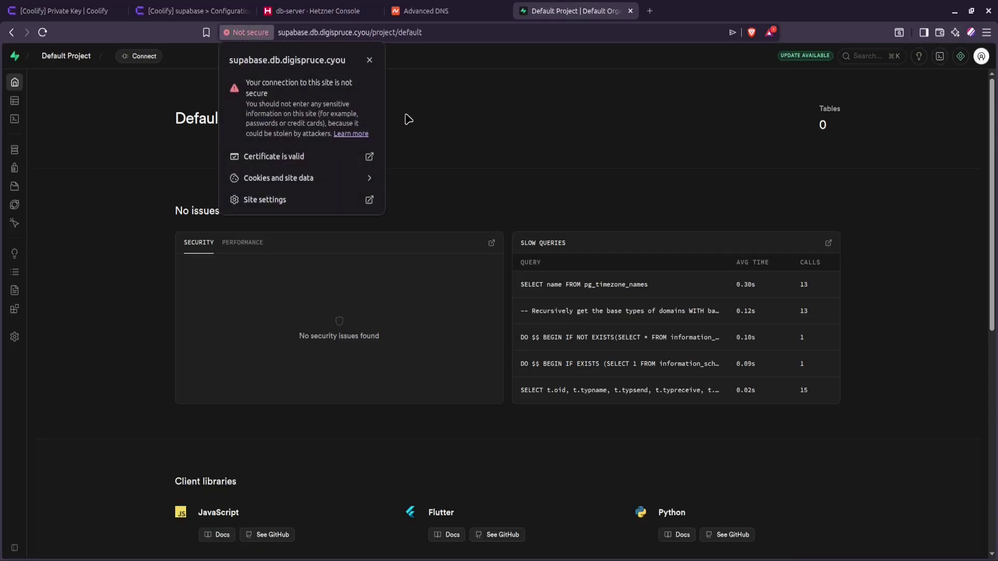
{"action": "left_click", "coordinate": [254, 32]}
{"action": "left_click", "coordinate": [260, 33]}
{"action": "left_click", "coordinate": [403, 115]}
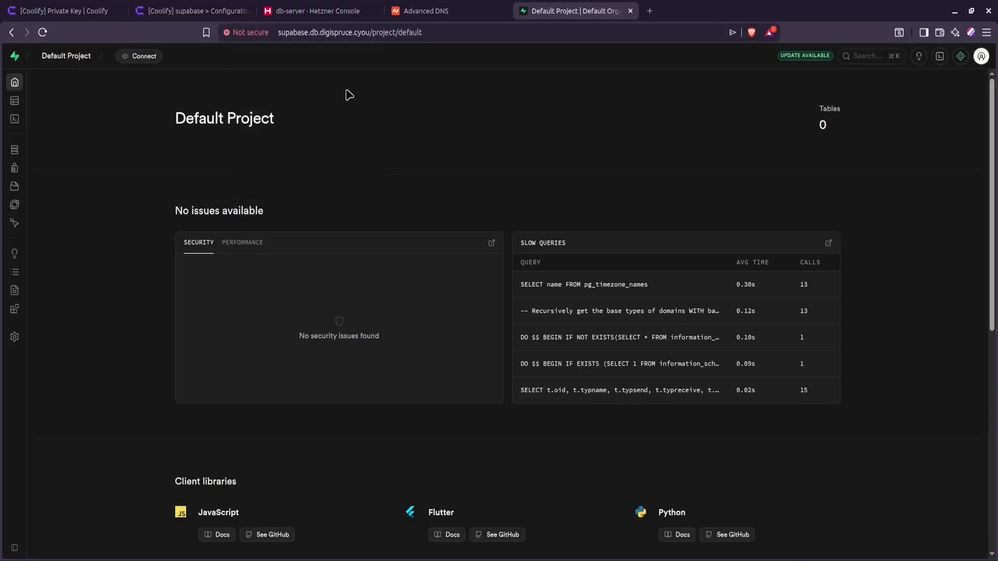
{"action": "left_click", "coordinate": [253, 34]}
{"action": "left_click", "coordinate": [419, 111]}
{"action": "left_click", "coordinate": [252, 35]}
{"action": "left_click", "coordinate": [425, 96]}
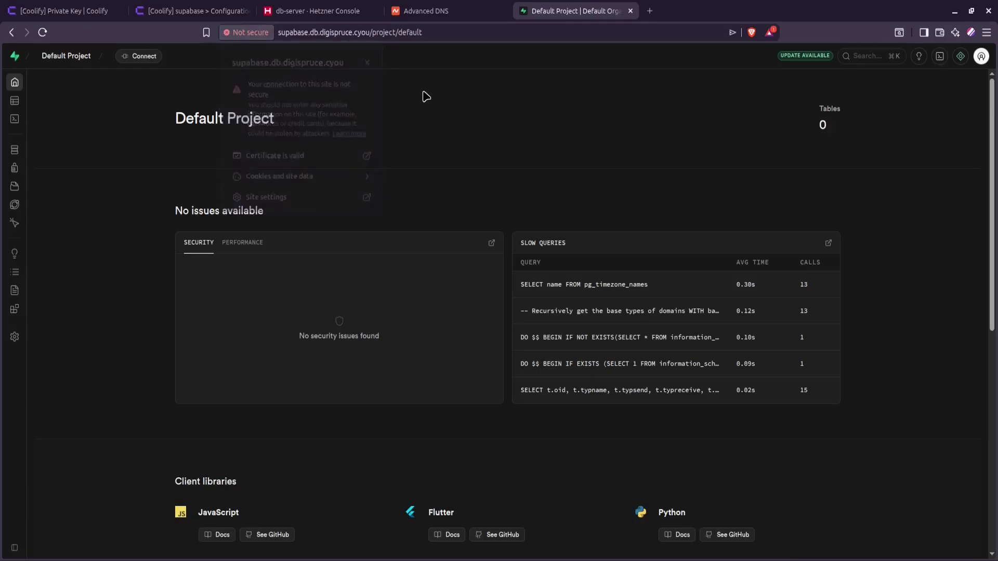
Step: Return to the supabase service's configuration in Coolify
{"action": "left_click", "coordinate": [203, 11]}
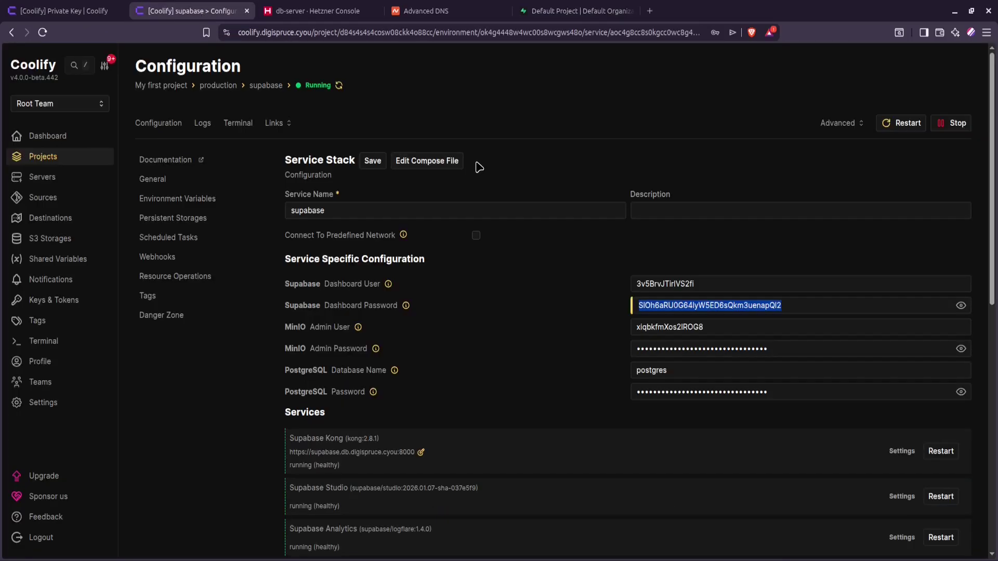